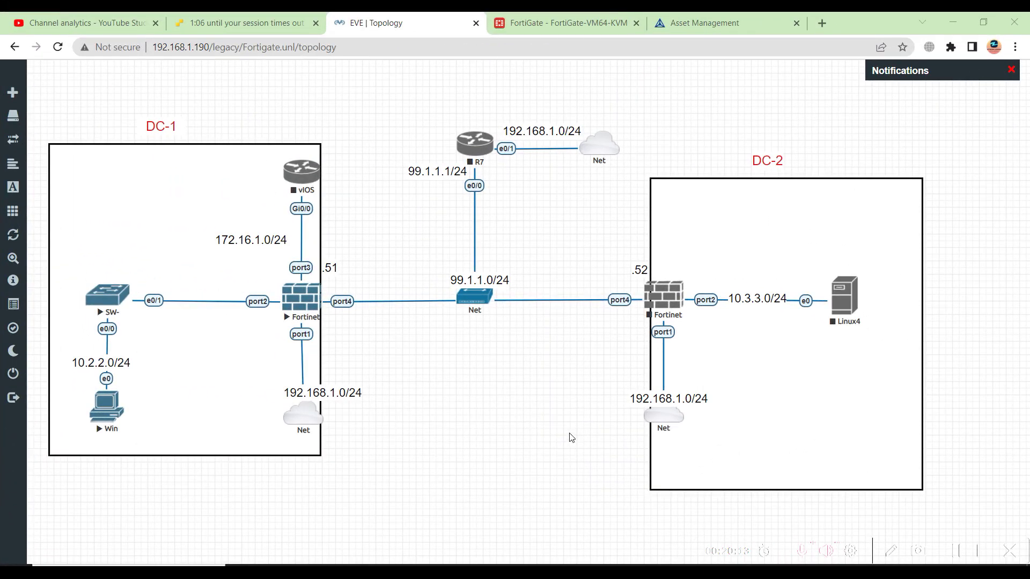
Glance at the FortiGate license page, then start the R7 router node from the topology
click(531, 22)
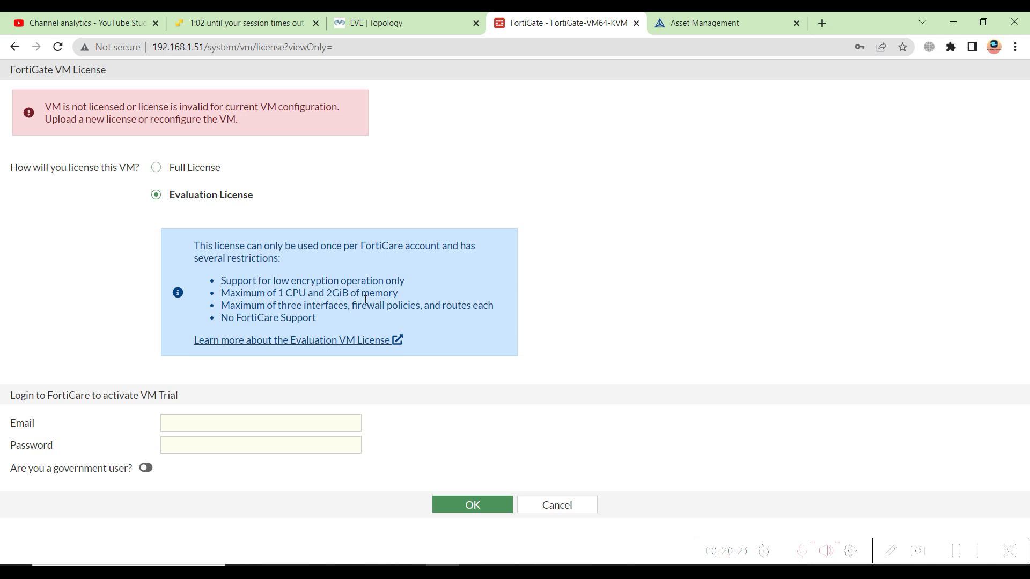
click(375, 22)
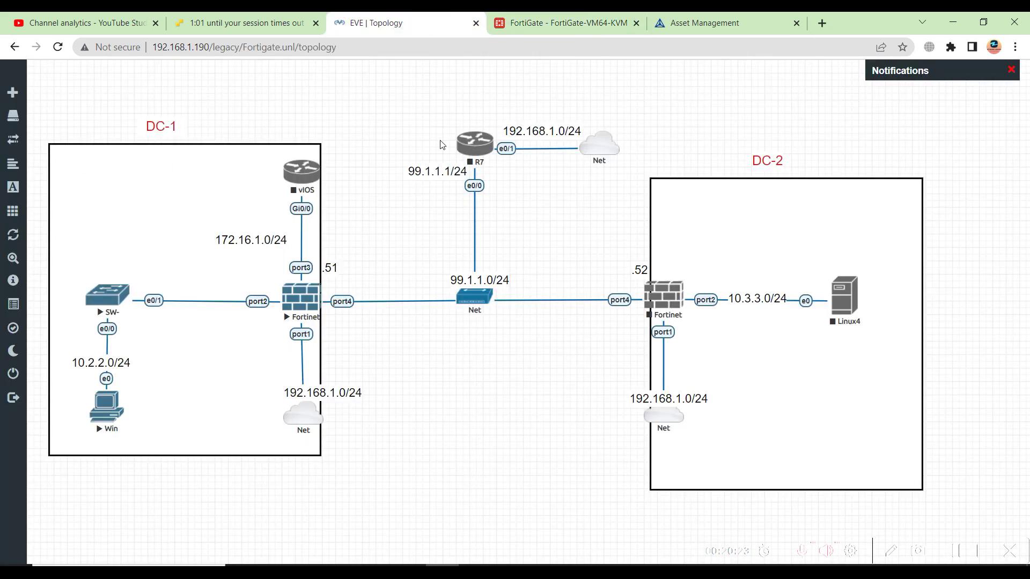
right_click(478, 151)
click(497, 176)
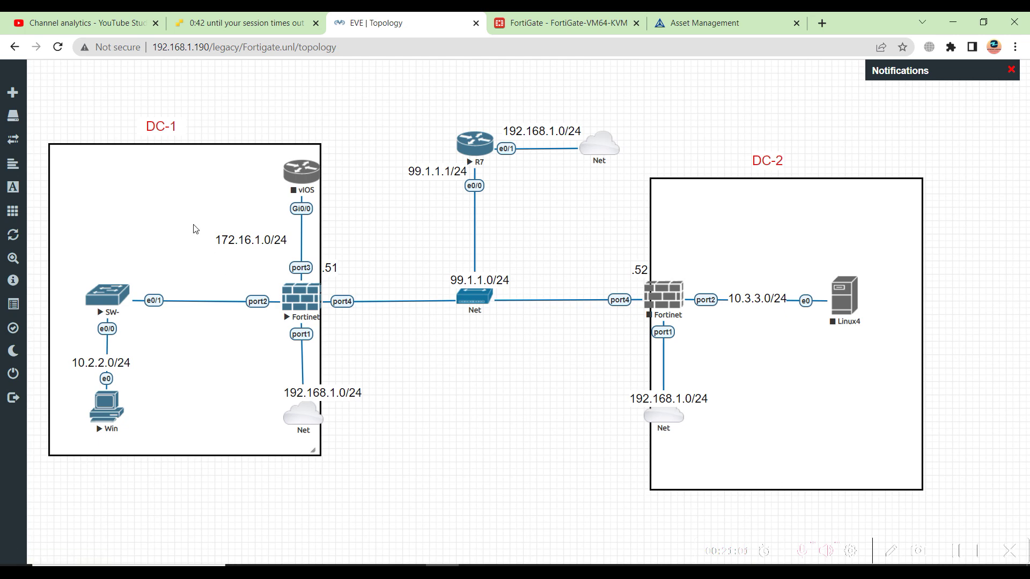
Open R7's console in PuTTY and answer 'no' to the initial configuration dialog
click(481, 150)
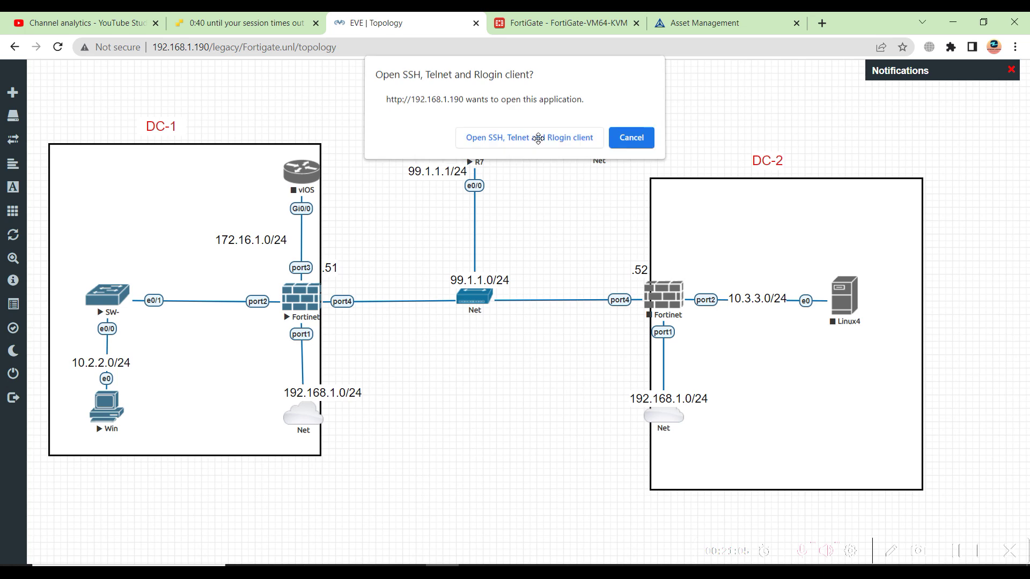
click(531, 138)
drag(289, 126, 763, 160)
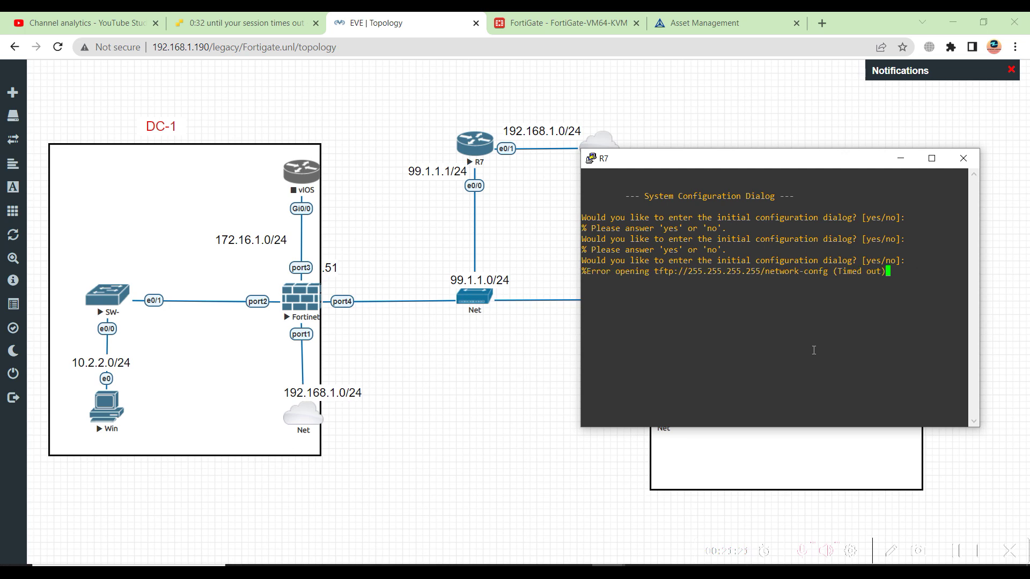
text(no)
key(Return)
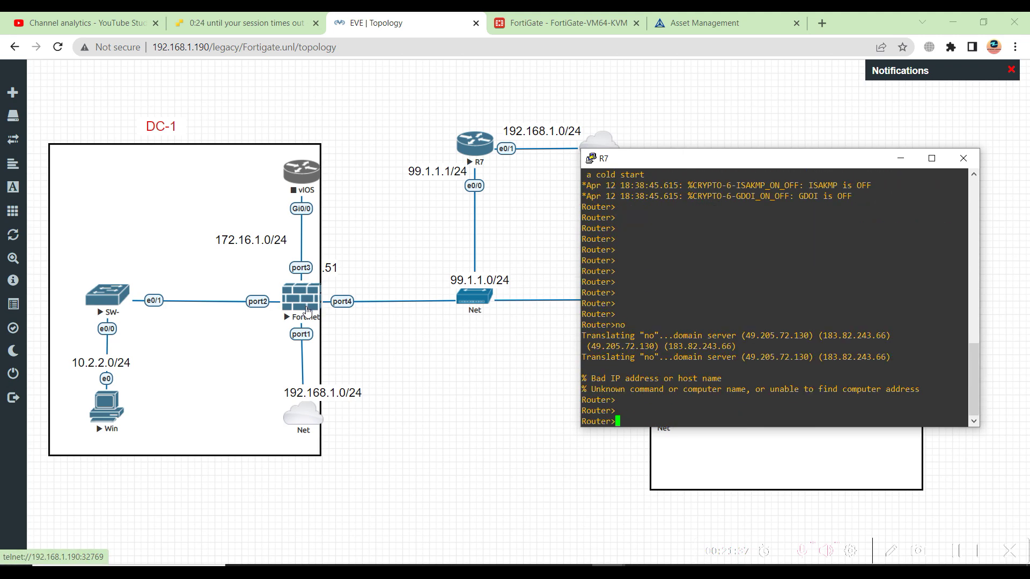
On the Fortinet console, run 'show system interface'
mouse_move(603, 558)
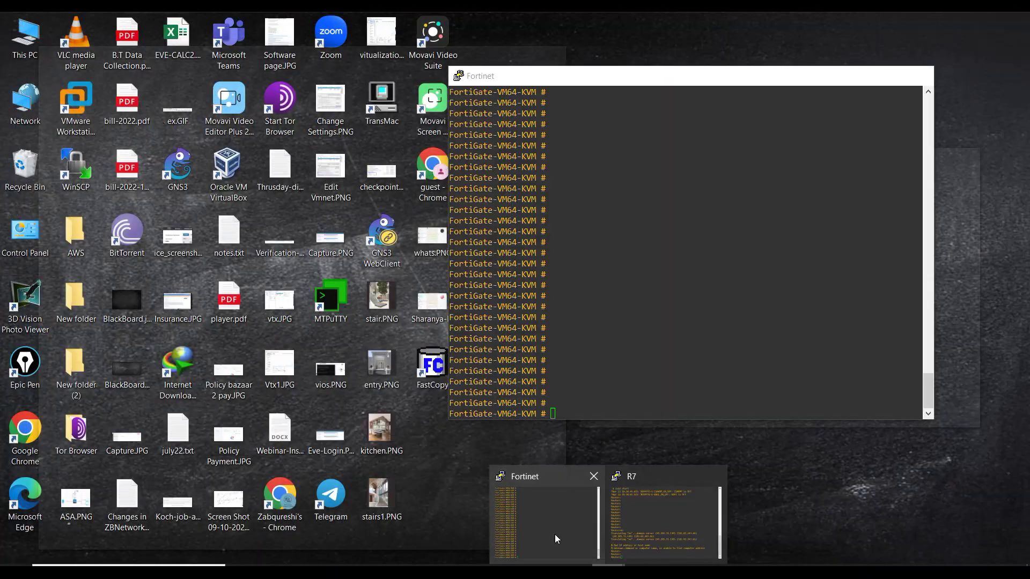
click(555, 534)
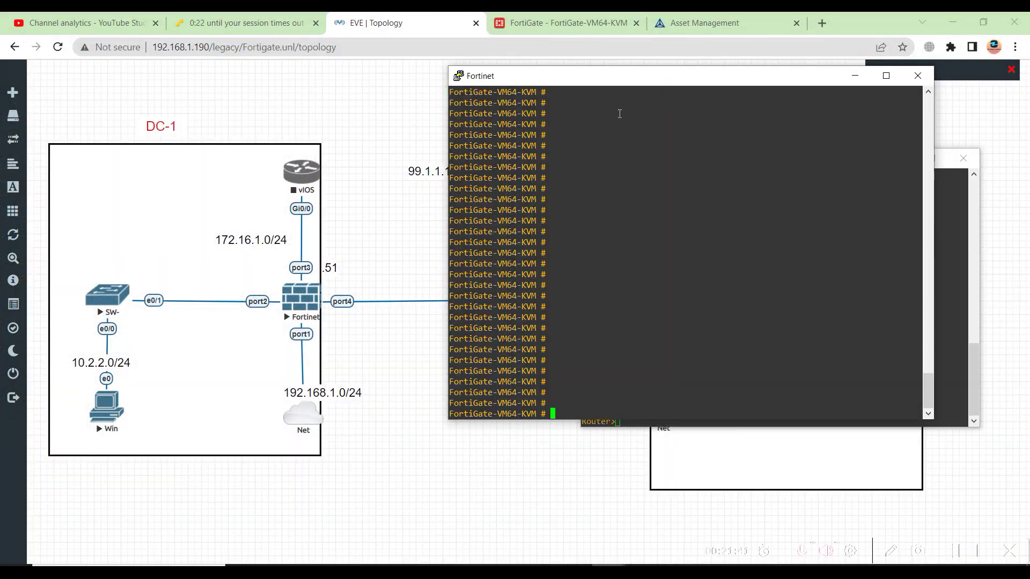
drag(632, 83, 647, 76)
text(show system interface)
key(Return)
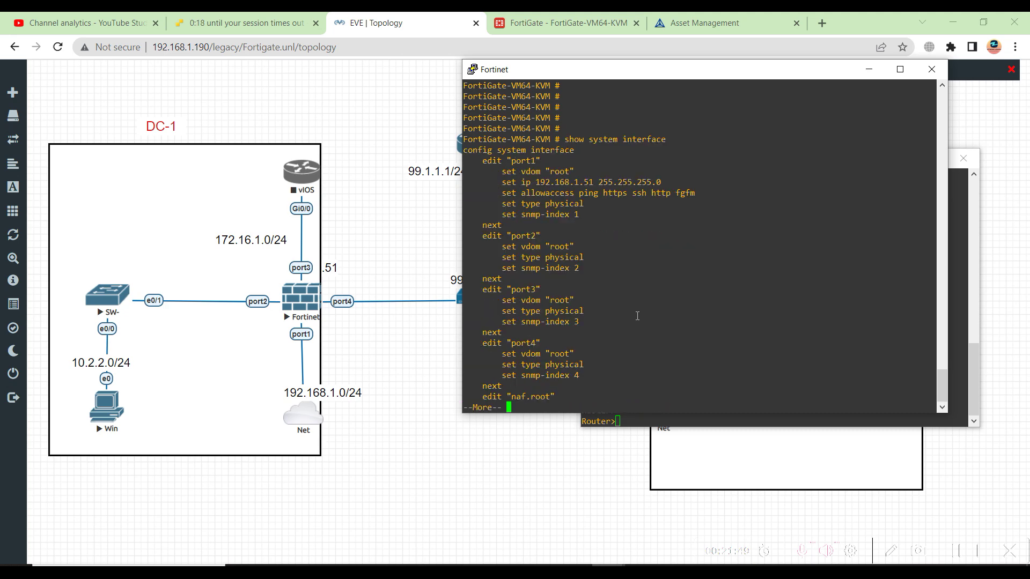
Page through the interface listing and copy the 'config system interface' line
drag(498, 344, 570, 382)
click(557, 377)
key(space)
key(space)
scroll(556, 376, up, 10)
scroll(556, 376, down, 10)
scroll(557, 376, up, 10)
scroll(556, 376, down, 10)
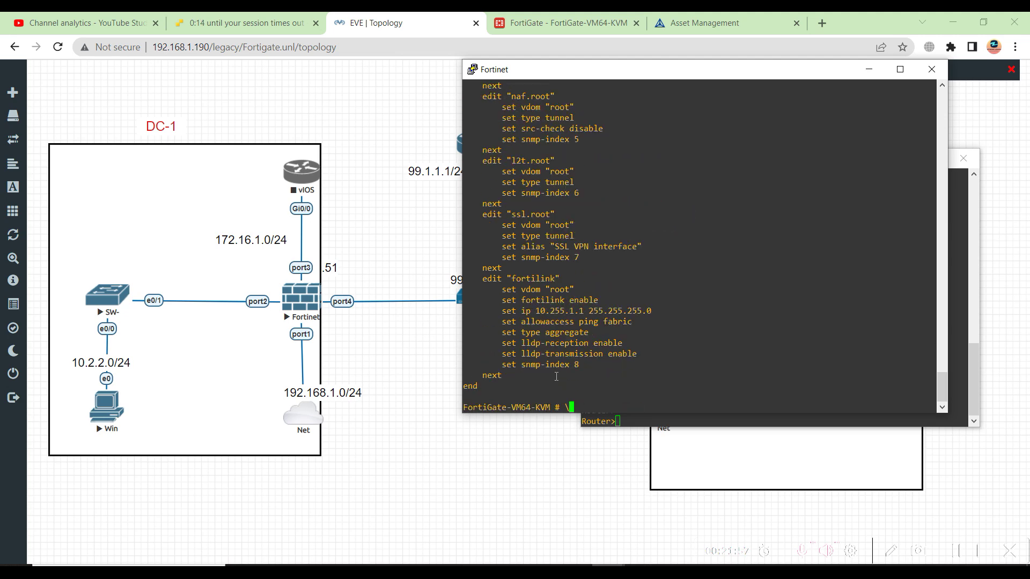
scroll(556, 377, up, 10)
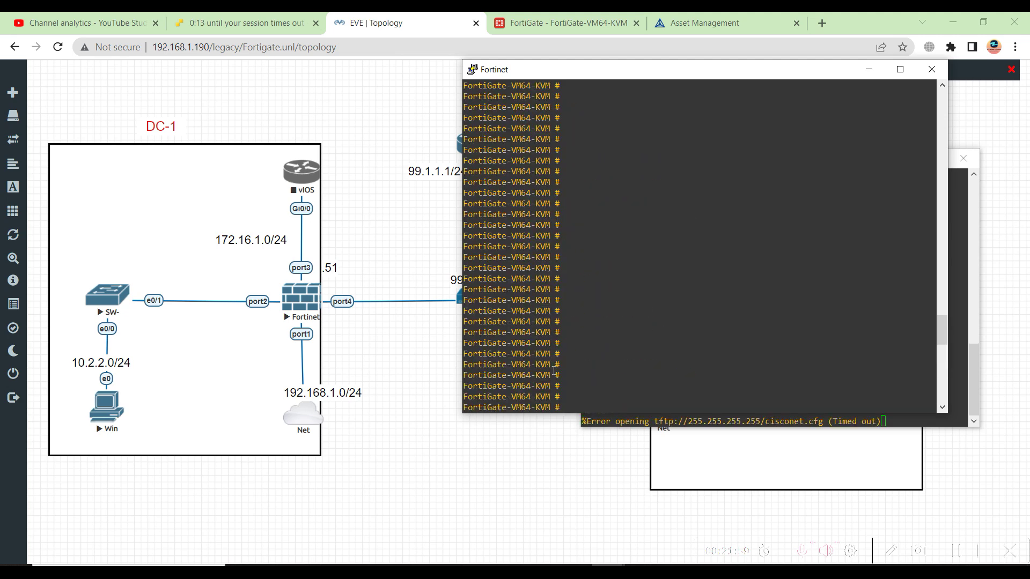
scroll(548, 311, down, 5)
scroll(492, 204, up, 5)
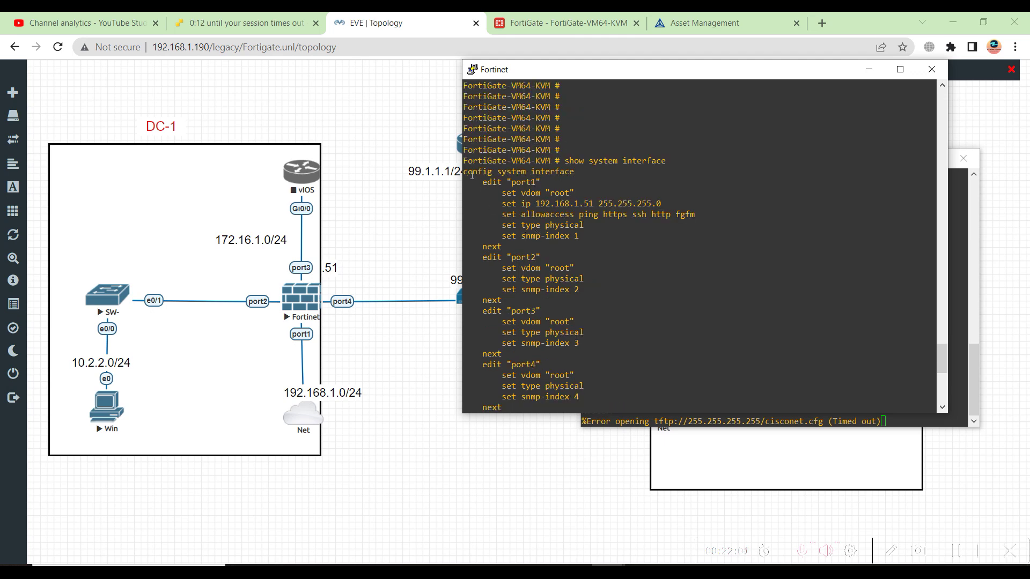
drag(467, 172, 574, 172)
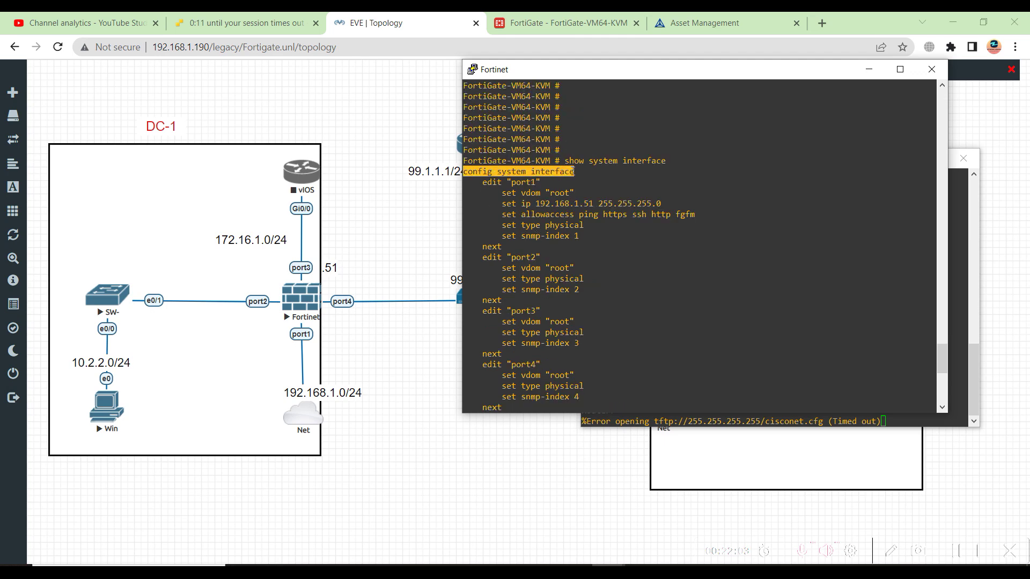
key(Return)
Paste 'config system interface' and begin editing port4
right_click(592, 218)
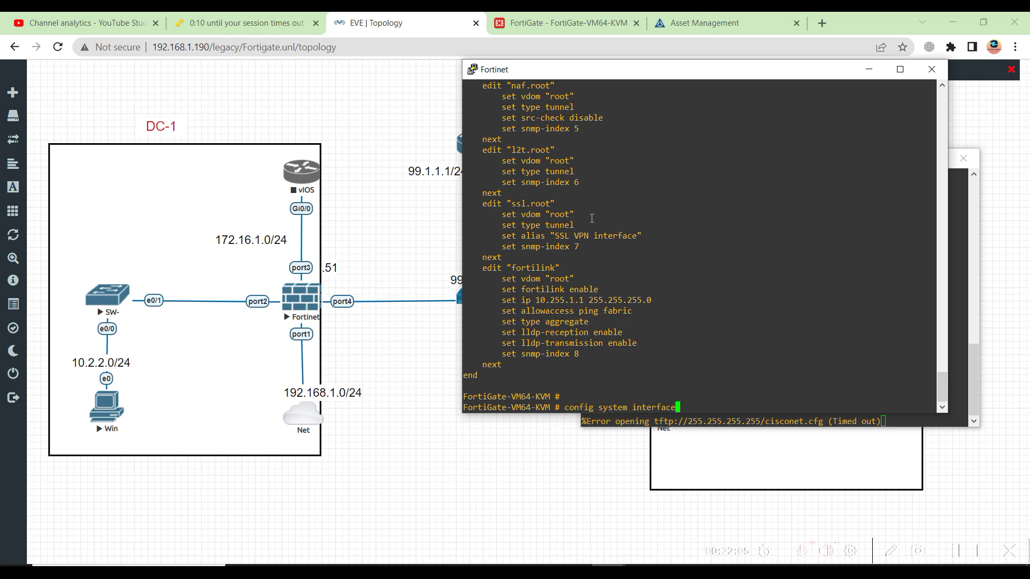
key(Return)
text(ediy)
key(BackSpace)
text(t fortilink)
key(BackSpace)
key(BackSpace)
key(BackSpace)
key(BackSpace)
key(BackSpace)
key(BackSpace)
key(BackSpace)
key(BackSpace)
key(BackSpace)
key(BackSpace)
key(BackSpace)
key(BackSpace)
key(BackSpace)
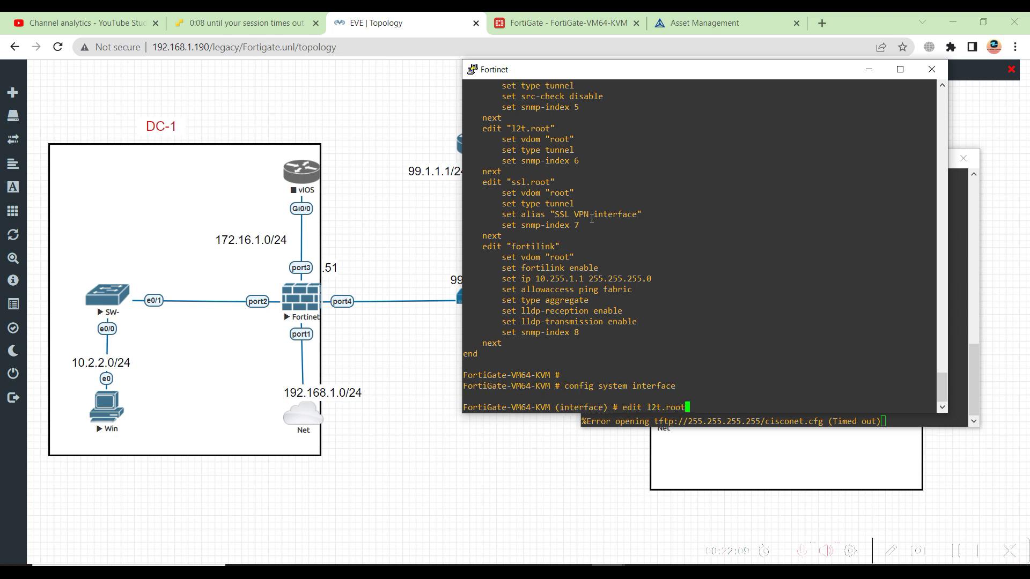
key(BackSpace)
text(edit port1)
key(BackSpace)
text(3)
key(Return)
Set port4's IP to 99.1.1.51/24 and its vdom to root
text(set )
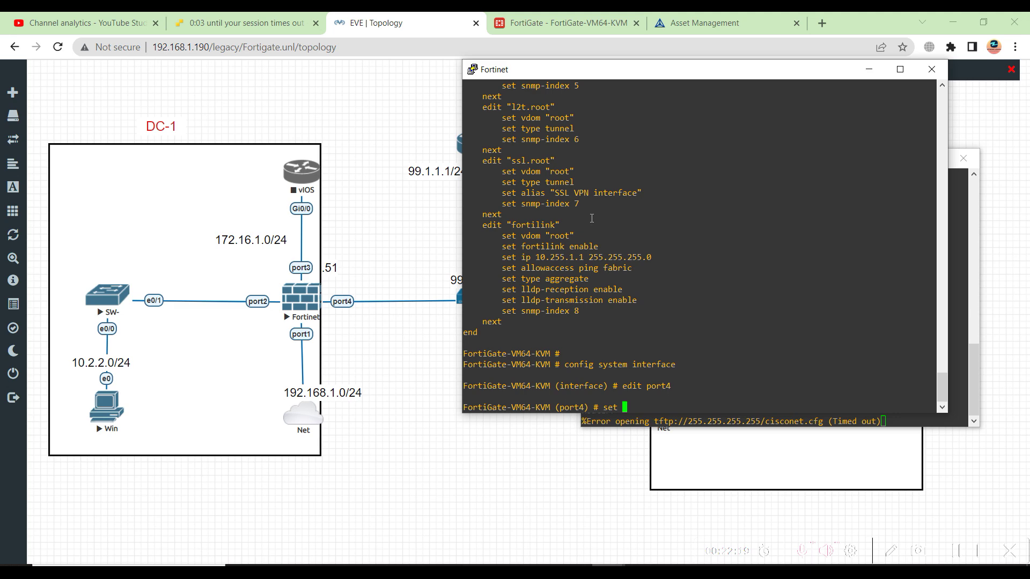
text(type st)
key(BackSpace)
key(BackSpace)
key(BackSpace)
key(BackSpace)
key(BackSpace)
key(BackSpace)
key(BackSpace)
key(BackSpace)
key(BackSpace)
key(BackSpace)
key(BackSpace)
text(set ip )
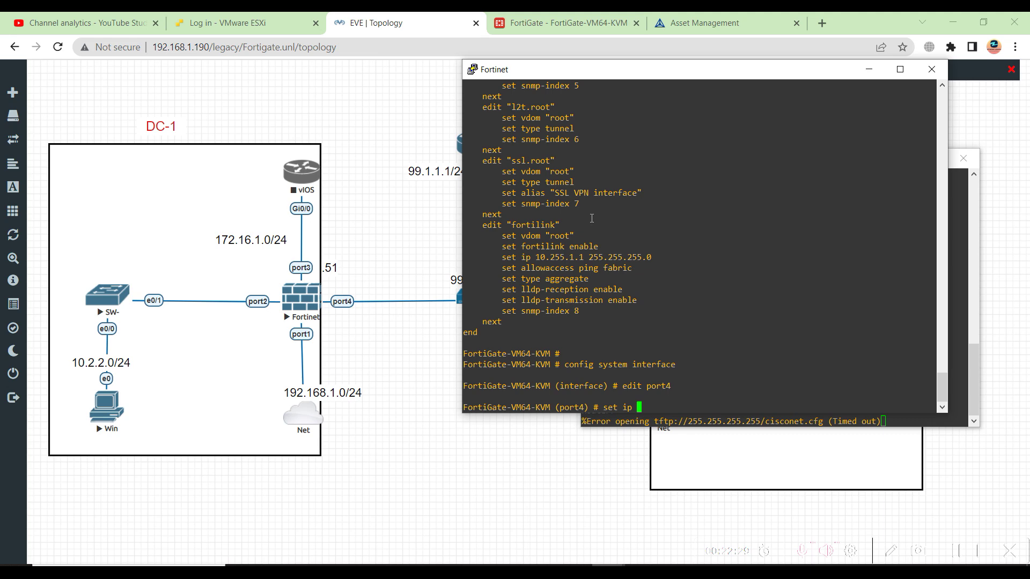
text(99.1.1.51/24)
key(Return)
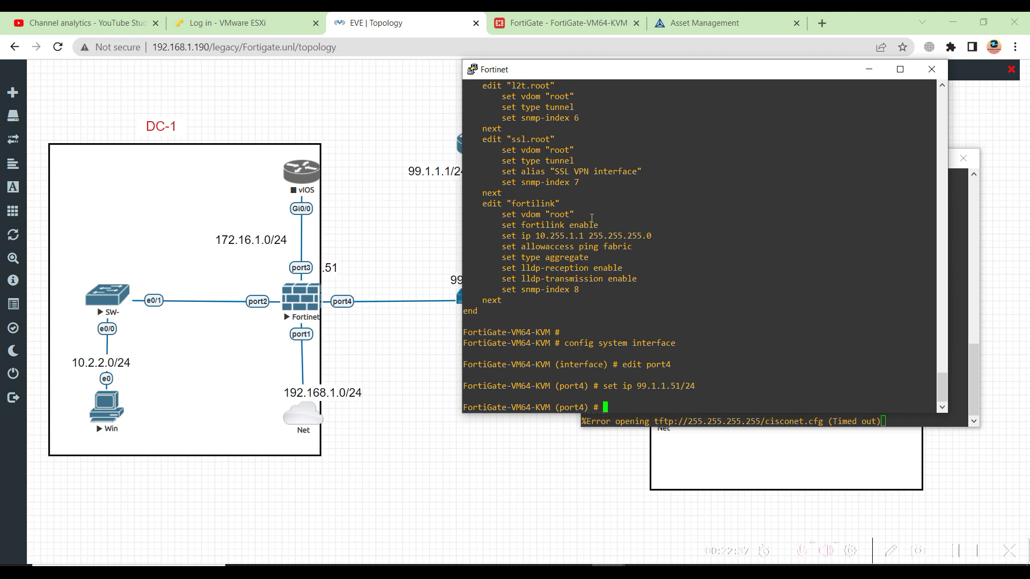
text(set vdom root)
key(Return)
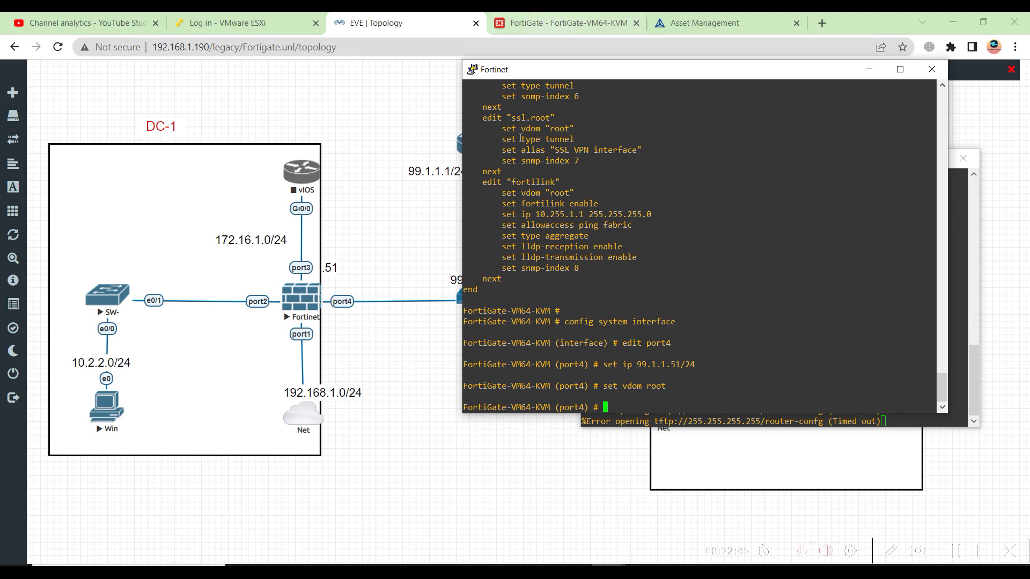
scroll(519, 179, up, 10)
drag(527, 189, 571, 185)
scroll(598, 304, down, 10)
List and page through the available 'set' options for port4
text(config)
key(BackSpace)
key(BackSpace)
key(BackSpace)
key(BackSpace)
key(BackSpace)
key(BackSpace)
text(set ?)
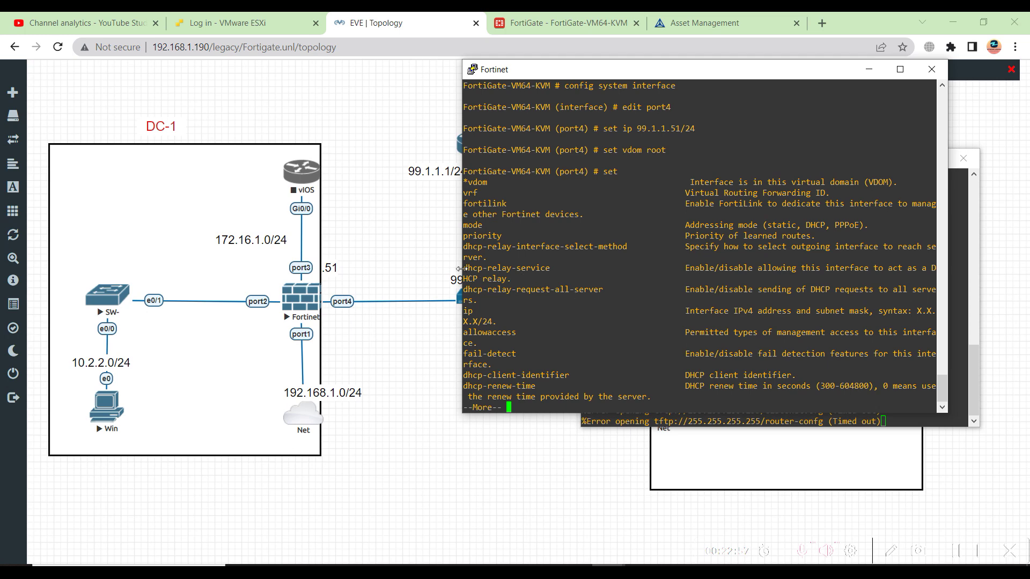
drag(537, 69, 440, 69)
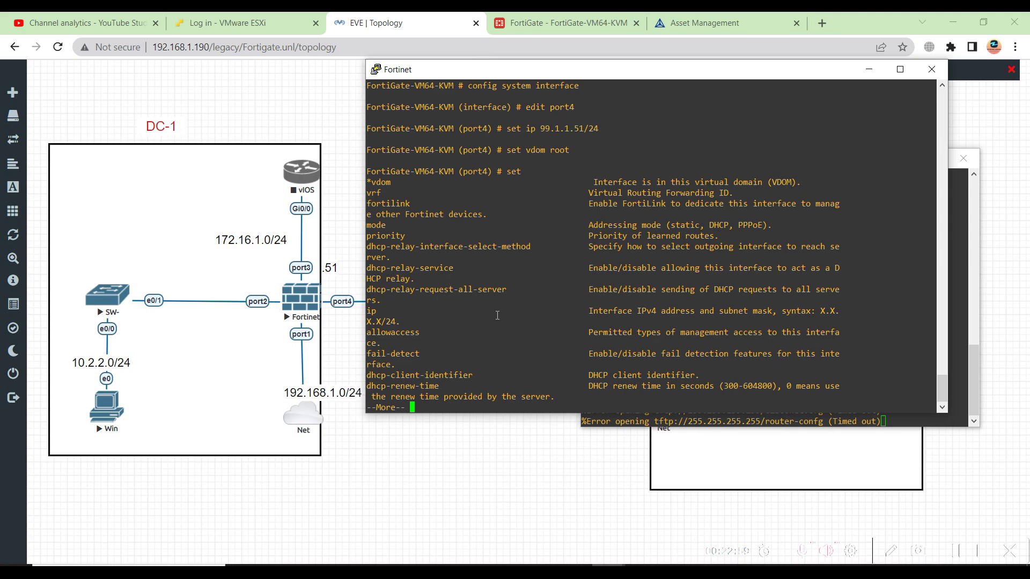
key(space)
key(space)
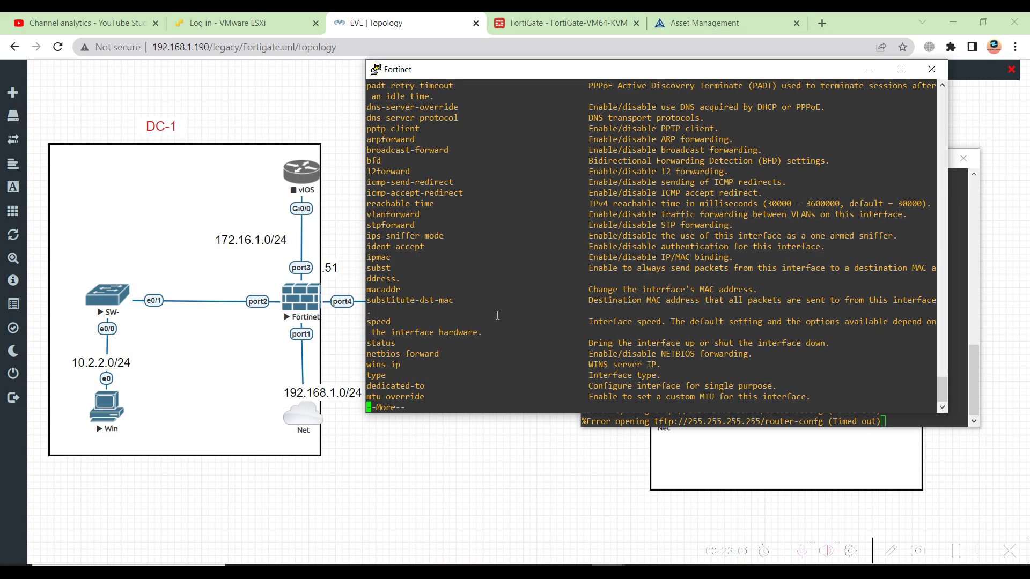
key(space)
key(space)
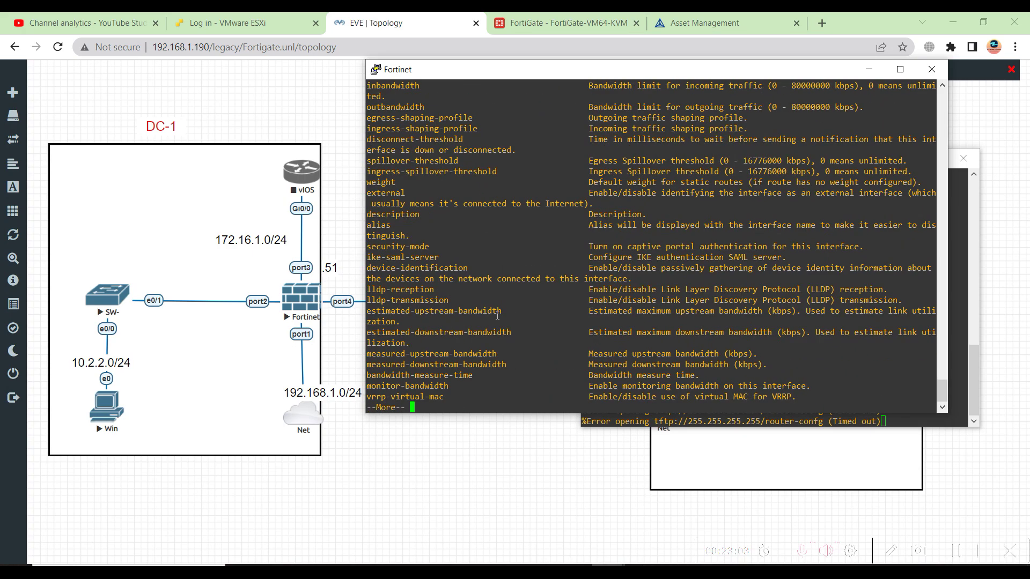
key(space)
text(vdom root)
key(BackSpace)
key(BackSpace)
key(BackSpace)
key(BackSpace)
key(BackSpace)
key(BackSpace)
key(BackSpace)
key(BackSpace)
key(BackSpace)
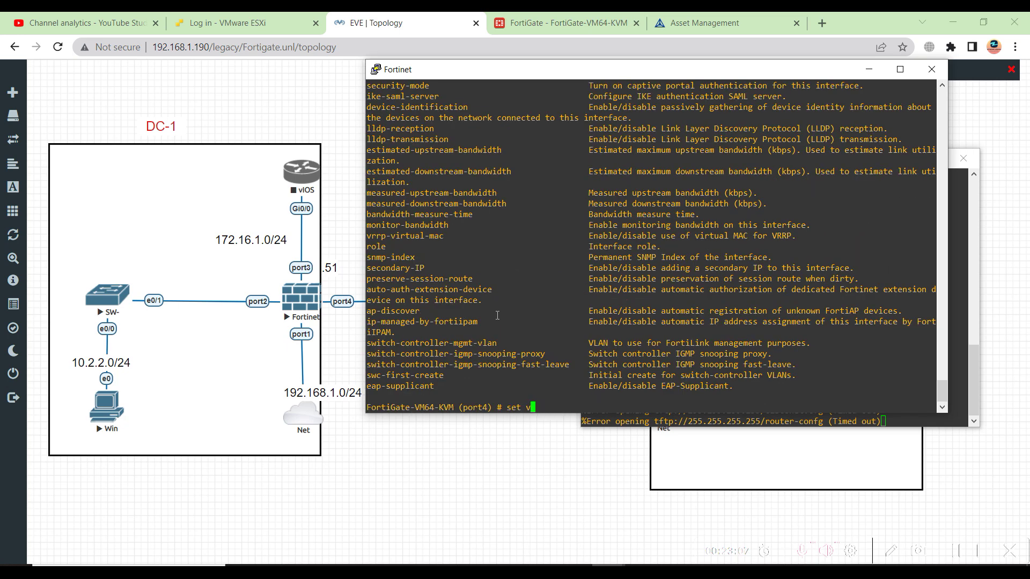
key(question)
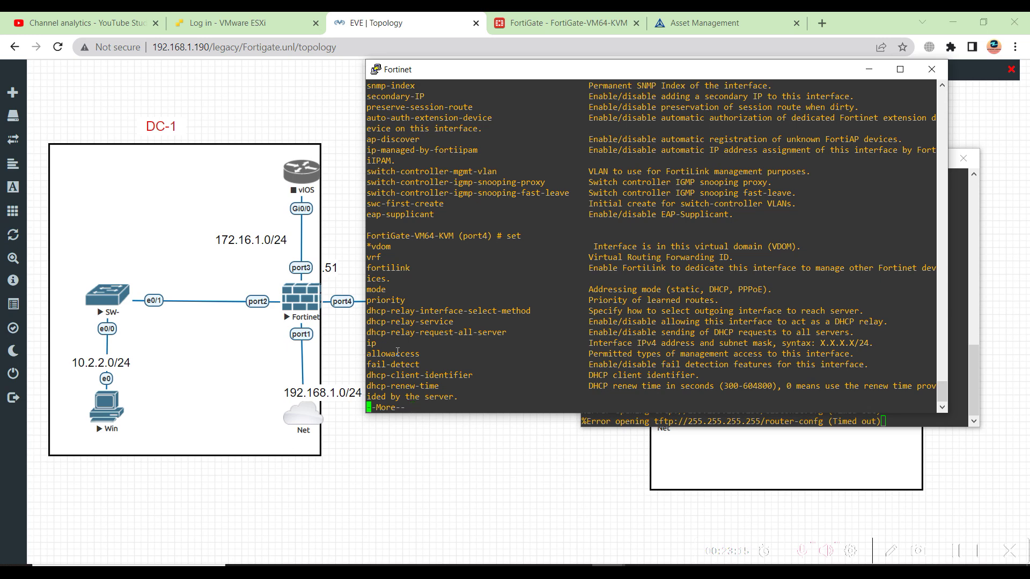
key(space)
key(space)
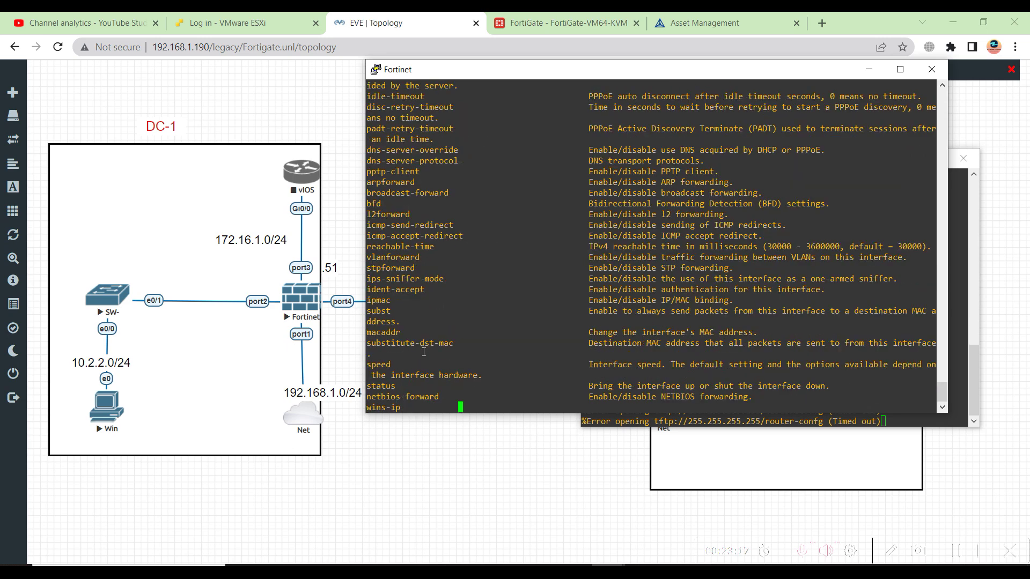
key(space)
key(space)
key(space)
key(space)
key(space)
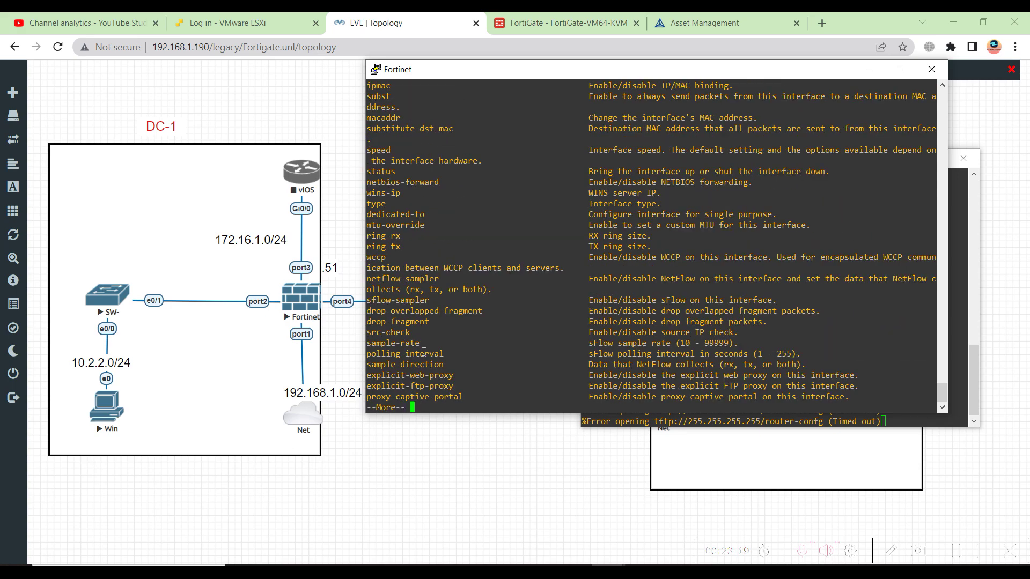
Set port4's status to up
key(BackSpace)
key(BackSpace)
key(BackSpace)
text(status up)
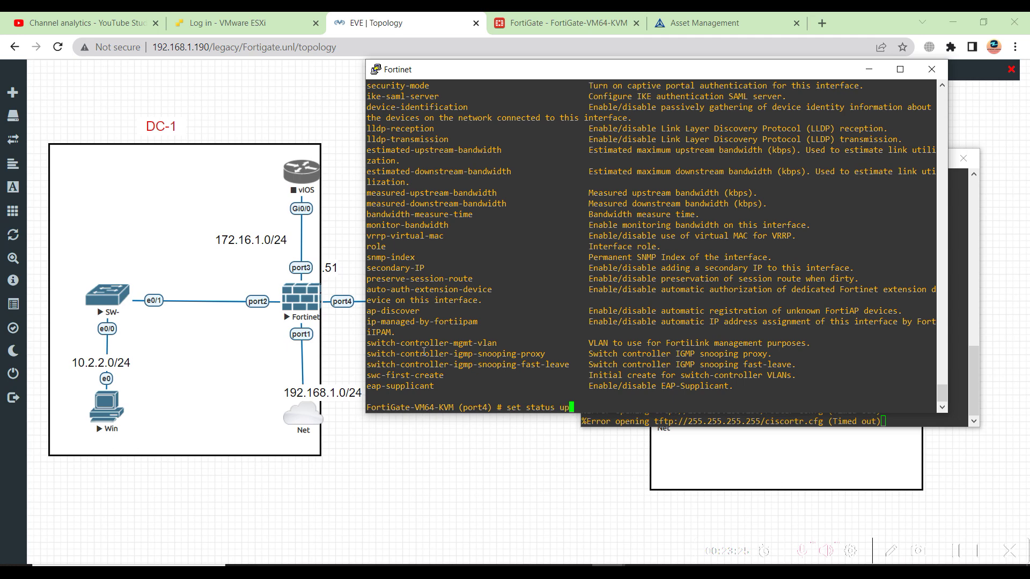
key(Return)
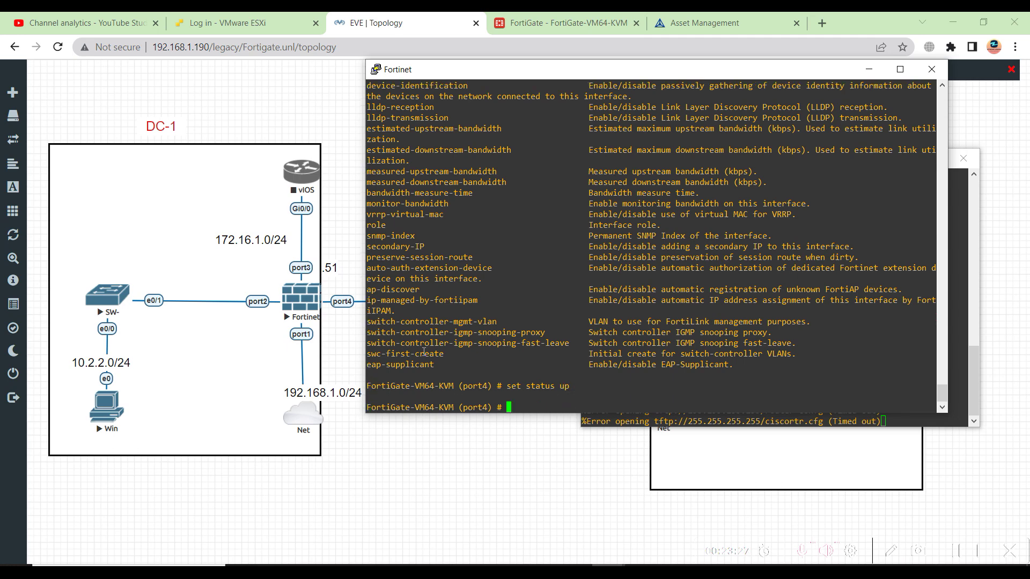
End the port4 edit and run 'show system interface port4' to confirm 99.1.1.51 255.255.255.0
text(end)
key(Return)
key(Return)
key(Return)
key(Return)
key(Return)
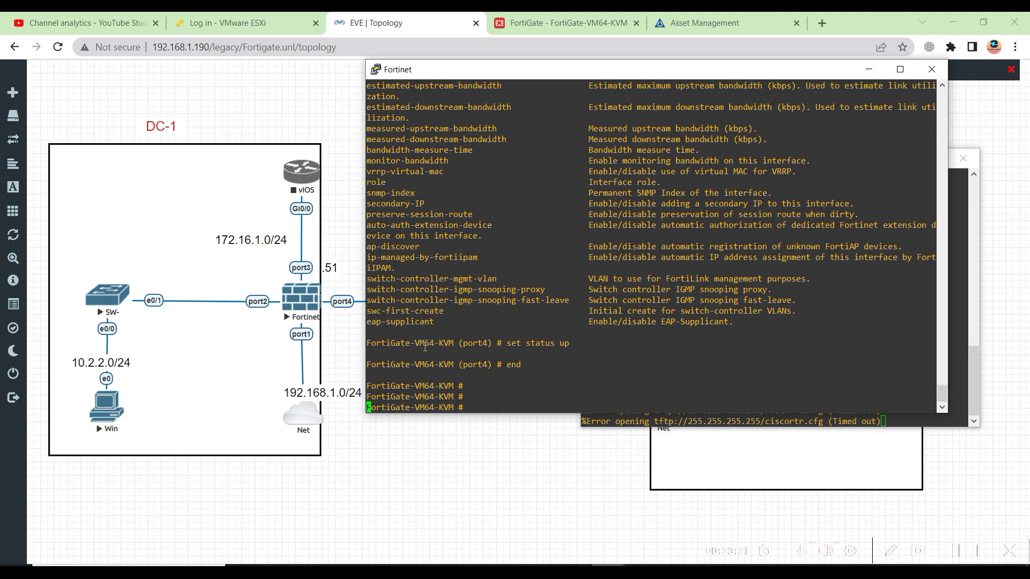
text(show )
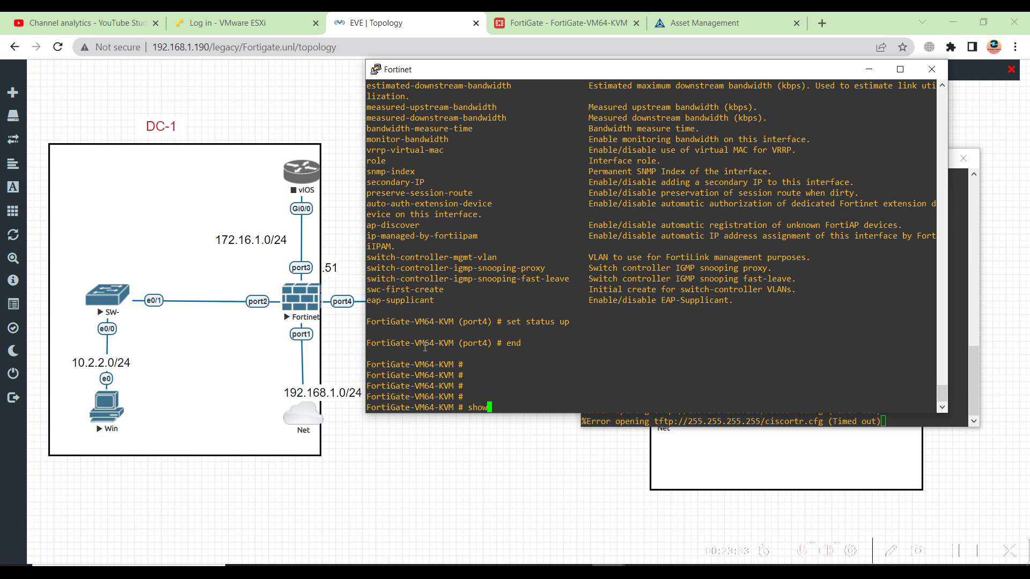
text(system interface port1)
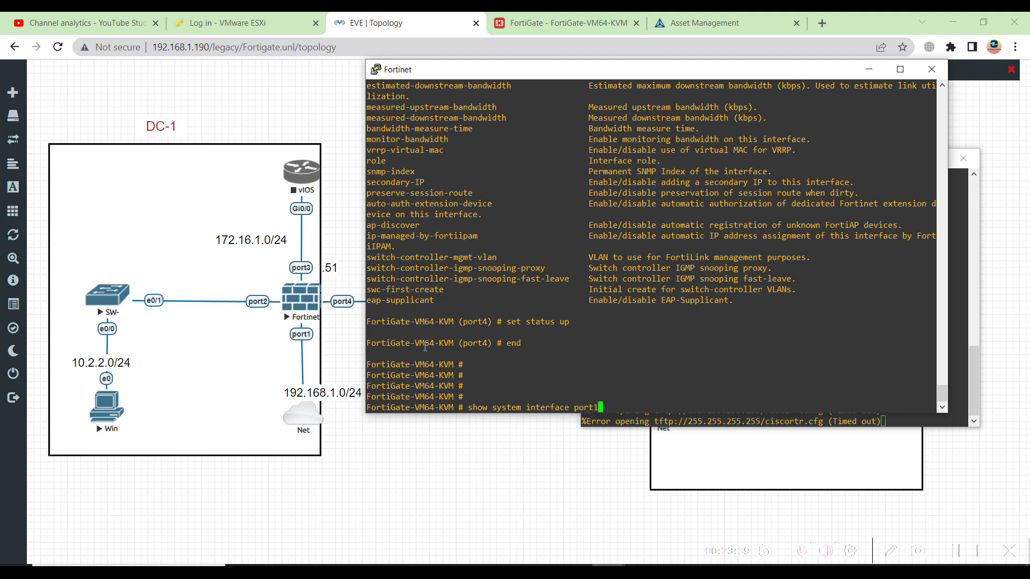
key(BackSpace)
key(BackSpace)
key(BackSpace)
key(BackSpace)
key(BackSpace)
text(4)
key(Return)
key(Up)
key(Left)
text(port)
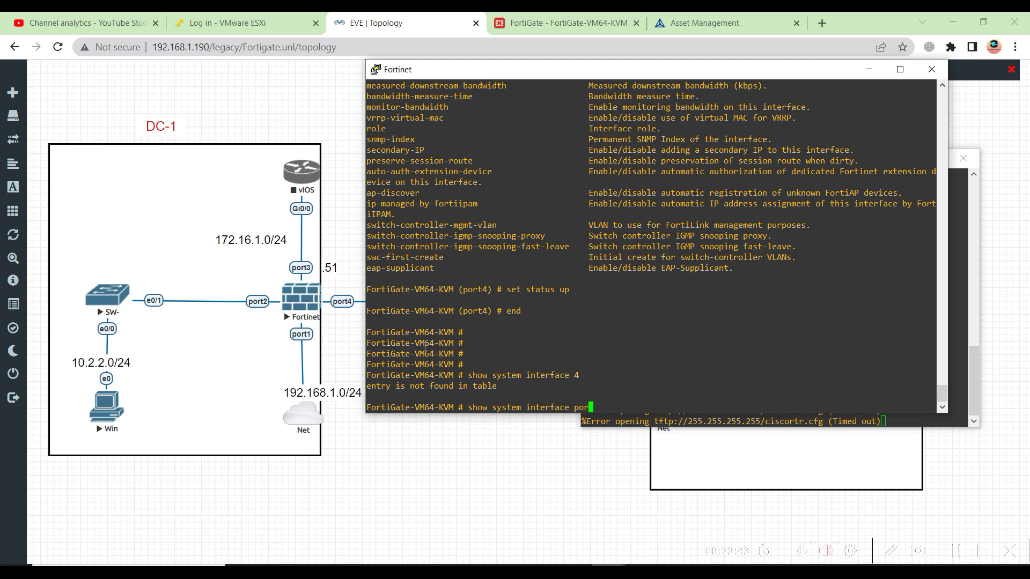
key(Return)
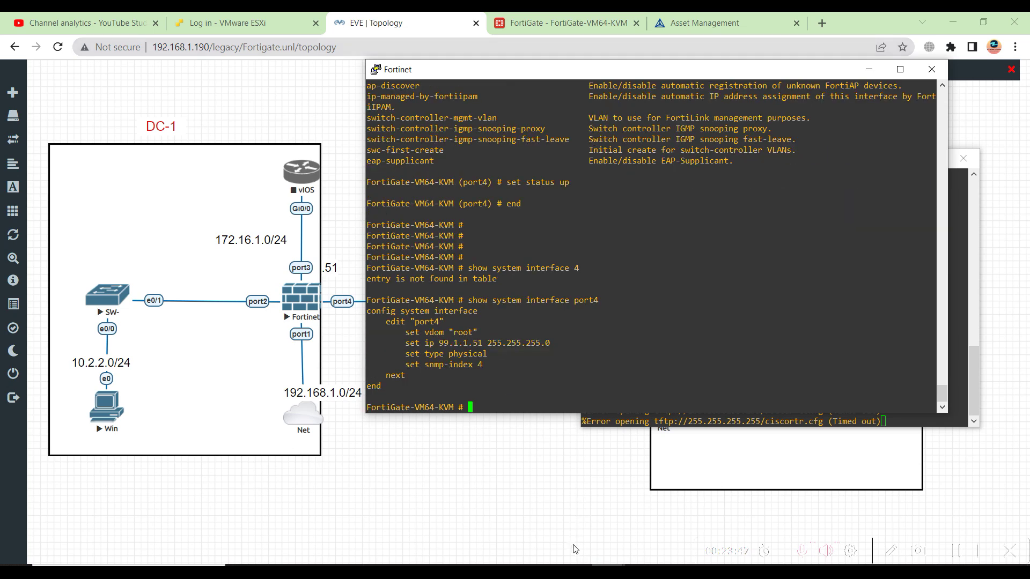
On R7, enter privileged and config mode and set the hostname to ISP-Router
click(869, 69)
key(Return)
key(Return)
key(Return)
key(Return)
key(Return)
key(Return)
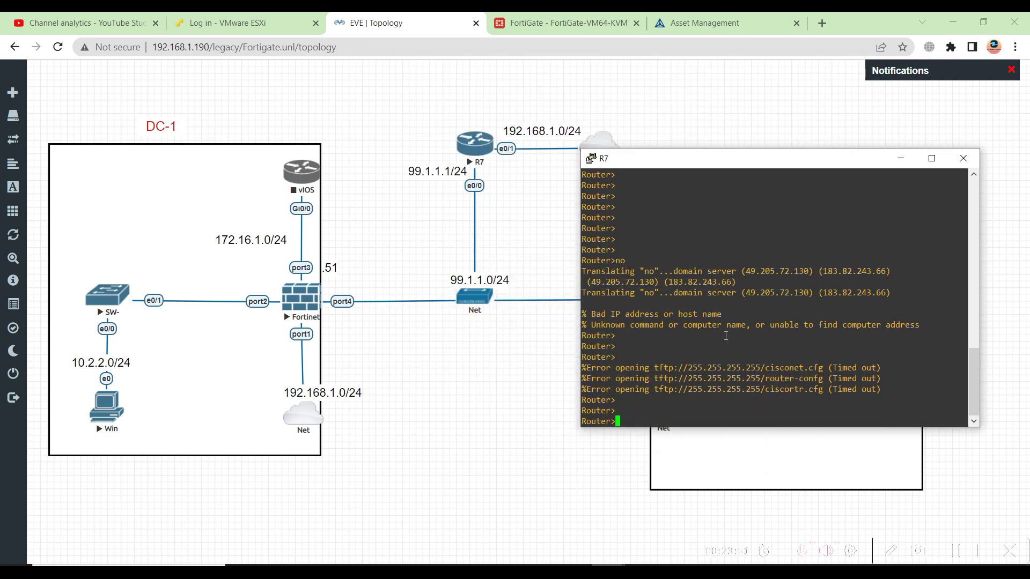
text(en)
key(Return)
key(Return)
text(config t)
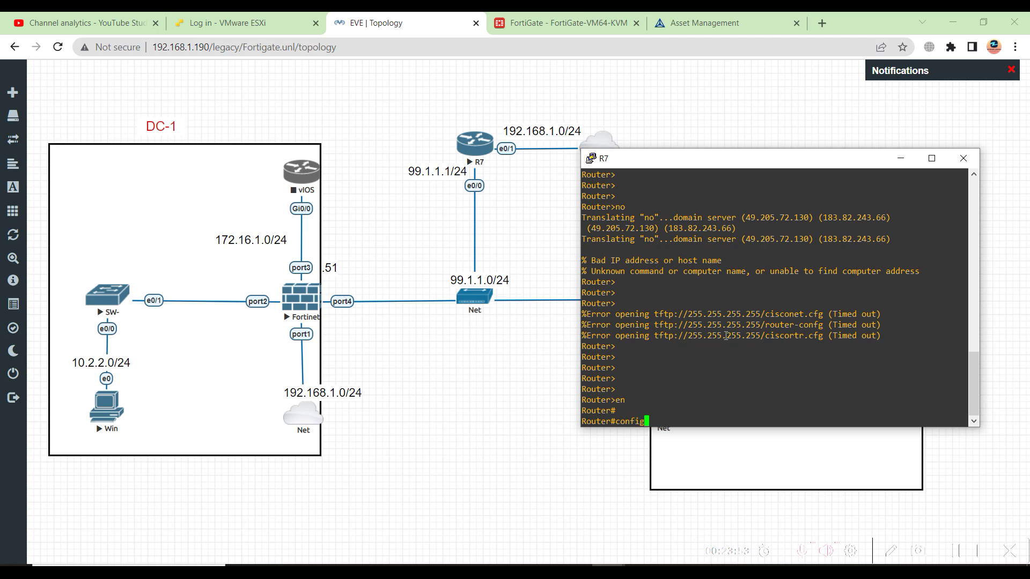
key(Return)
key(Return)
text(host)
key(Tab)
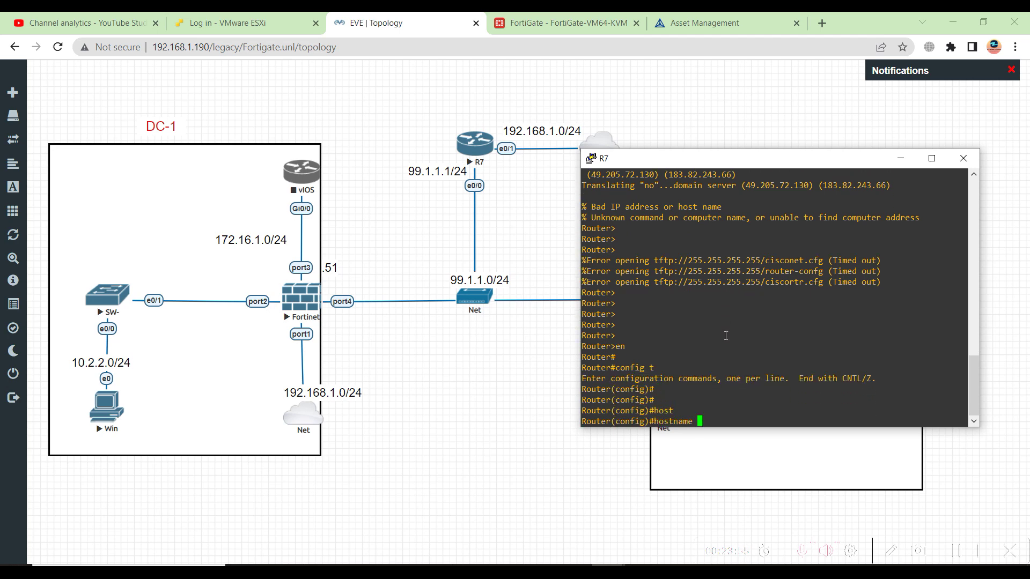
text(ISP-Router)
key(Return)
key(Return)
text(do wr)
key(Return)
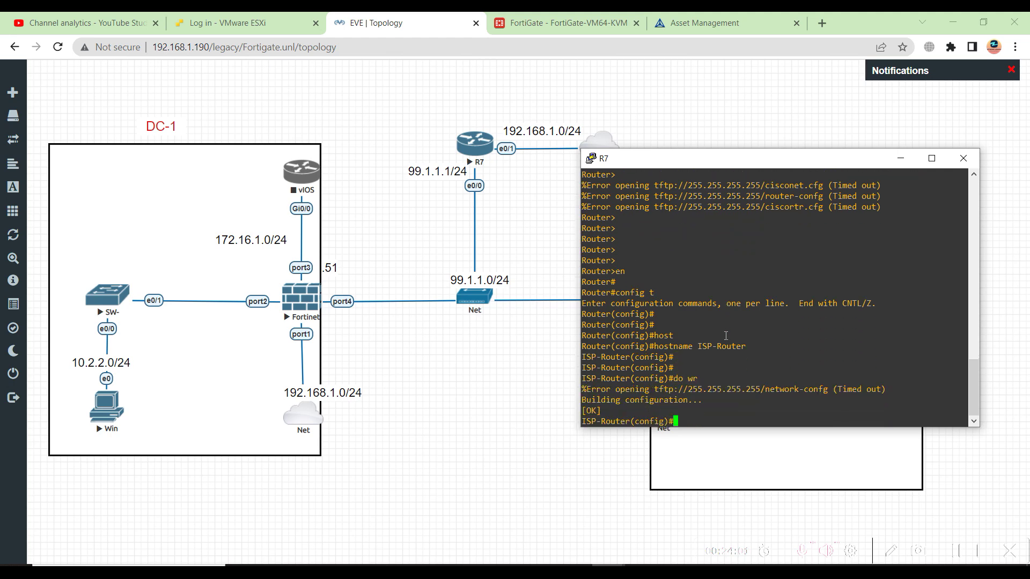
key(Return)
key(Return)
key(Return)
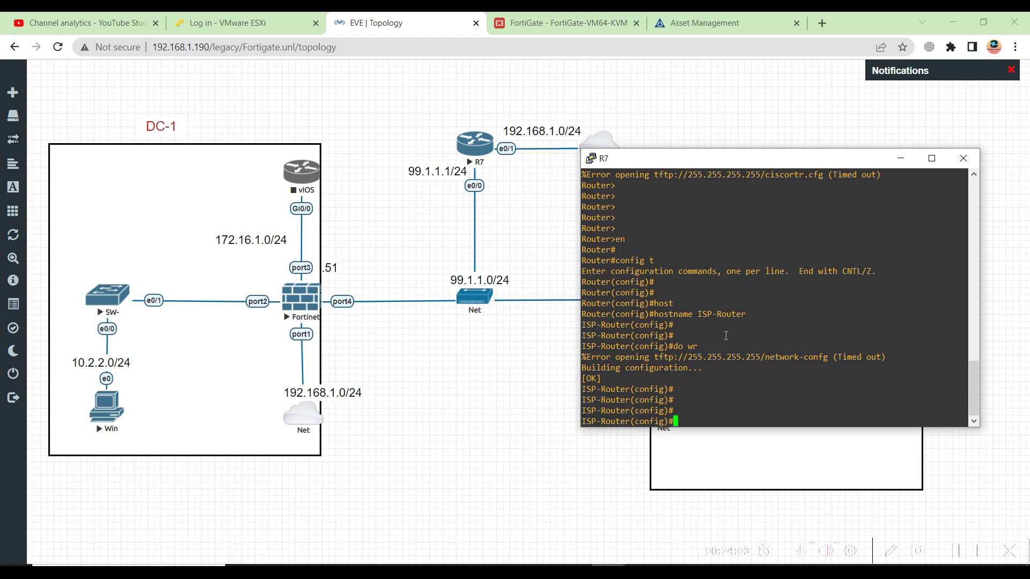
Enable Ethernet0/0 with 'no shut' and address 99.1.1.1 255.255.255.0
text(inter)
key(Tab)
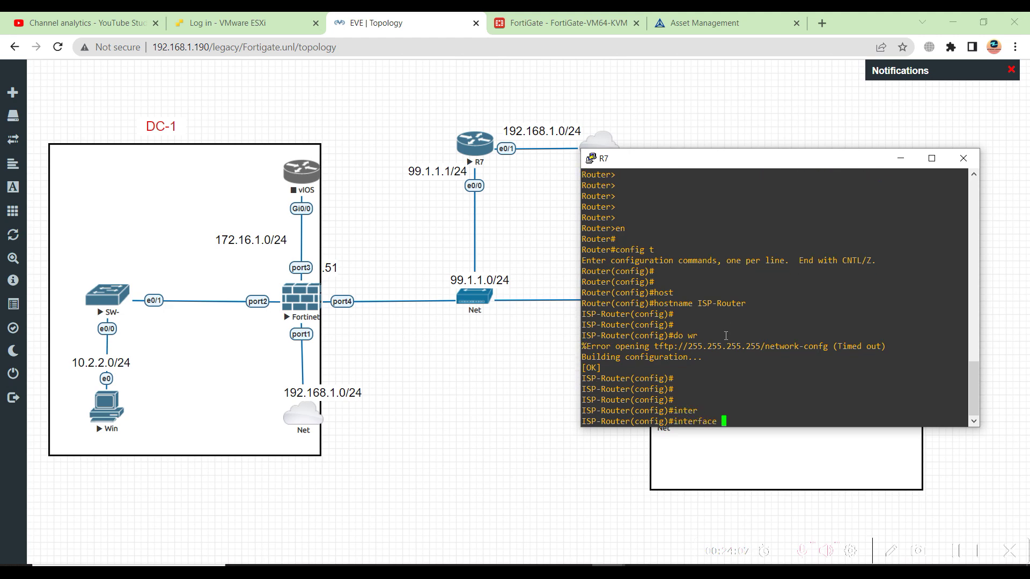
text(eth)
key(Tab)
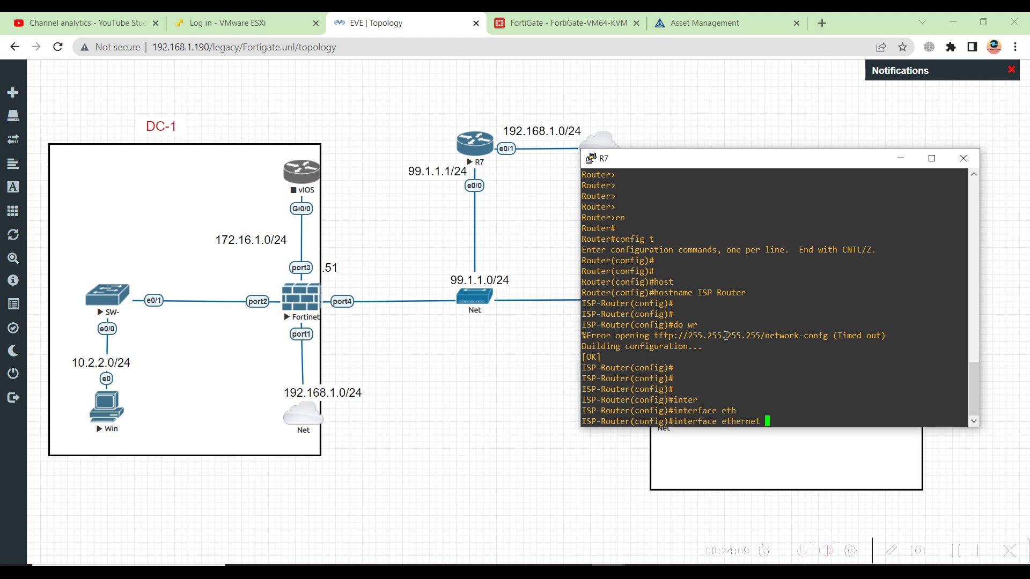
text(0/0)
key(Return)
key(Return)
key(Return)
key(Return)
key(Return)
text(no shut)
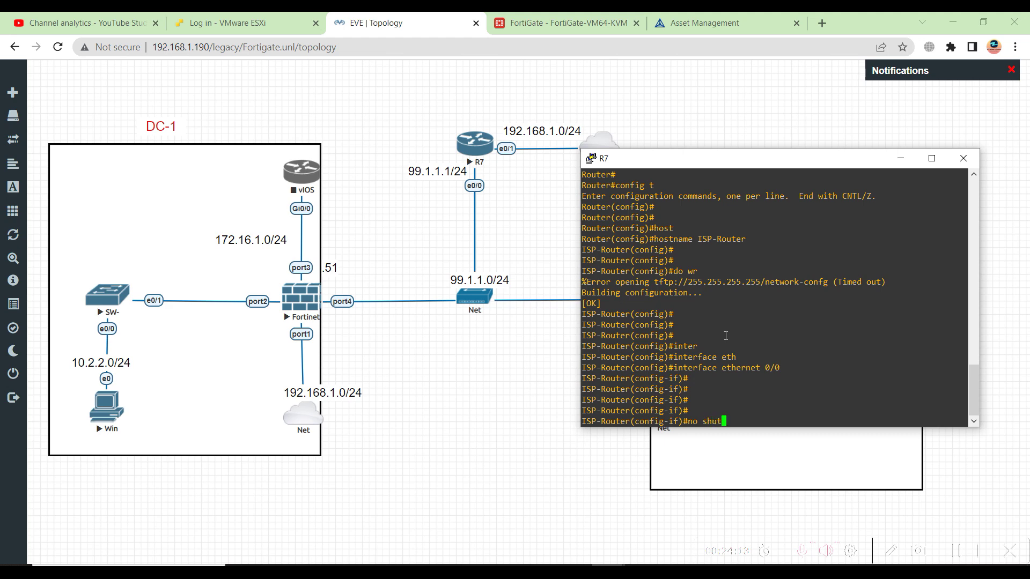
key(Return)
key(Return)
key(Return)
key(Return)
text(ip add)
key(Tab)
text(99.1.1.1.)
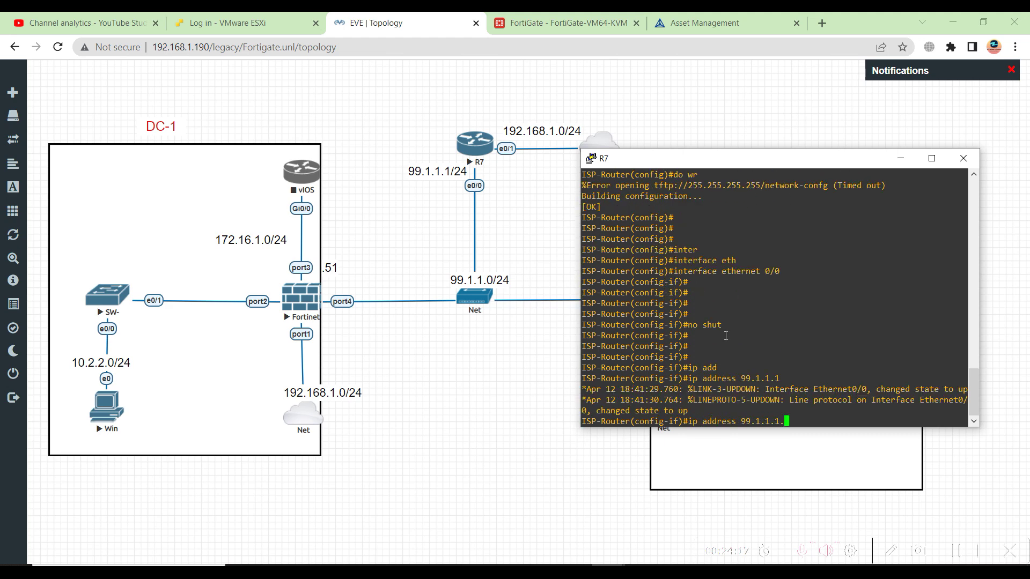
key(BackSpace)
text(255.255.255.0)
key(Return)
key(Return)
key(Return)
key(Return)
key(Return)
key(Return)
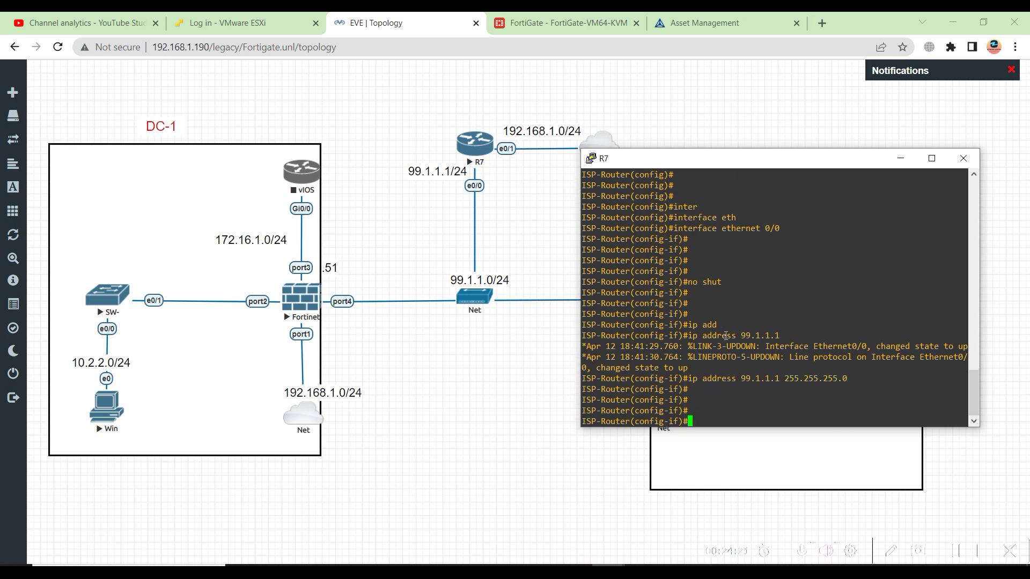
Exit config, save with 'wr', and check interfaces with 'sh ip int br'
text(end)
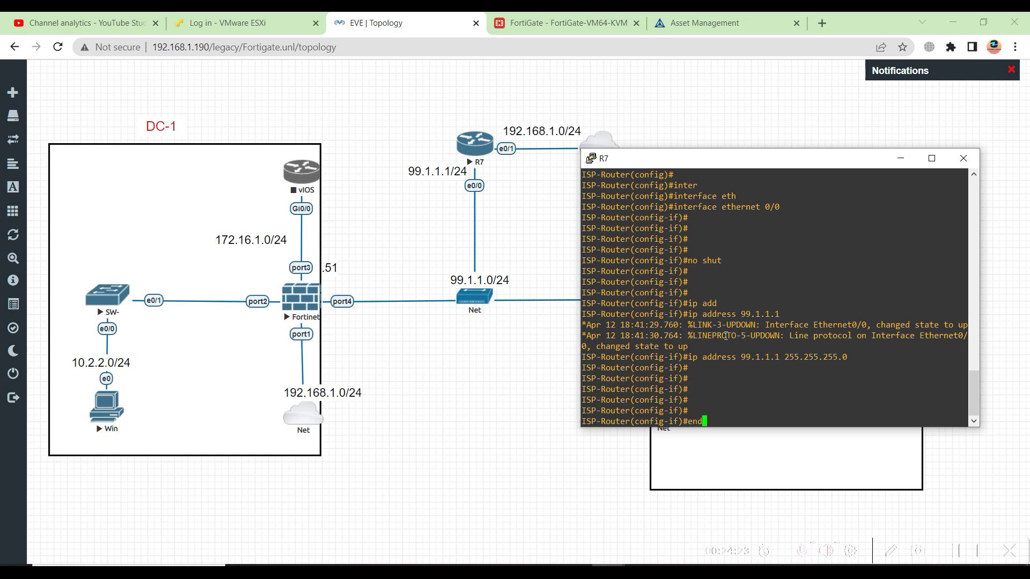
key(Return)
text(wr)
key(Return)
text(sh ip int br)
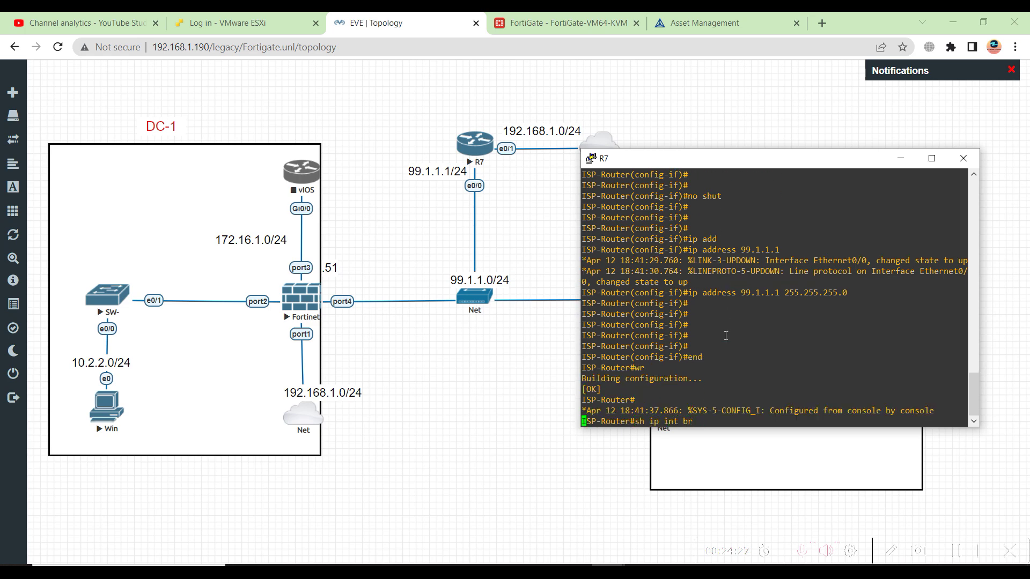
key(Return)
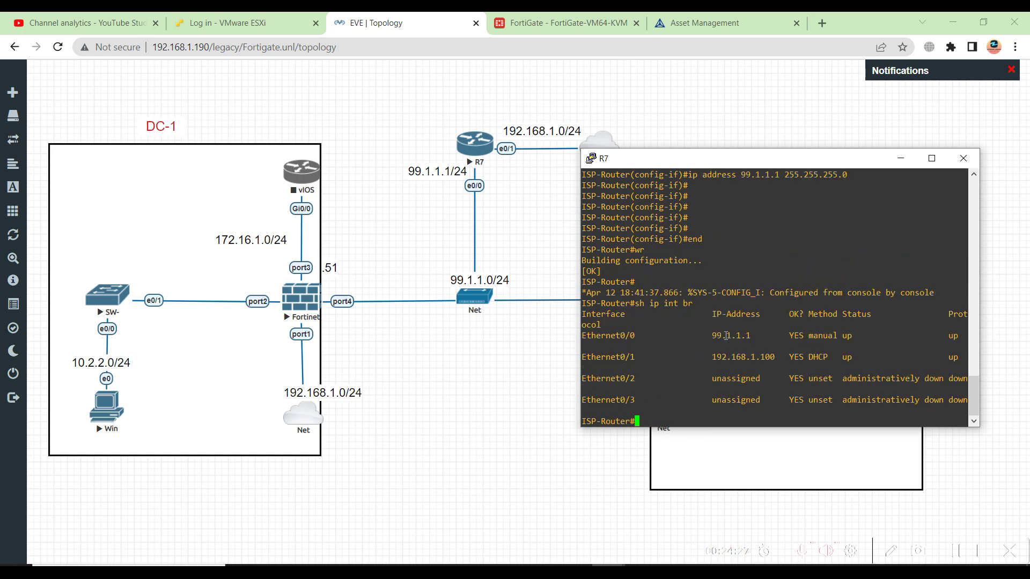
drag(726, 335, 727, 364)
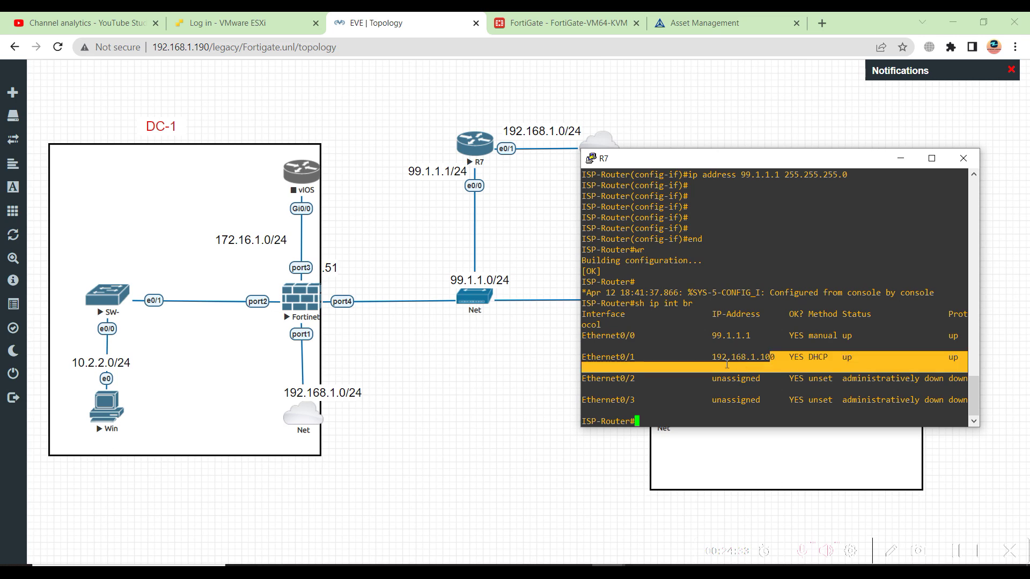
click(692, 379)
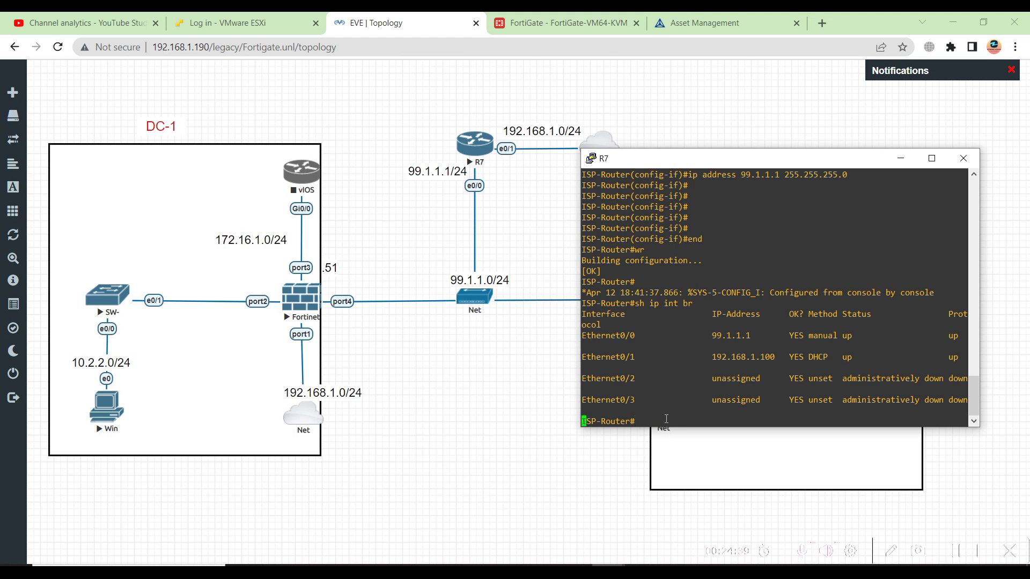
Ping the FortiGate at 99.1.1.51, which fails with 0/5 replies
key(Return)
key(Return)
key(Return)
key(Return)
key(Return)
key(Return)
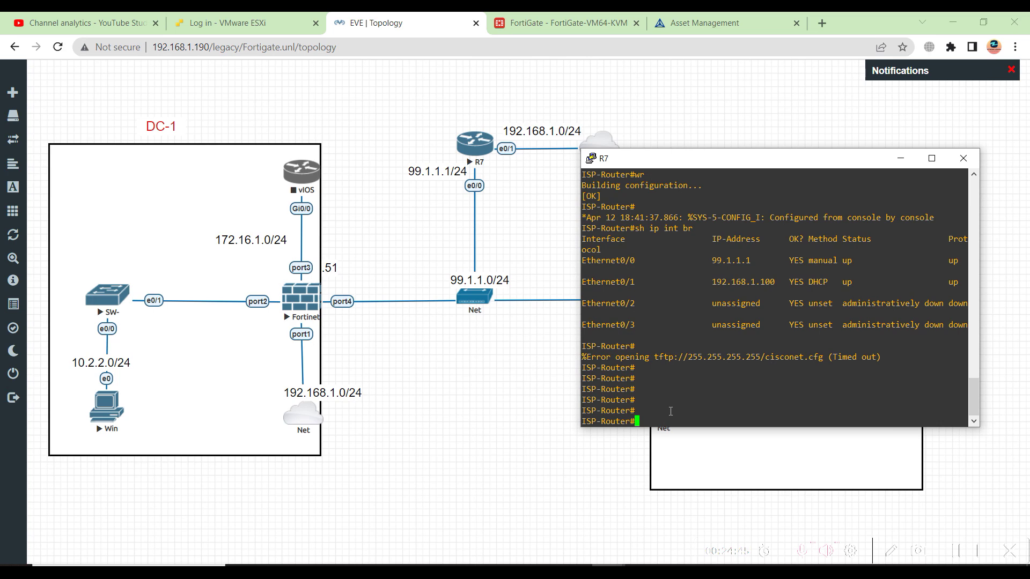
text(oping)
key(BackSpace)
key(BackSpace)
key(BackSpace)
key(BackSpace)
key(BackSpace)
key(BackSpace)
text(ping 99.1.1.51)
key(Return)
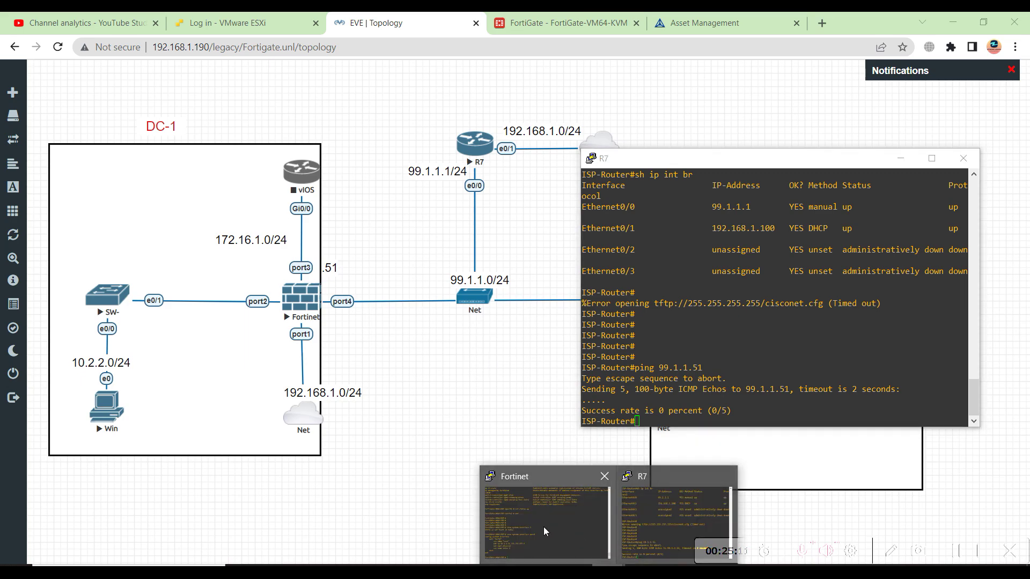
On the FortiGate, apply 'set allowaccess ping' to port4 and end the interface edit
click(543, 527)
drag(367, 313, 481, 318)
right_click(489, 331)
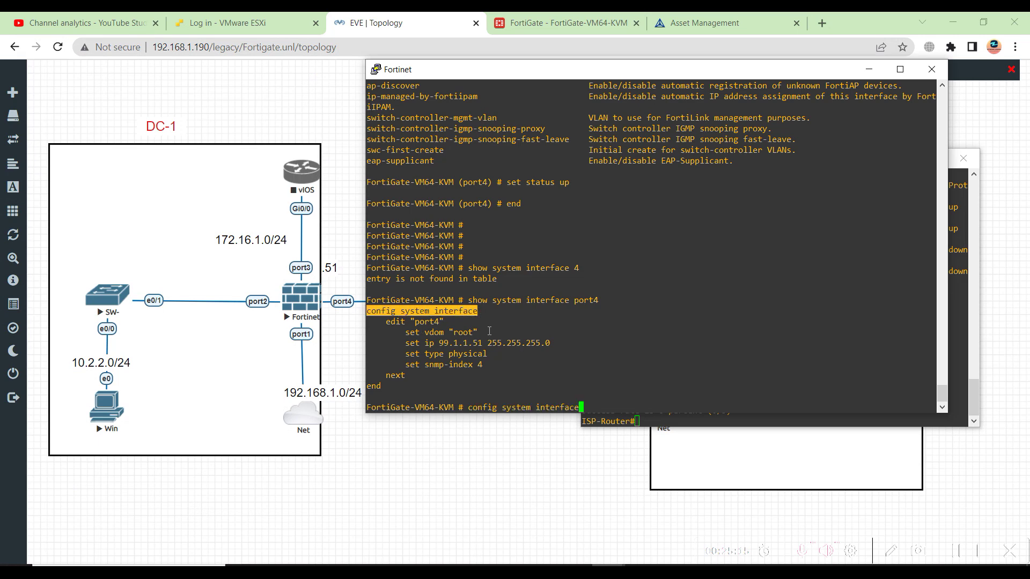
key(Return)
text(edit port)
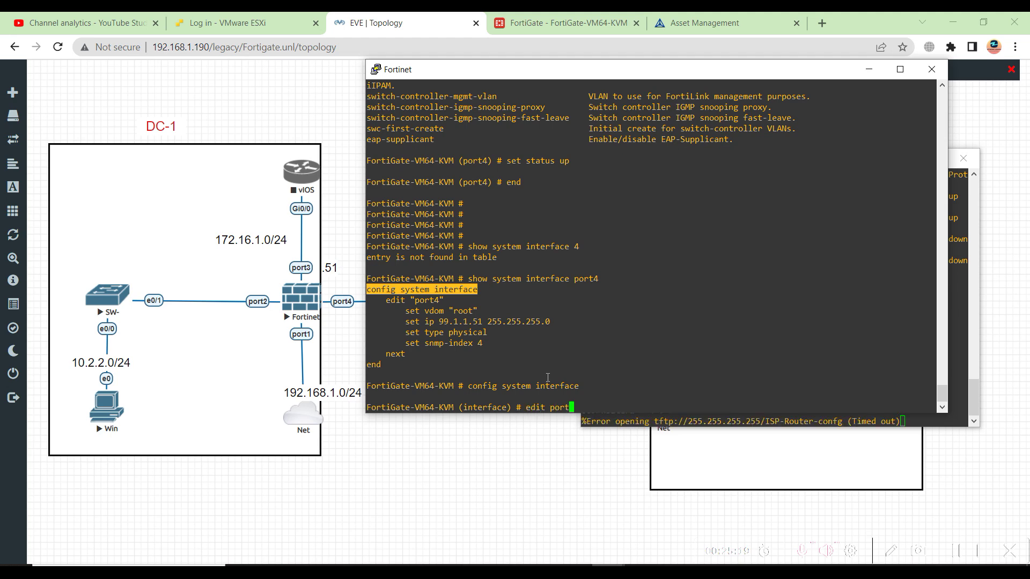
text(4)
key(Return)
text(set al)
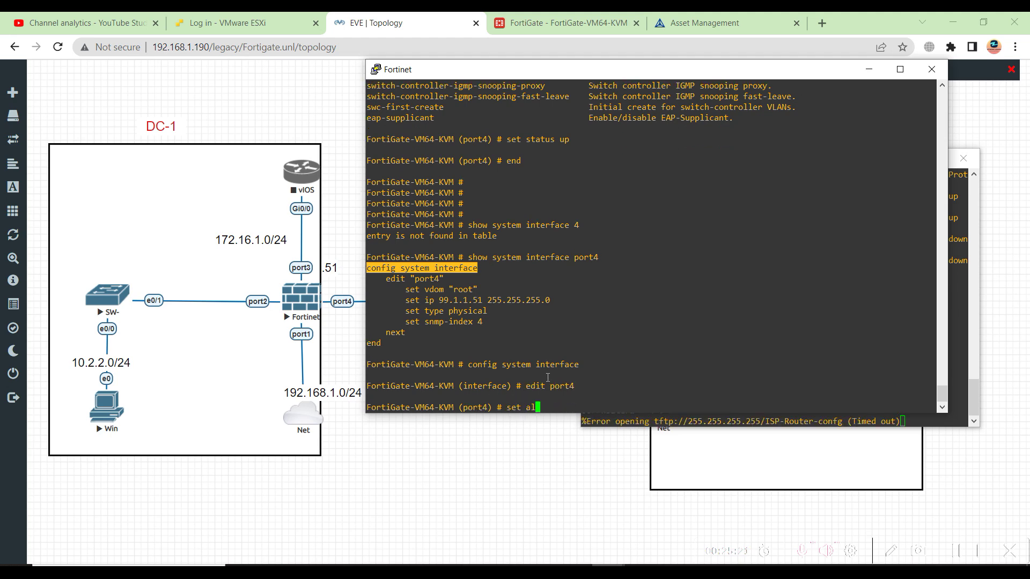
text(lowaccess ping)
key(Return)
text(end)
key(Return)
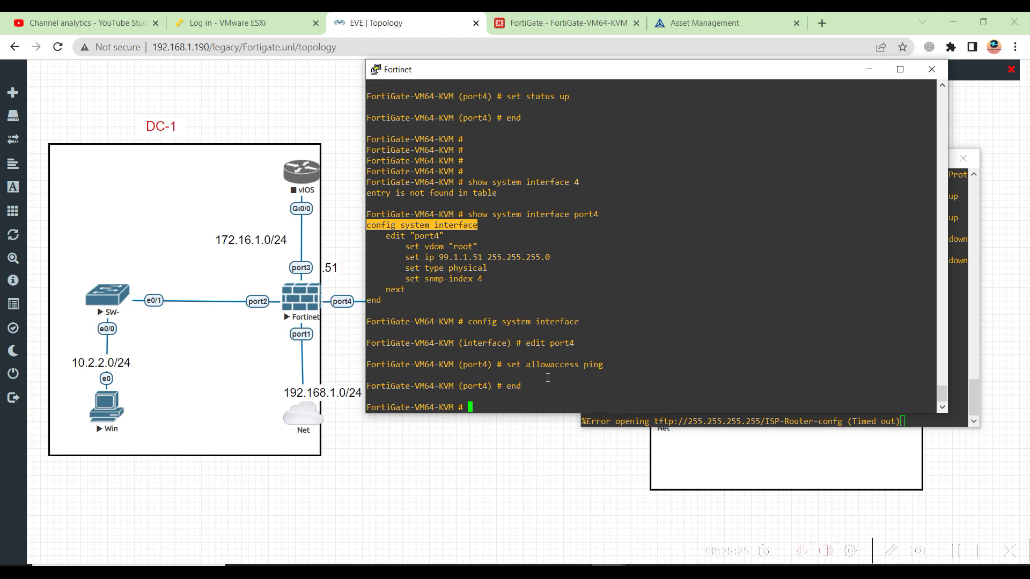
click(952, 402)
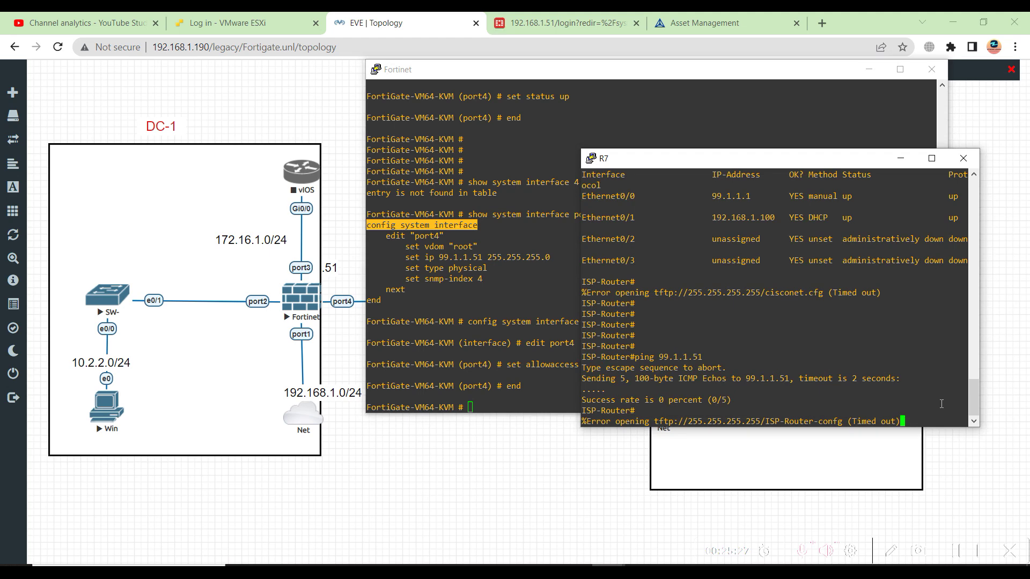
Rerun 'ping 99.1.1.51' from R7 four times, now getting 5/5 replies
key(Up)
key(Return)
key(Up)
key(Return)
key(Up)
key(Return)
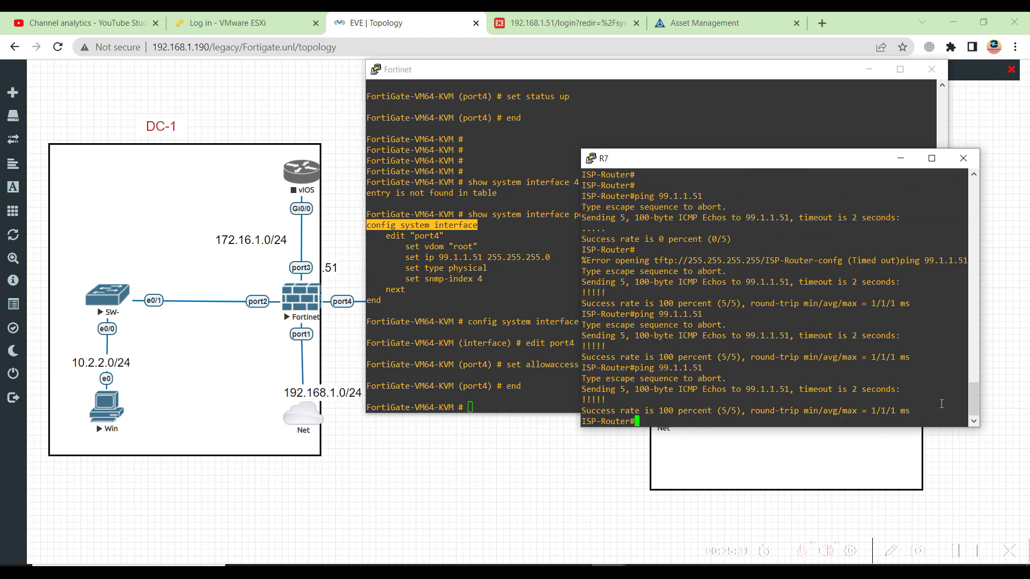
key(Up)
key(Return)
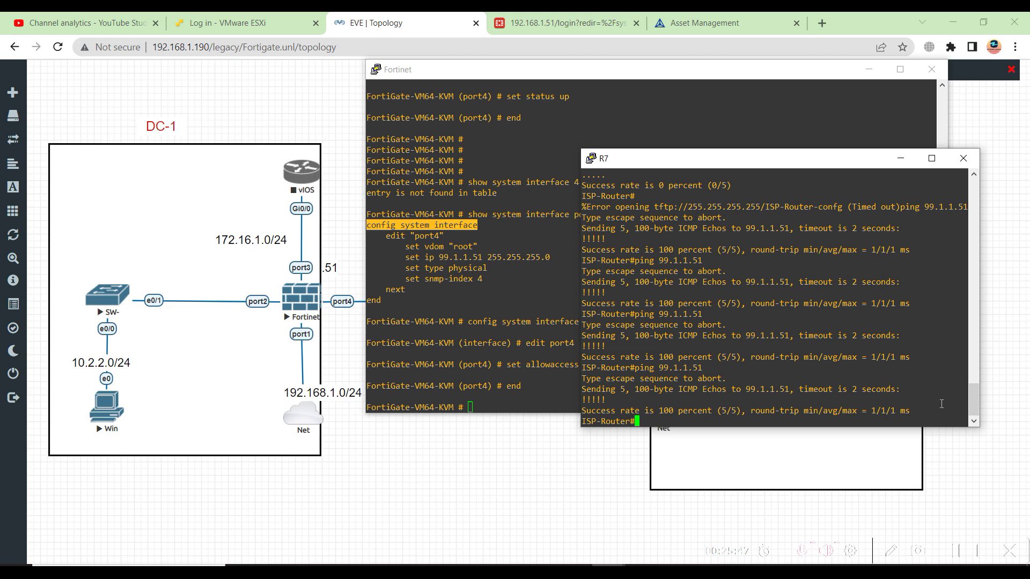
drag(506, 364, 545, 365)
click(653, 427)
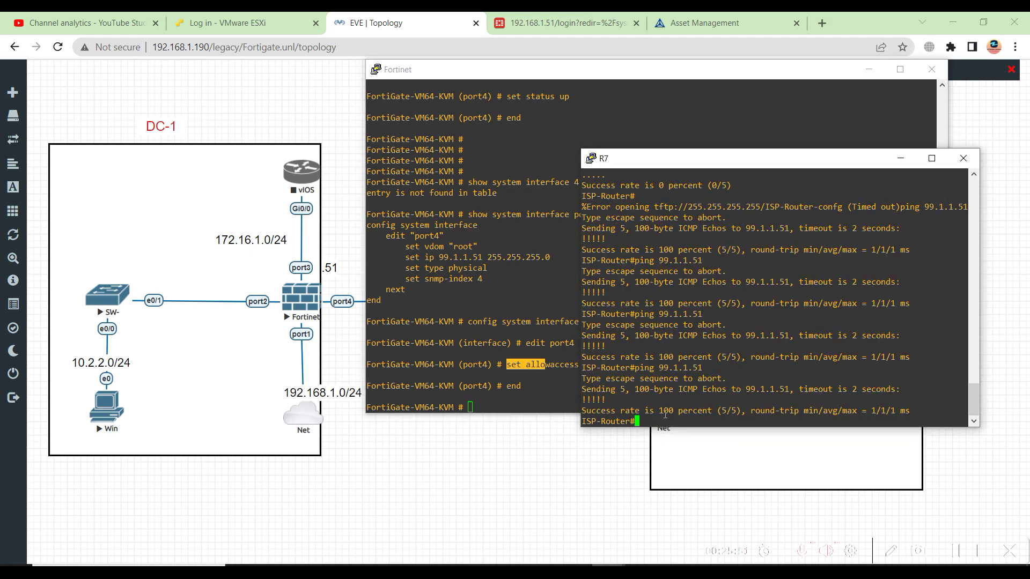
Enter R7's global configuration mode and move the FortiGate console out of the way
text(config t)
key(Return)
key(Return)
key(Return)
key(Return)
text(inter)
key(Tab)
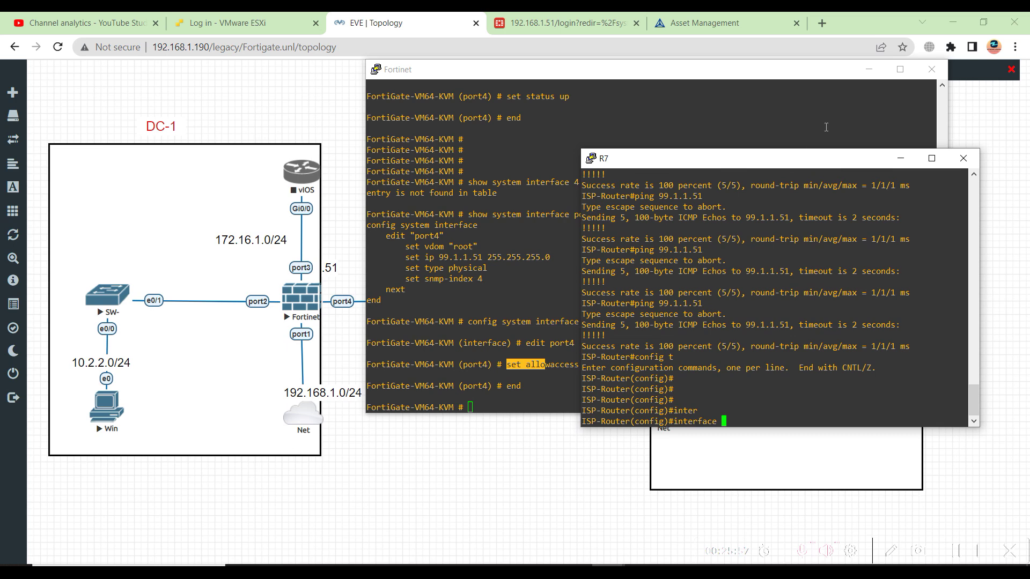
click(732, 75)
drag(731, 75, 552, 186)
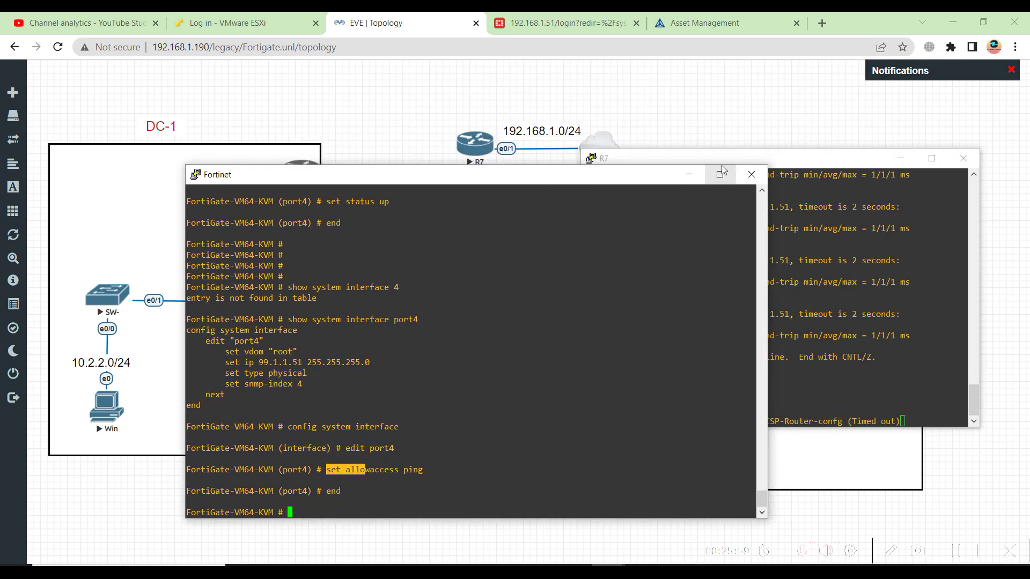
click(733, 161)
Set interface Ethernet0/1 to 'ip address dhcp', then shift R7's console to reveal the Net cloud
text(eth)
key(Tab)
text(0/1)
key(Return)
key(Return)
key(Return)
key(Return)
text(ip add)
key(Tab)
text(dhcp)
key(Tab)
key(Return)
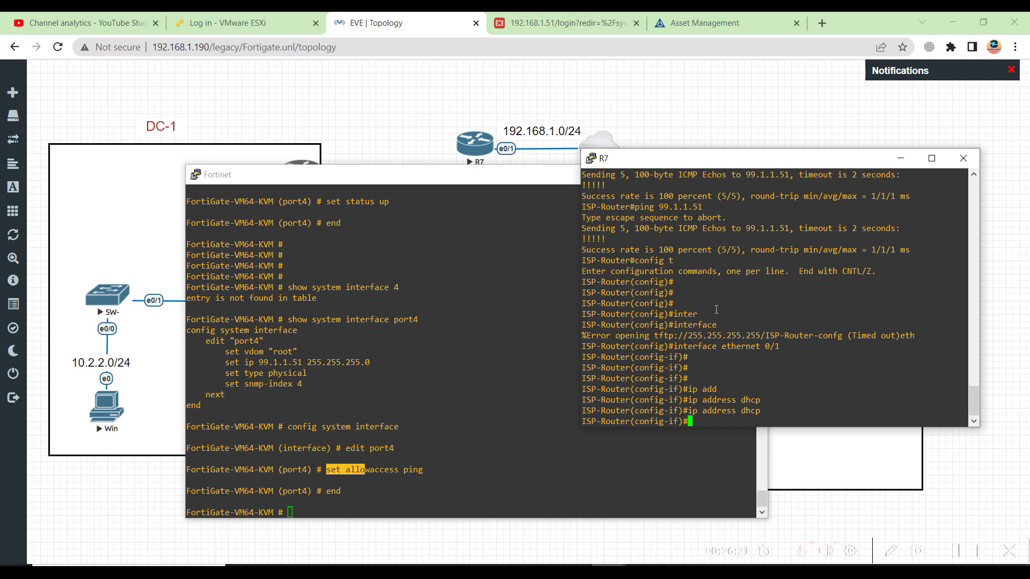
drag(652, 168, 646, 188)
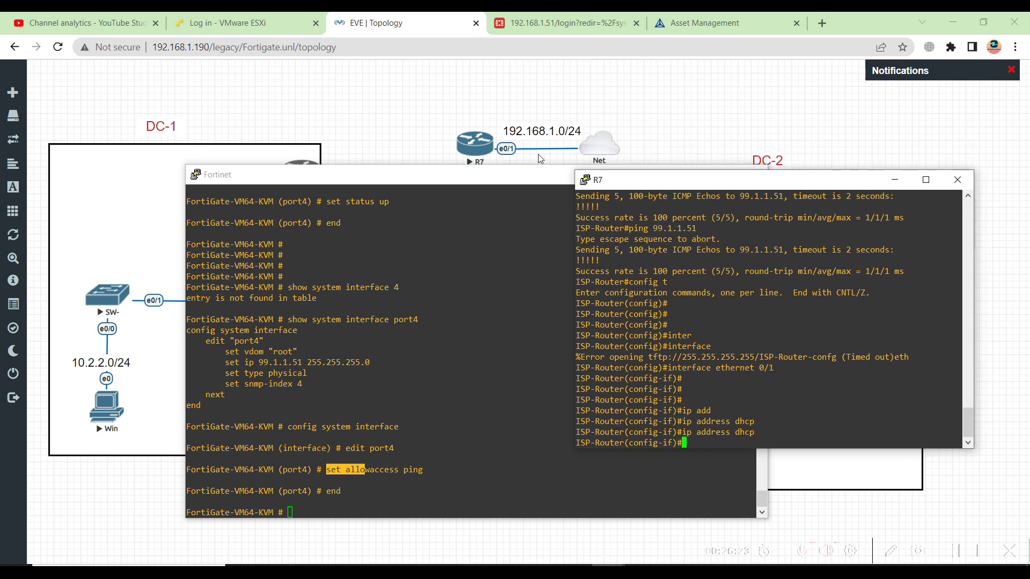
key(ctrl+a)
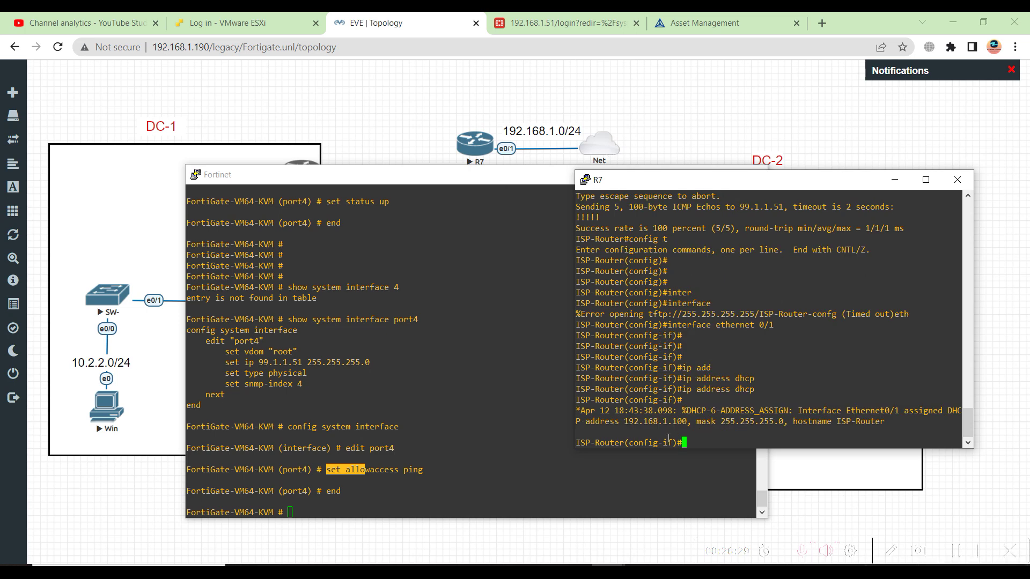
Run 'do sh ip int br' and highlight Ethernet0/1's DHCP address 192.168.1.100
text(do sh ip int br)
key(Return)
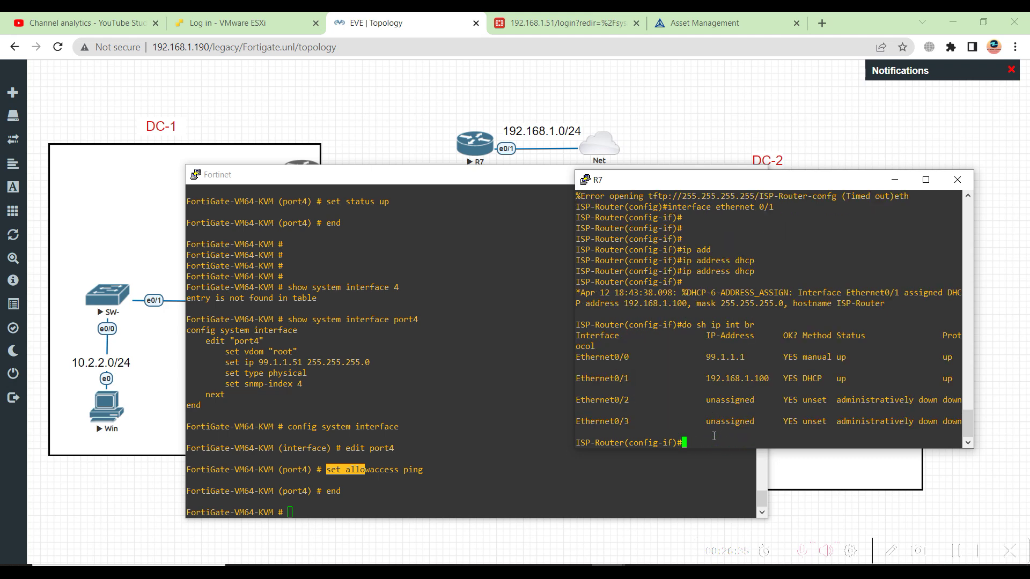
drag(706, 378, 787, 378)
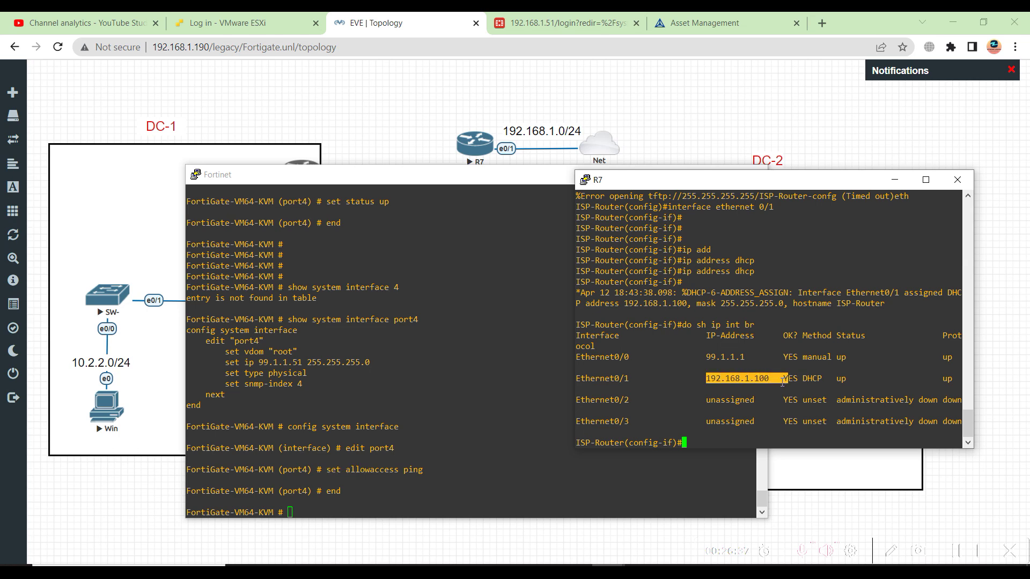
click(736, 406)
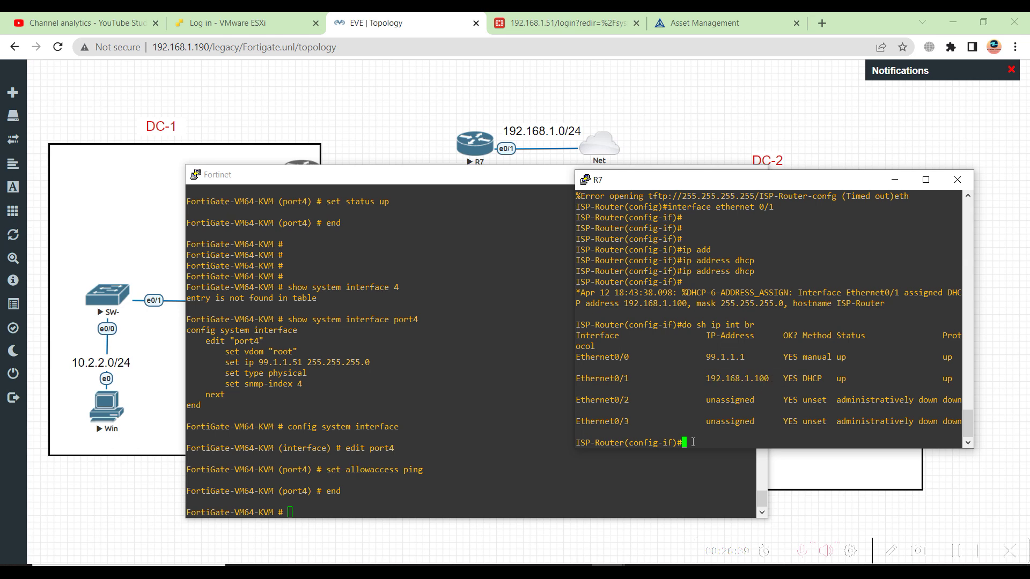
Run 'do sh ip route' and highlight the default route 0.0.0.0/0 via 192.168.1.1
text(do sh ip route)
key(Return)
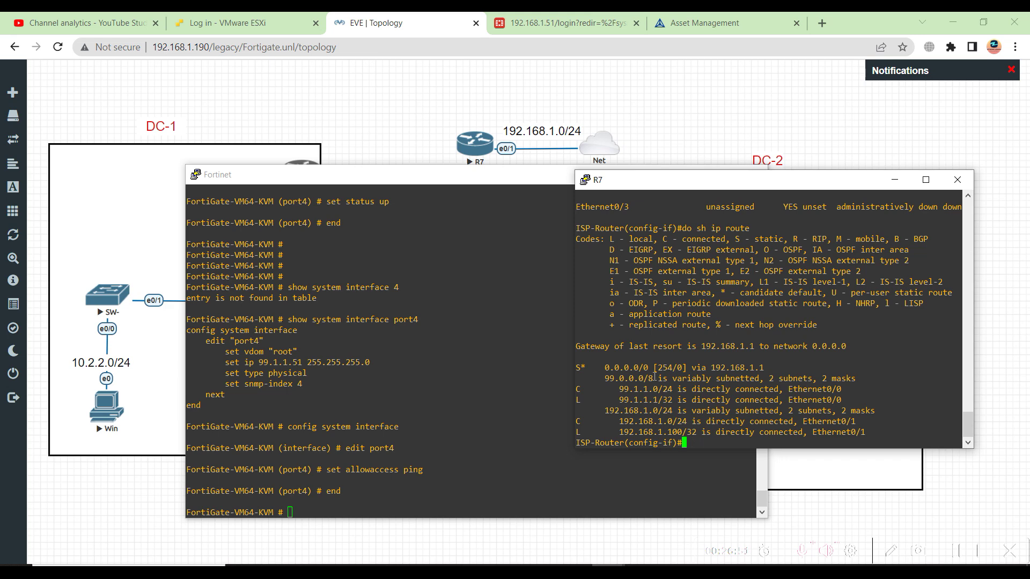
drag(601, 367, 768, 371)
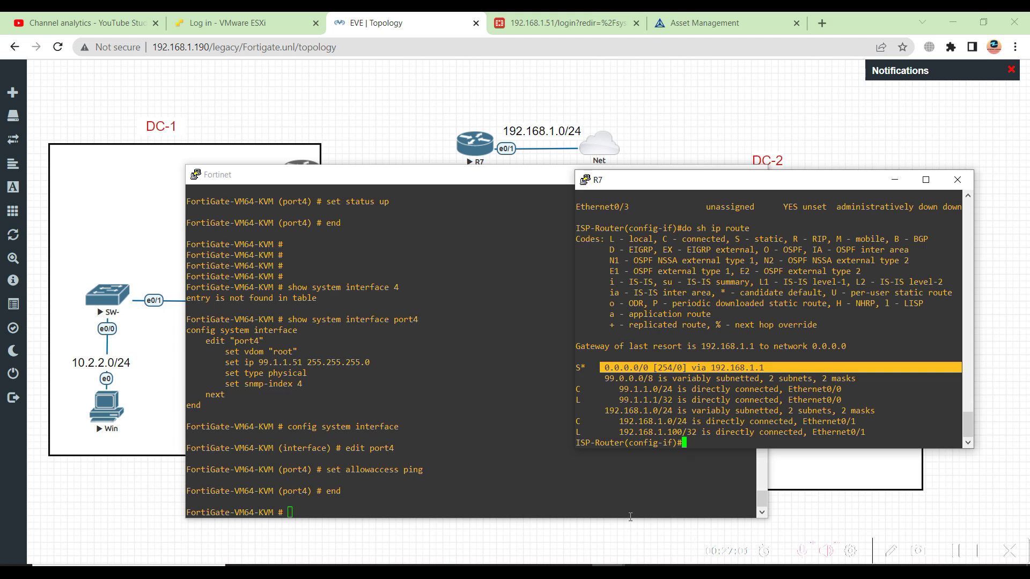
Ping 192.168.1.100 from host PowerShell (3 of 4 replies), then return to the topology
click(476, 563)
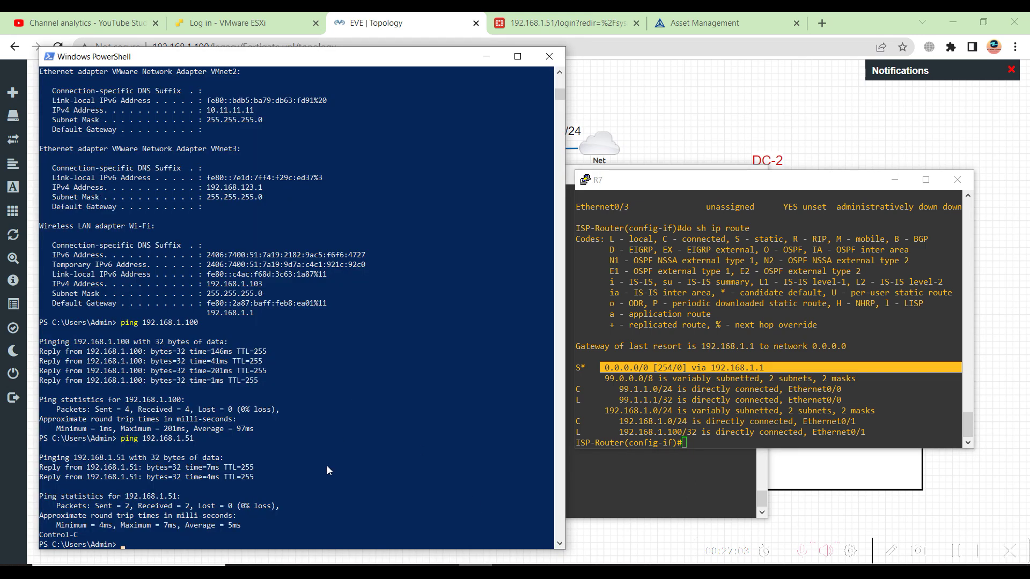
text(ping 192.168.1.100)
key(Return)
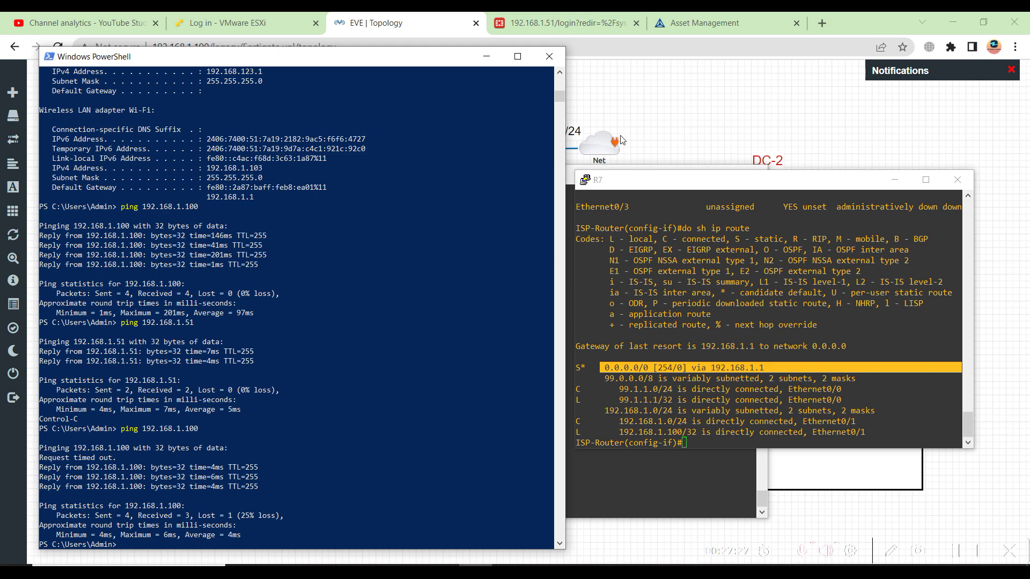
click(601, 147)
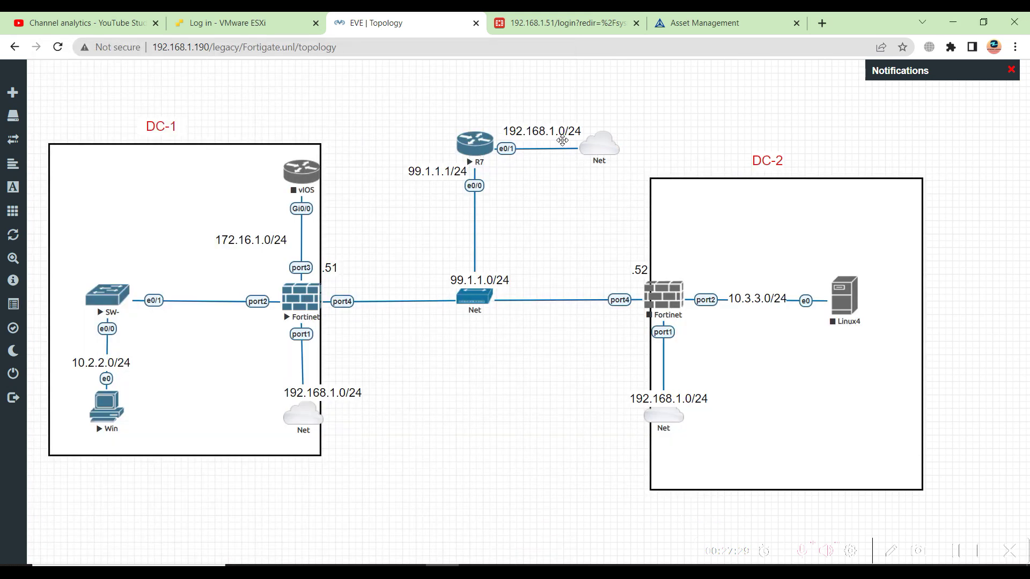
Minimize PowerShell, reopen R7's console from the taskbar and reposition it over the topology
click(476, 572)
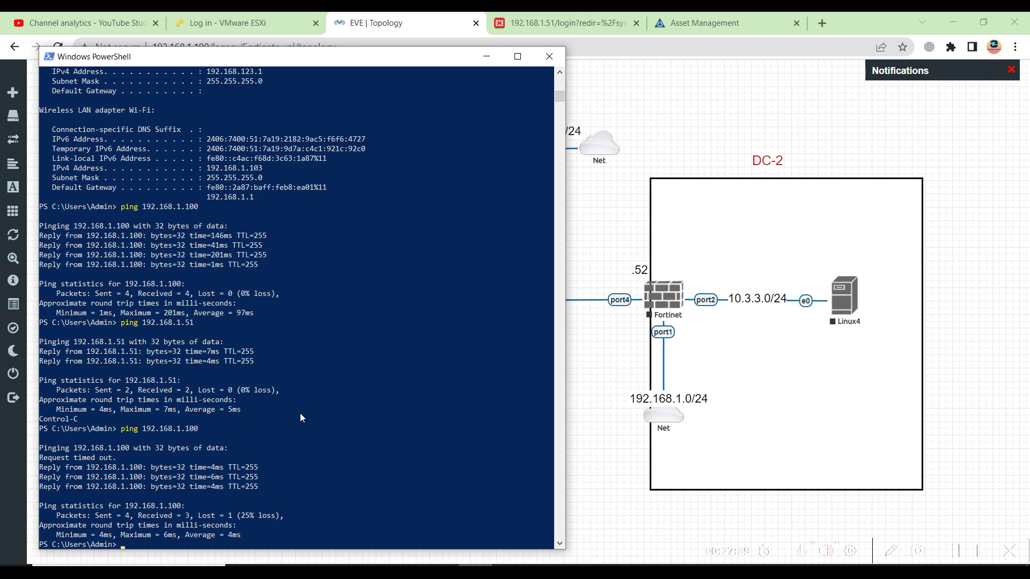
click(486, 58)
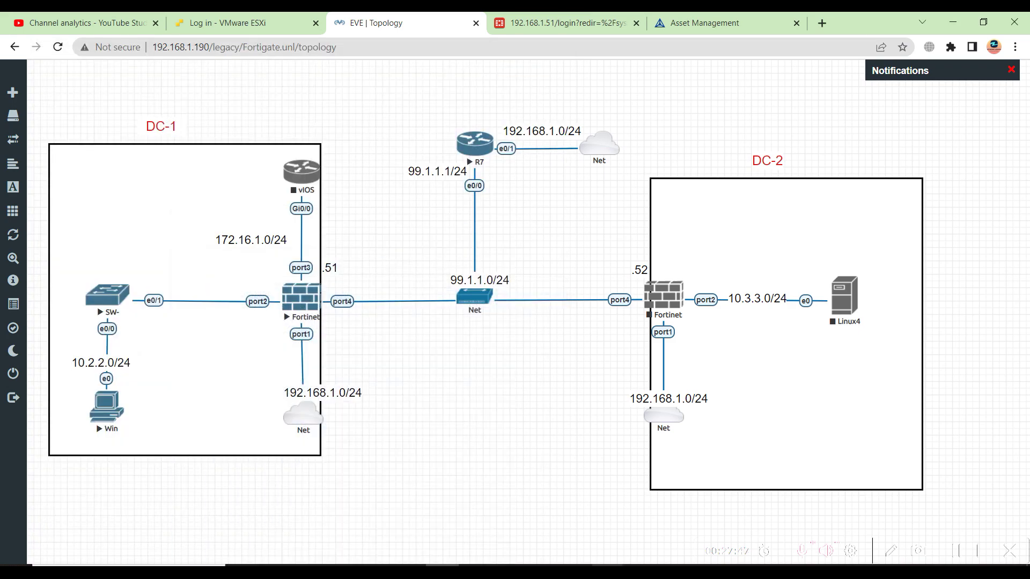
click(683, 517)
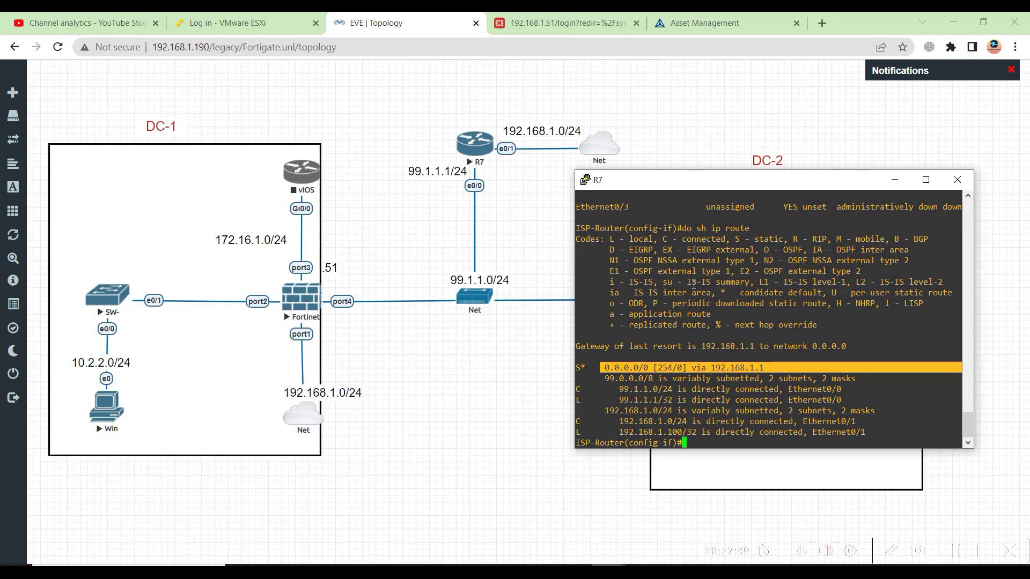
drag(709, 187, 722, 171)
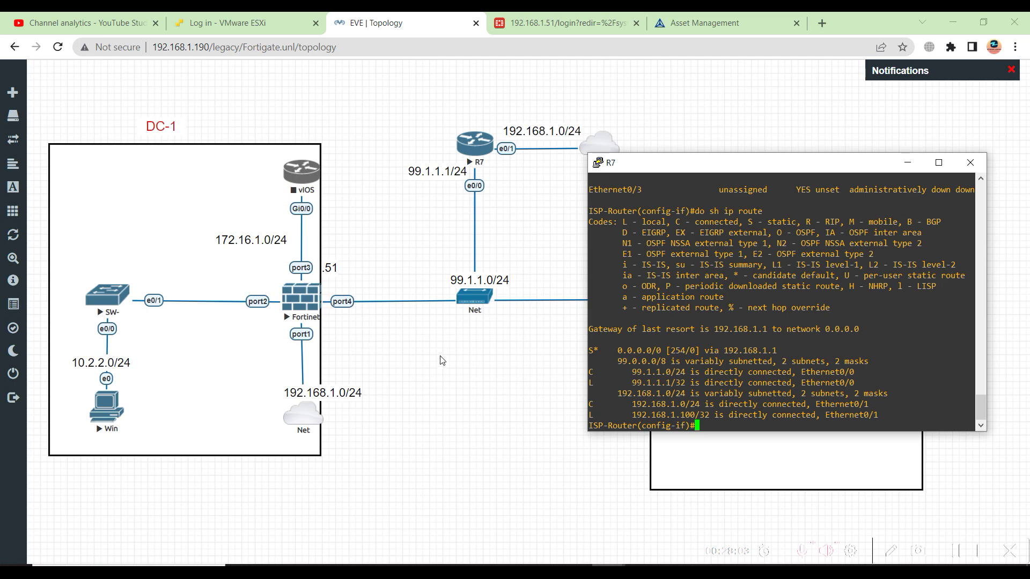
click(892, 558)
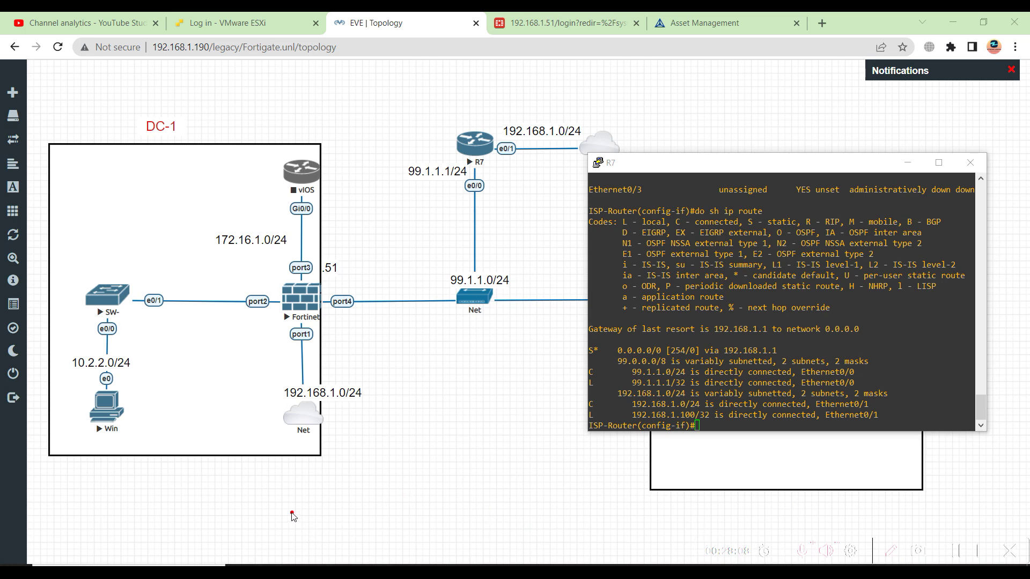
mouse_move(253, 471)
mouse_down()
mouse_move(243, 475)
mouse_move(256, 482)
mouse_move(242, 485)
mouse_up()
mouse_move(301, 470)
mouse_down()
mouse_move(301, 486)
mouse_move(314, 474)
mouse_move(304, 485)
mouse_up()
mouse_move(343, 287)
mouse_down()
mouse_move(350, 297)
mouse_move(358, 284)
mouse_up()
mouse_move(223, 496)
mouse_down()
mouse_move(221, 510)
mouse_move(240, 499)
mouse_move(238, 512)
mouse_move(297, 507)
mouse_move(312, 519)
mouse_up()
click(245, 507)
click(252, 505)
click(266, 508)
click(288, 507)
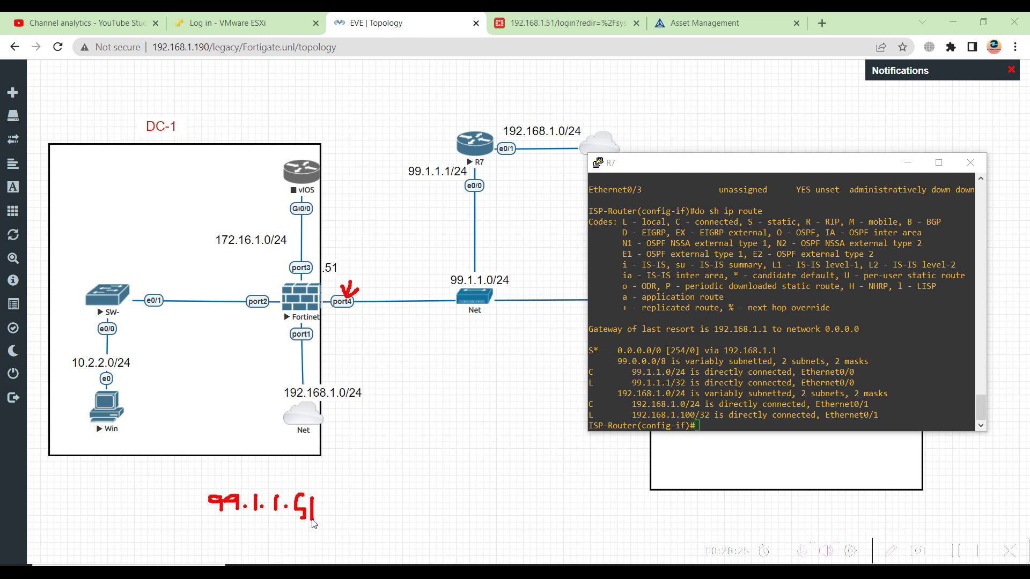
drag(268, 459, 259, 481)
drag(364, 450, 374, 547)
mouse_move(424, 457)
mouse_down()
mouse_move(430, 523)
mouse_move(424, 507)
mouse_move(457, 512)
mouse_move(466, 531)
mouse_move(473, 516)
mouse_move(503, 506)
mouse_move(509, 524)
mouse_move(537, 513)
mouse_move(536, 528)
mouse_move(539, 507)
mouse_up()
click(428, 503)
click(446, 513)
click(515, 516)
click(485, 525)
click(367, 288)
mouse_move(368, 285)
mouse_down()
mouse_move(414, 277)
mouse_move(464, 184)
mouse_up()
click(459, 202)
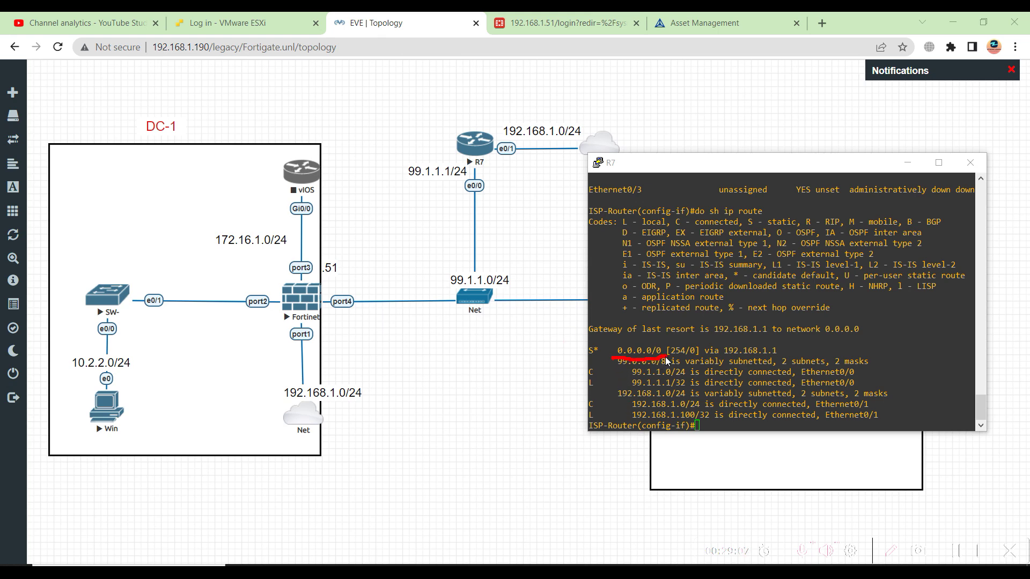
drag(708, 355, 785, 358)
click(553, 141)
mouse_move(621, 96)
mouse_down()
mouse_move(624, 110)
mouse_move(643, 97)
mouse_move(651, 115)
mouse_move(699, 115)
mouse_move(701, 106)
mouse_move(710, 119)
mouse_move(730, 110)
mouse_move(730, 119)
mouse_up()
click(705, 113)
click(720, 116)
mouse_move(645, 88)
mouse_down()
mouse_move(643, 111)
mouse_move(666, 98)
mouse_move(667, 111)
mouse_move(697, 111)
mouse_move(712, 98)
mouse_move(712, 115)
mouse_move(752, 100)
mouse_move(752, 112)
mouse_move(781, 114)
mouse_move(776, 96)
mouse_up()
click(700, 108)
click(725, 84)
click(743, 109)
click(776, 106)
click(778, 90)
click(771, 107)
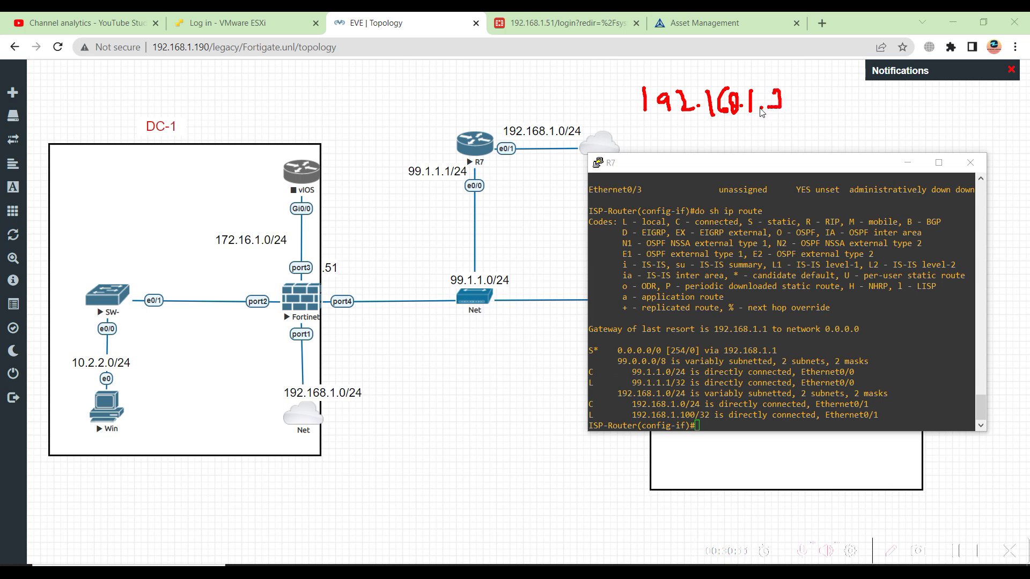
mouse_move(751, 93)
mouse_down()
mouse_move(751, 112)
mouse_move(767, 110)
mouse_up()
drag(625, 378, 682, 376)
mouse_move(644, 123)
mouse_down()
mouse_move(798, 131)
mouse_move(737, 61)
mouse_move(636, 85)
mouse_move(645, 132)
mouse_move(653, 127)
mouse_up()
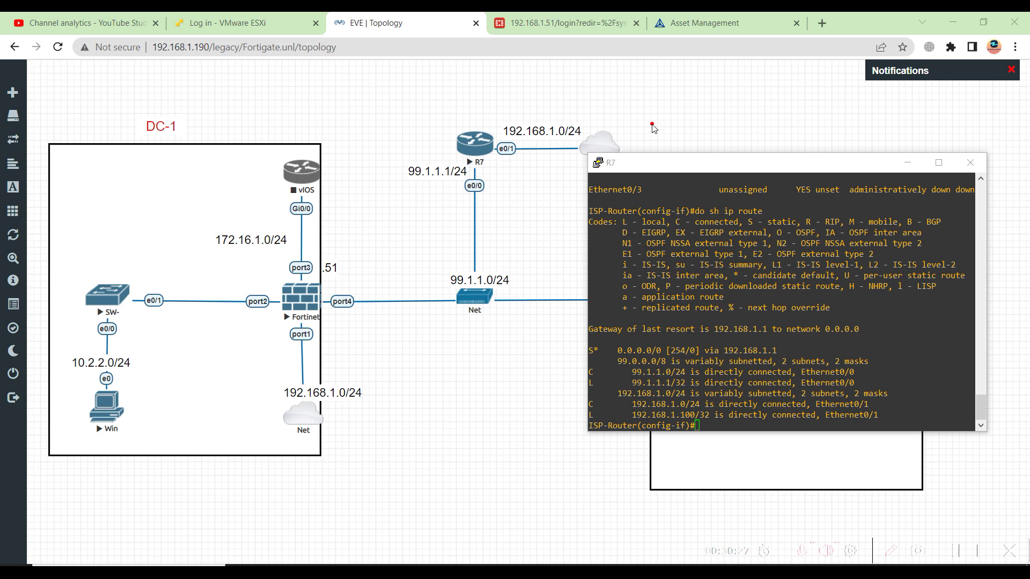
mouse_move(344, 286)
mouse_down()
mouse_move(397, 276)
mouse_move(444, 203)
mouse_move(449, 176)
mouse_move(442, 185)
mouse_move(462, 191)
mouse_up()
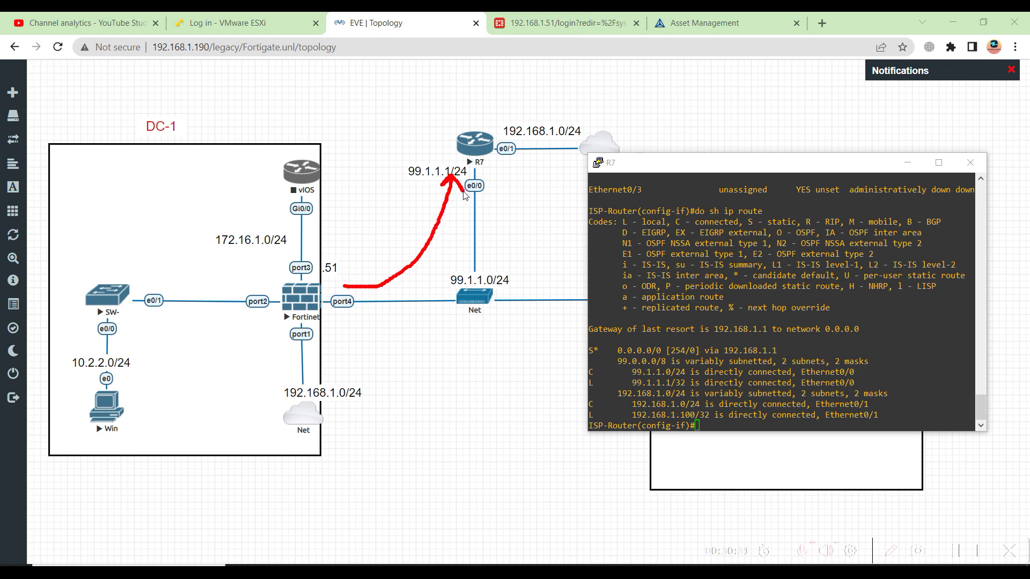
mouse_move(482, 117)
mouse_down()
mouse_move(502, 132)
mouse_move(507, 181)
mouse_move(534, 179)
mouse_move(530, 171)
mouse_up()
click(500, 164)
click(499, 176)
click(527, 160)
mouse_move(686, 99)
mouse_down()
mouse_move(687, 118)
mouse_move(705, 106)
mouse_move(701, 123)
mouse_move(713, 113)
mouse_move(770, 119)
mouse_move(777, 107)
mouse_move(772, 116)
mouse_move(816, 124)
mouse_up()
click(697, 108)
click(730, 113)
click(781, 115)
click(808, 104)
click(804, 119)
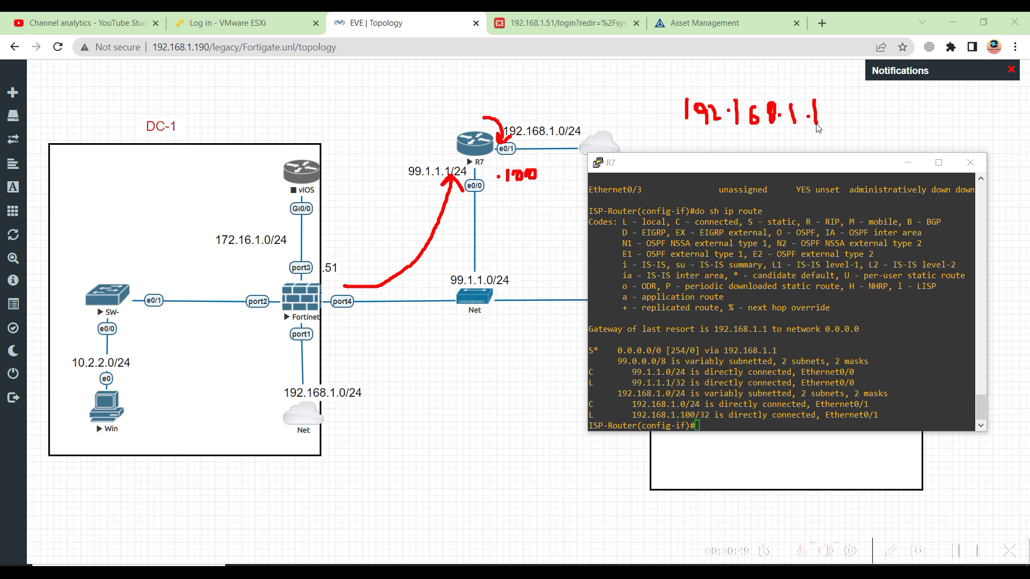
drag(503, 189, 572, 190)
mouse_move(751, 77)
mouse_down()
mouse_move(716, 71)
mouse_move(566, 103)
mouse_move(601, 106)
mouse_up()
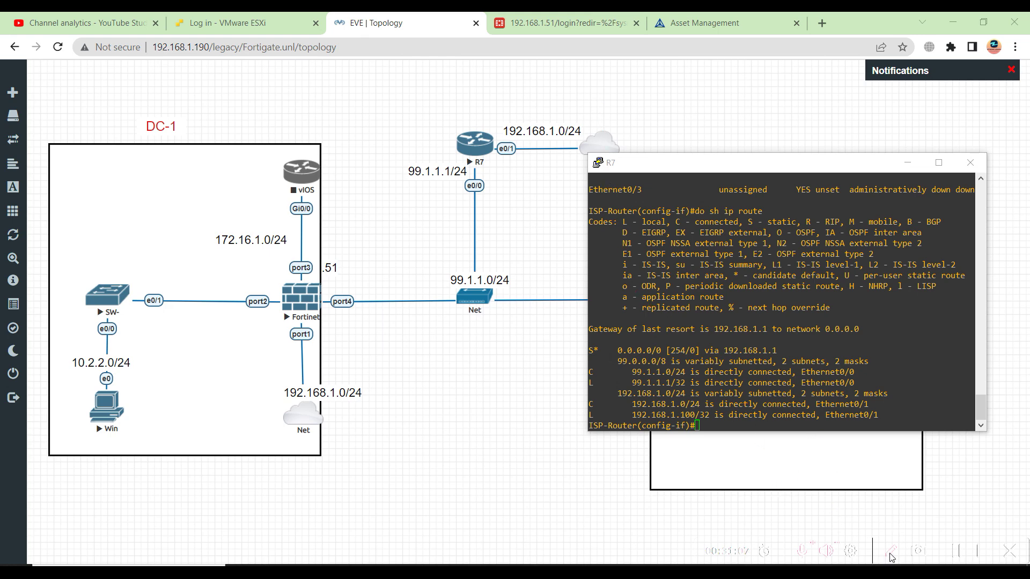
Focus R7's console, which shows the default route via 192.168.1.1
click(706, 410)
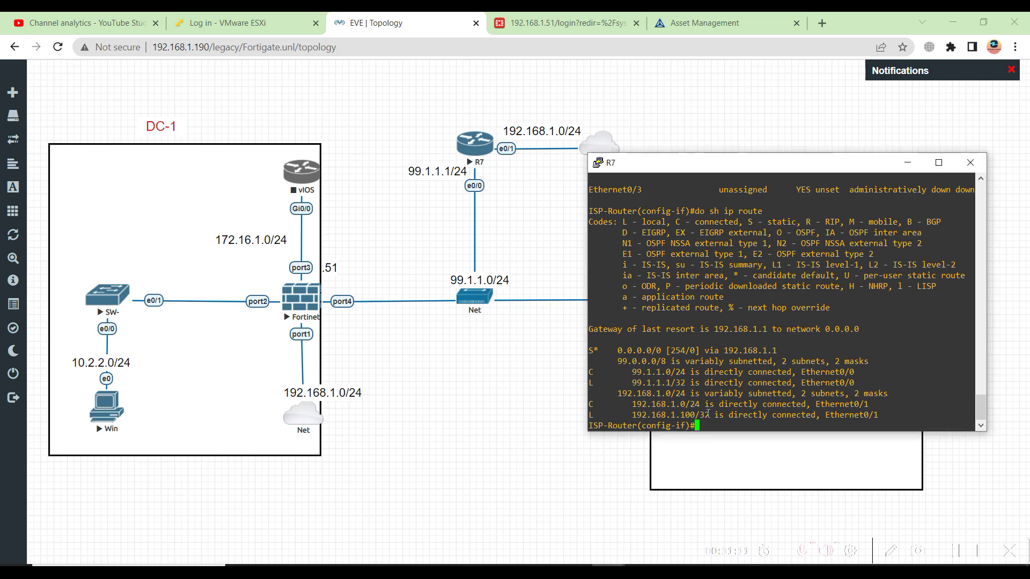
Mark Ethernet0/0 as the NAT inside interface with 'ip nat inside', enlarging R7's console
text(interface eth0/0)
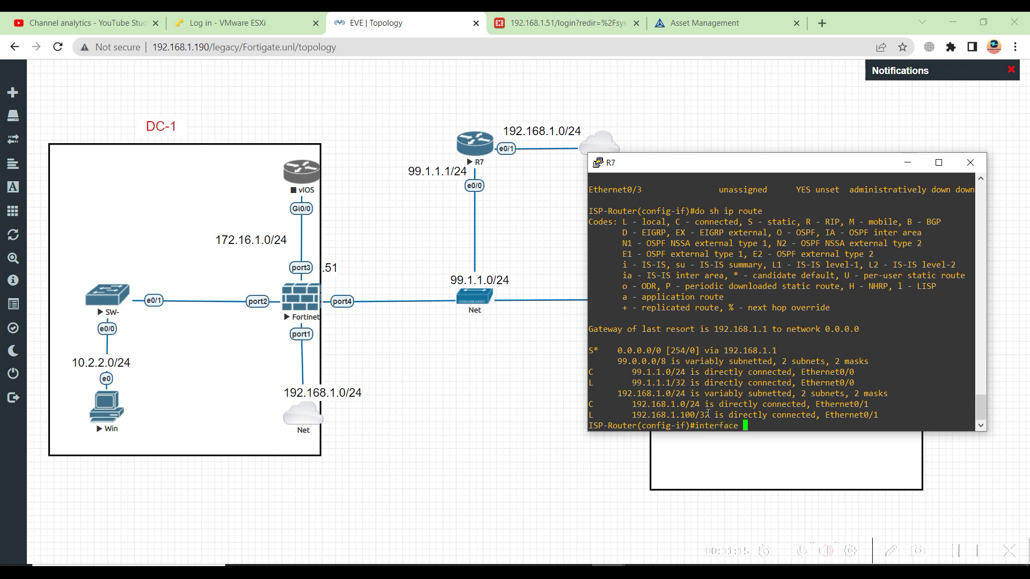
key(Return)
key(Return)
key(Return)
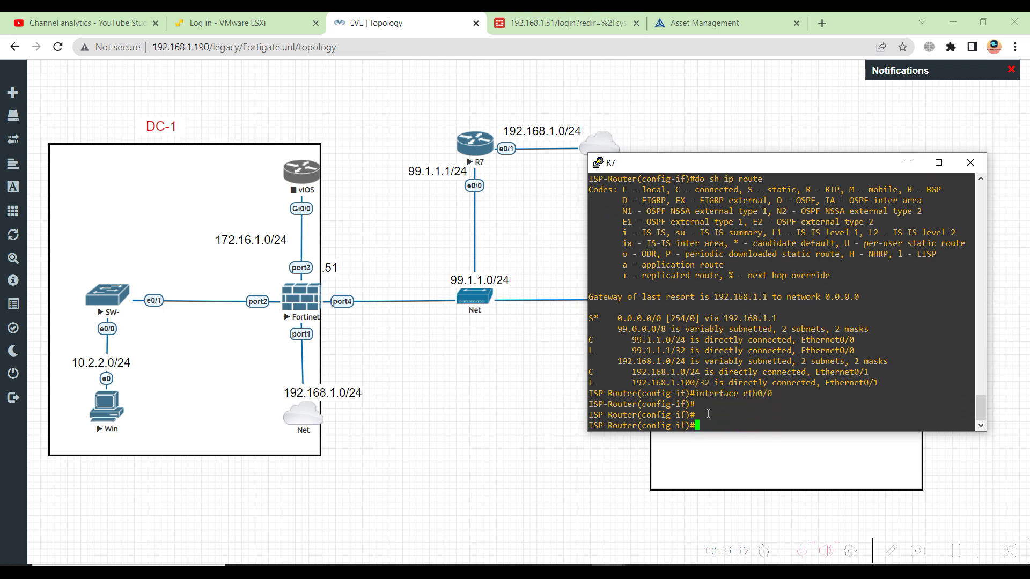
text(ip ne)
text(t)
key(Tab)
text(insi)
key(Tab)
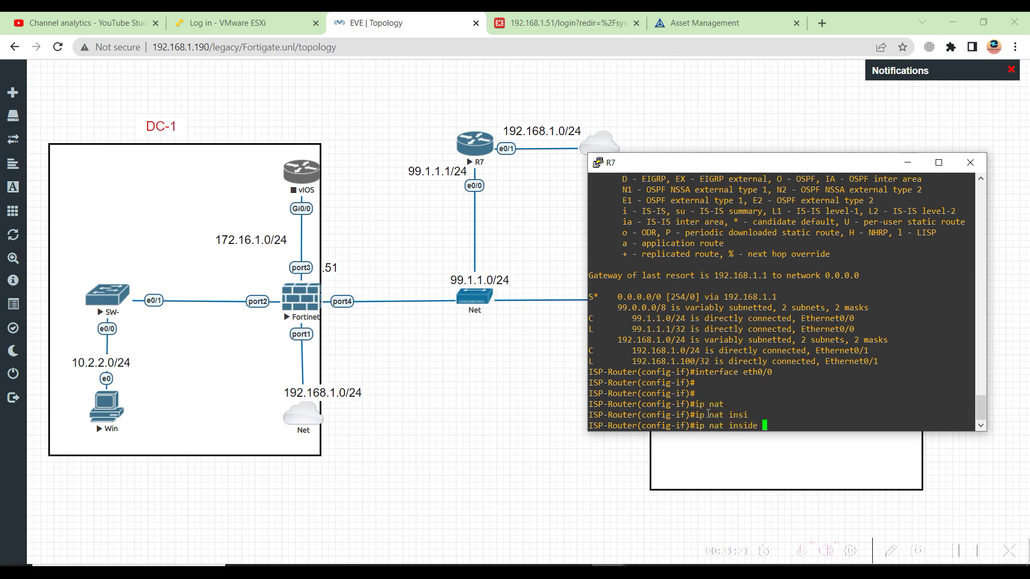
key(Return)
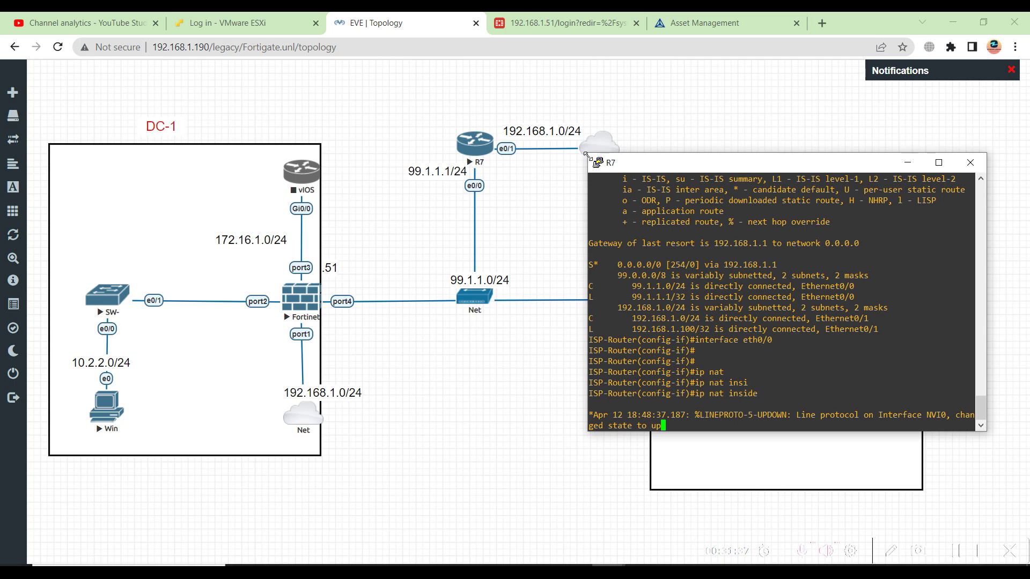
drag(588, 154, 569, 122)
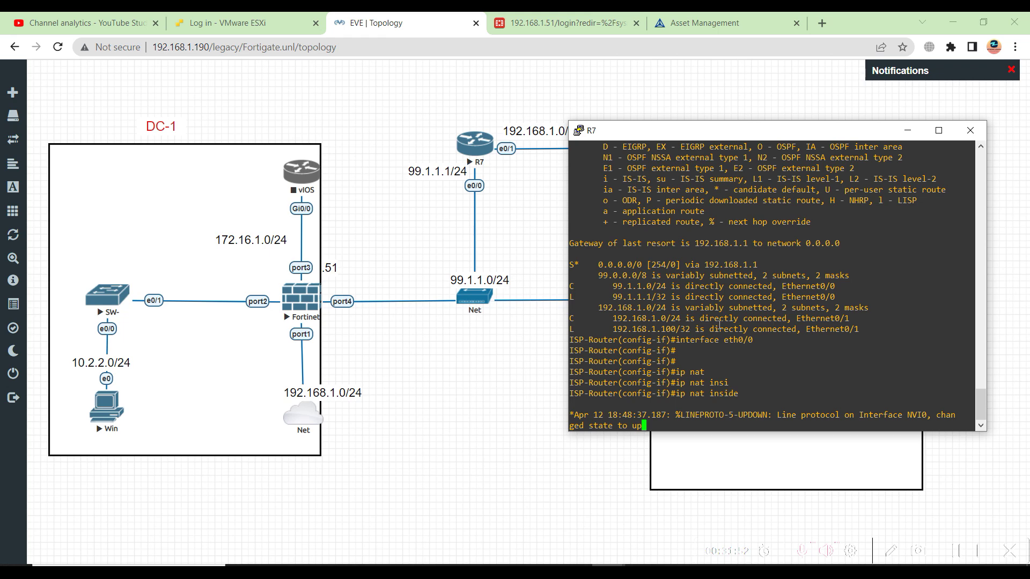
text(interface eth0/0)
key(Return)
key(Return)
key(Return)
key(Return)
key(Return)
key(Return)
key(Return)
key(Return)
key(Return)
key(Return)
key(Return)
key(Return)
key(Return)
key(Return)
key(Return)
key(Return)
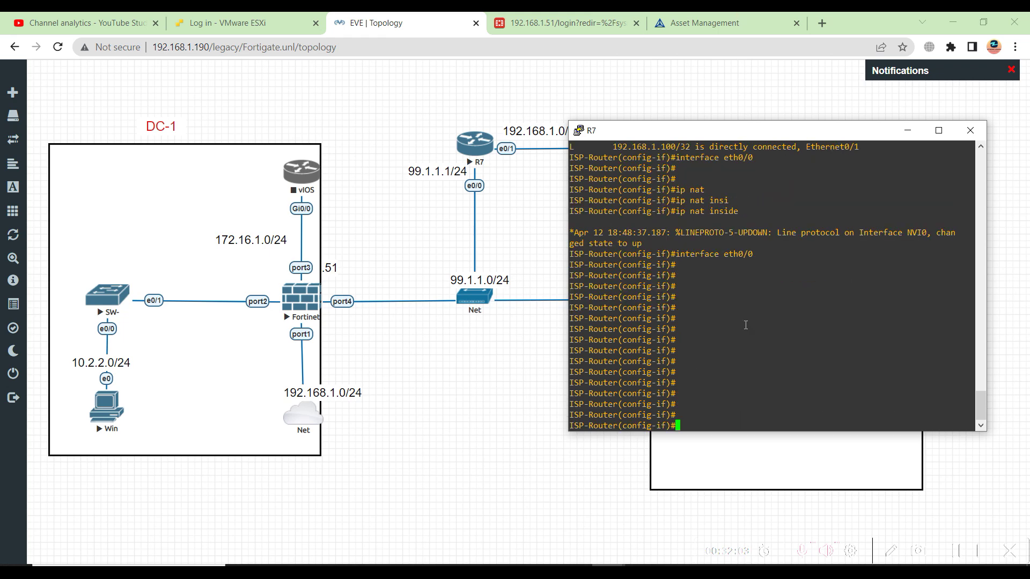
Switch to interface Ethernet0/1, fixing a typo, and mark it 'ip nat outside'
text(inter)
key(Tab)
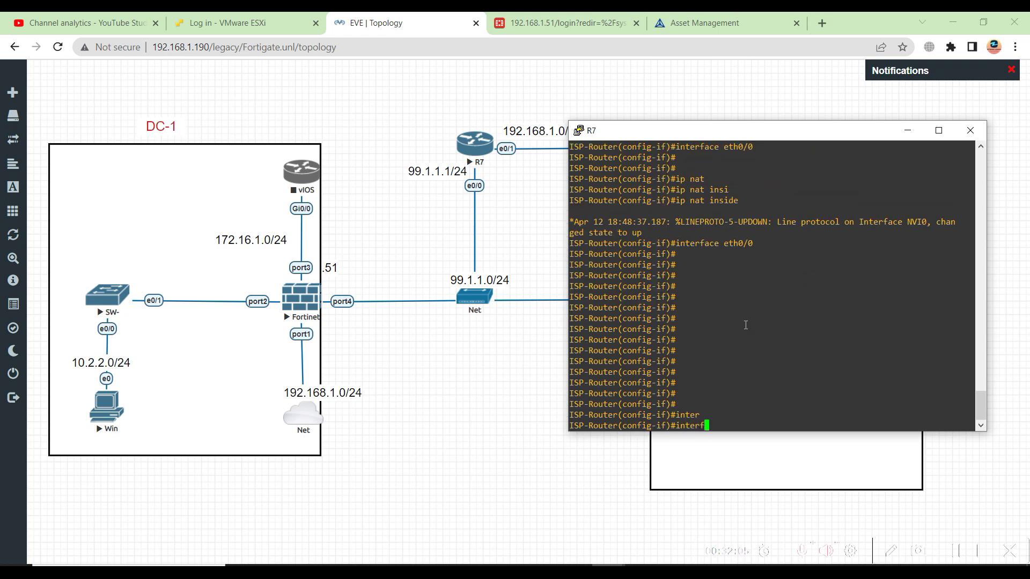
text(f)
key(Tab)
text(ace eth )
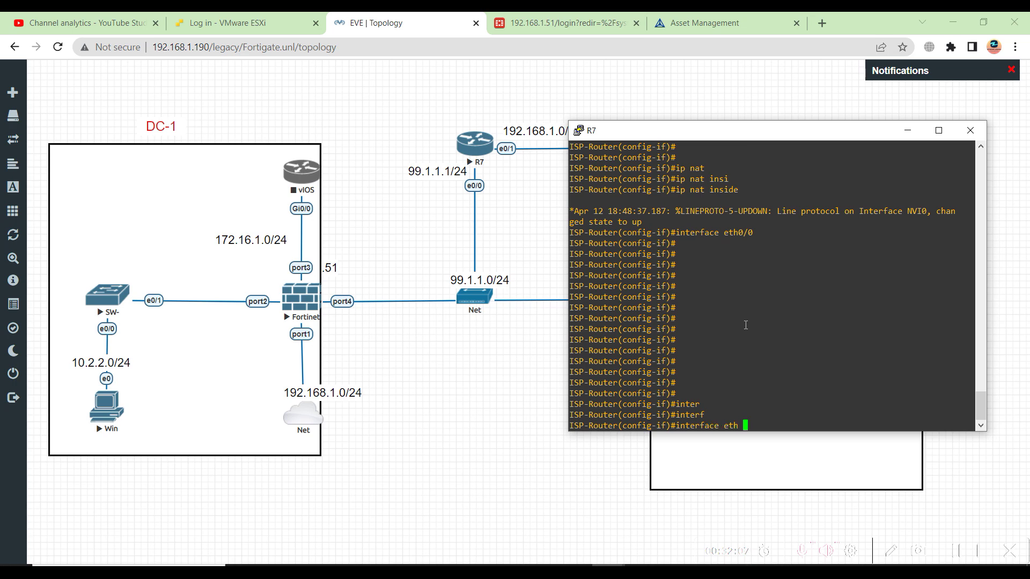
text(0/.1)
key(Return)
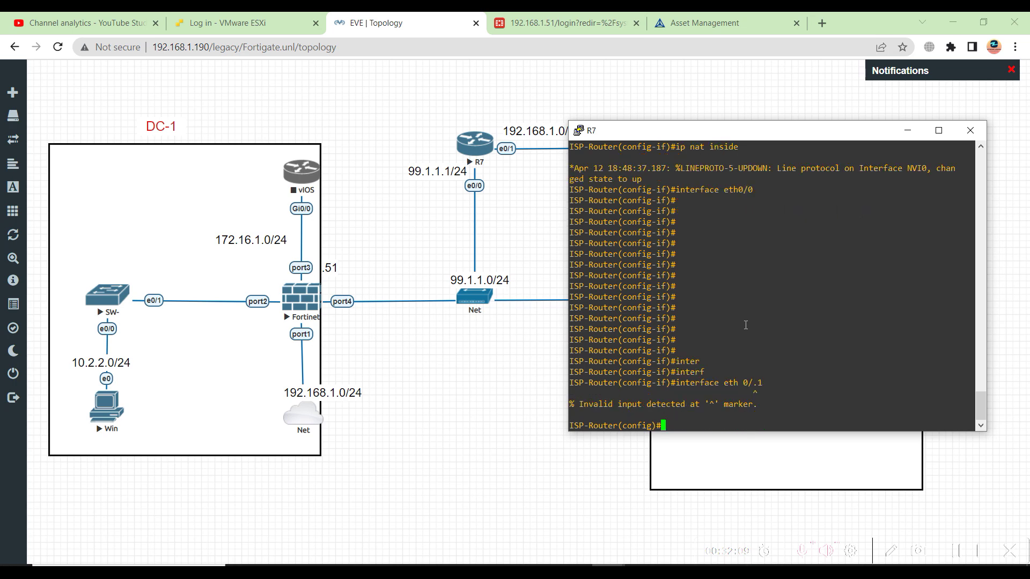
key(Up)
key(Left)
key(BackSpace)
key(Return)
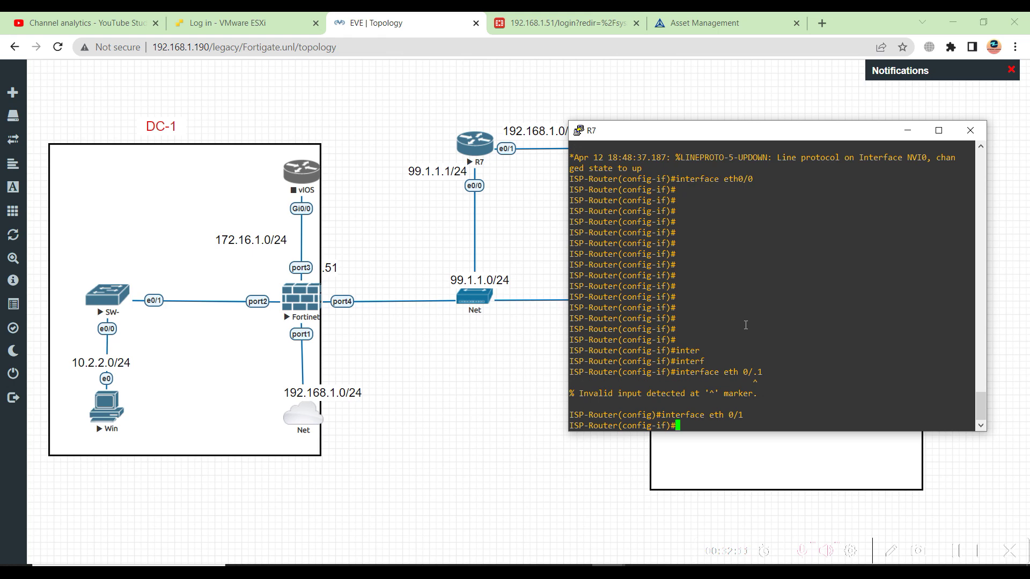
key(Return)
key(Return)
text(ip nat out)
key(Tab)
key(Return)
key(Return)
key(Return)
key(Return)
Exit to global configuration and begin typing an ip access command
text(exit)
key(Return)
key(Return)
key(Return)
key(Return)
key(Return)
text(ip acc)
key(Tab)
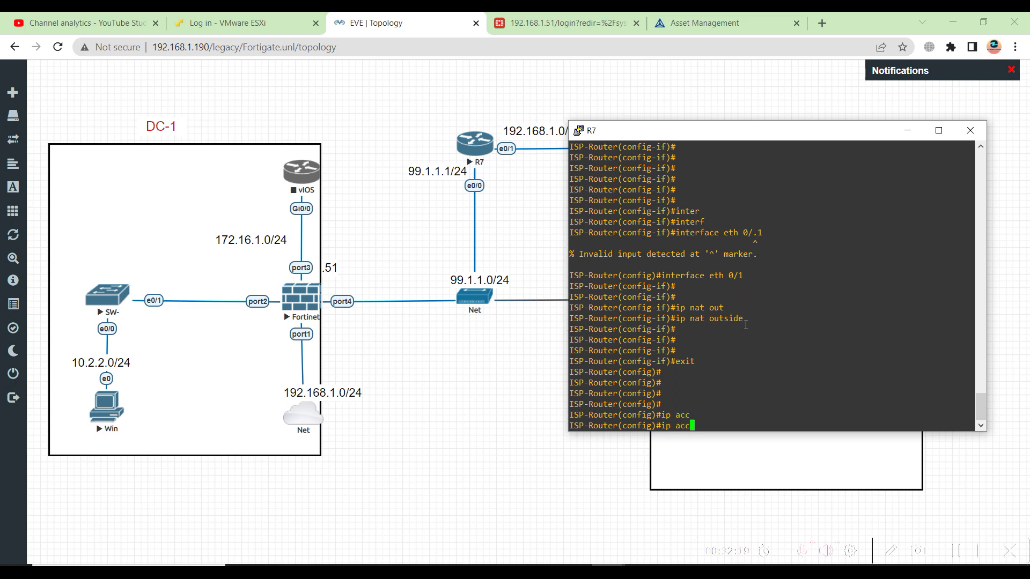
Enter 'access-list 10 permit 99.1.1.0 0.0.0.255', using ? help along the way
key(BackSpace)
key(BackSpace)
key(BackSpace)
key(BackSpace)
key(BackSpace)
key(BackSpace)
text(Acc)
key(Tab)
text(10 per)
key(Tab)
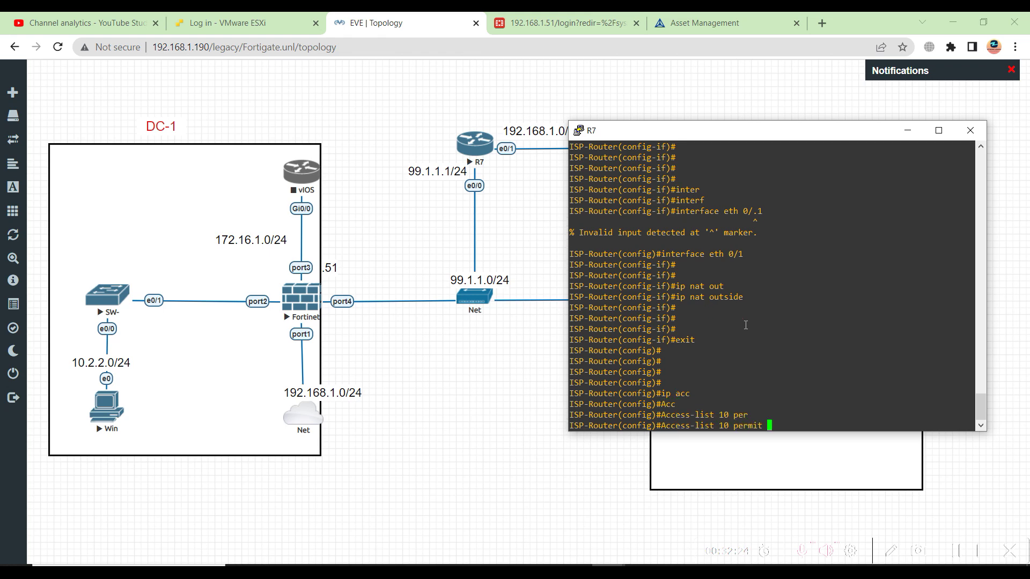
text(ip)
key(Tab)
key(BackSpace)
key(BackSpace)
text(?)
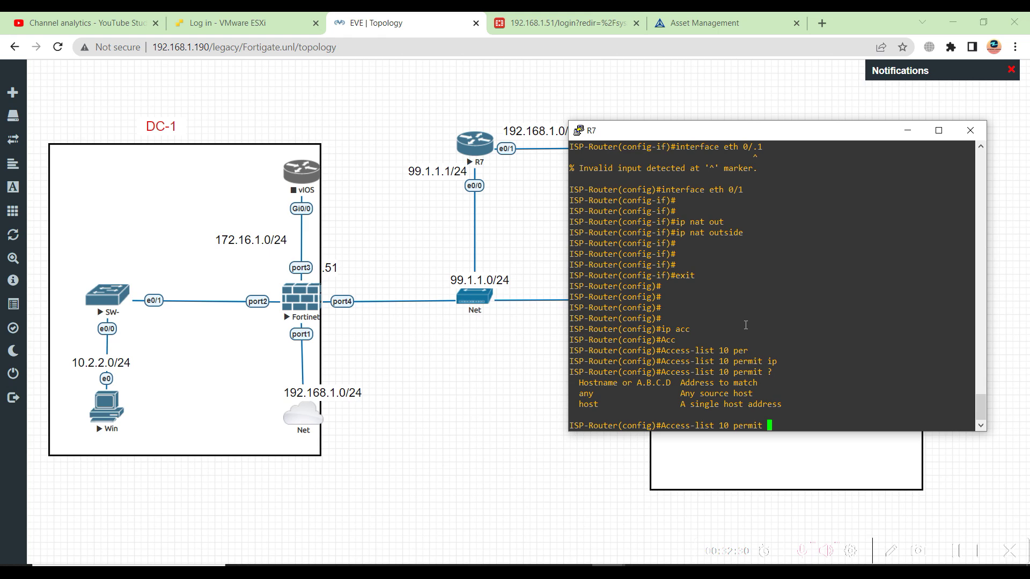
text(99.1.1.1)
key(BackSpace)
text(0 ?)
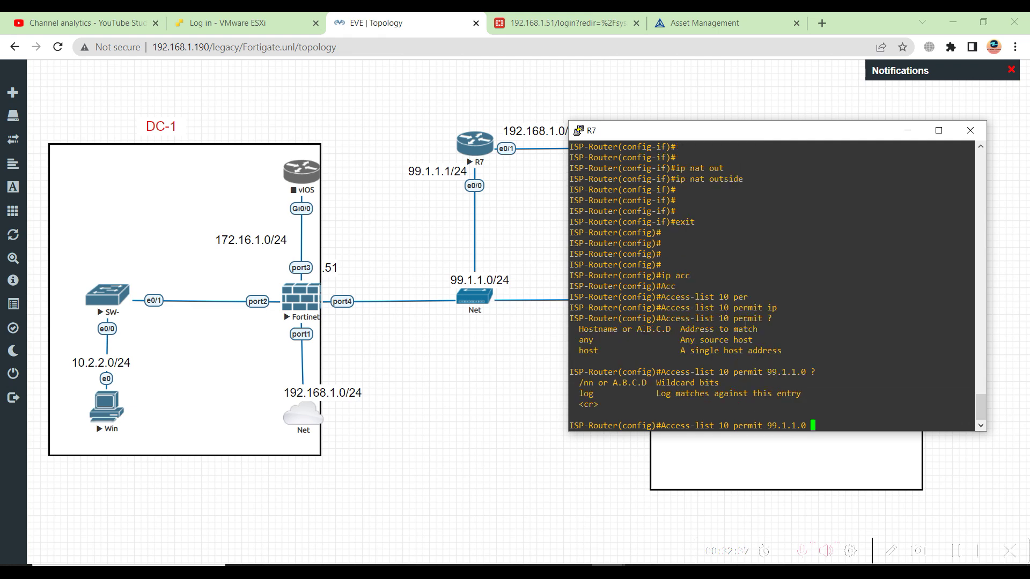
text(0.0.0.255 ?)
key(Return)
key(Return)
key(Return)
key(Return)
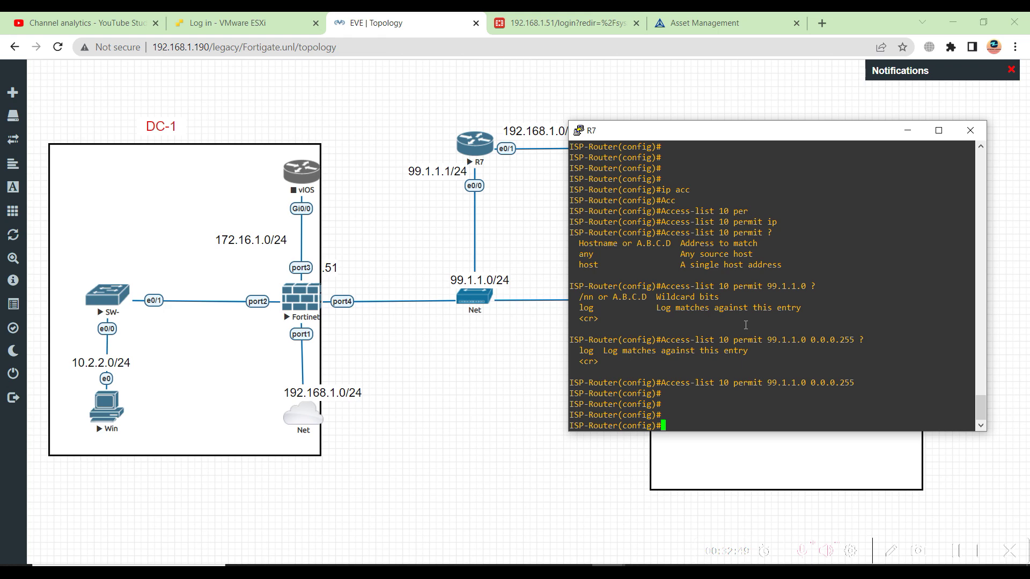
Begin the 'ip nat source list' command, using ? to find the list keyword
text(ip nat)
key(Tab)
text(sou)
key(Tab)
text(in)
key(Tab)
key(BackSpace)
key(BackSpace)
text(?)
text(li)
key(Tab)
text(9)
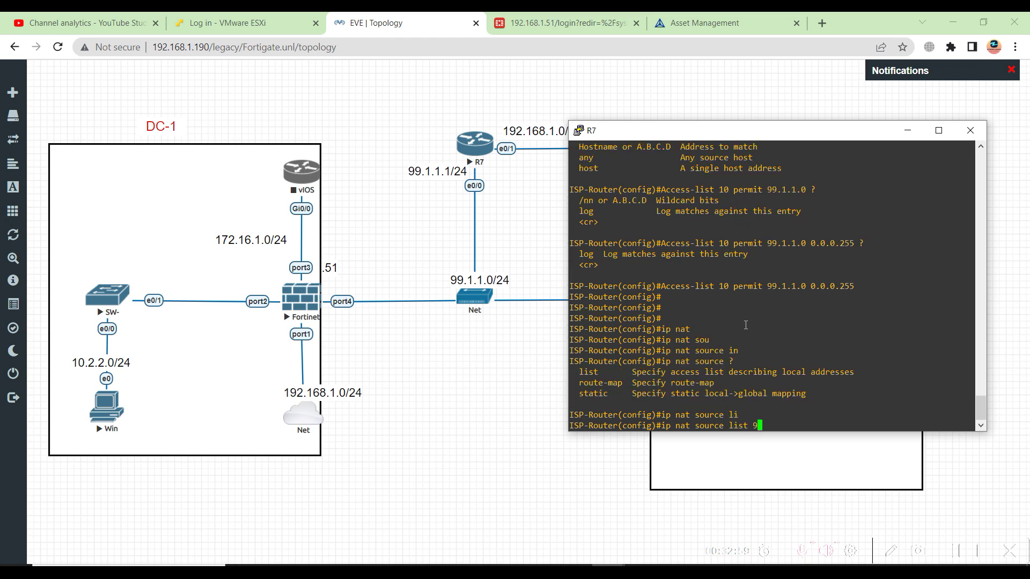
key(BackSpace)
Finish it as list 10 interface ethernet 0/1 overload and apply it
text(10 ?)
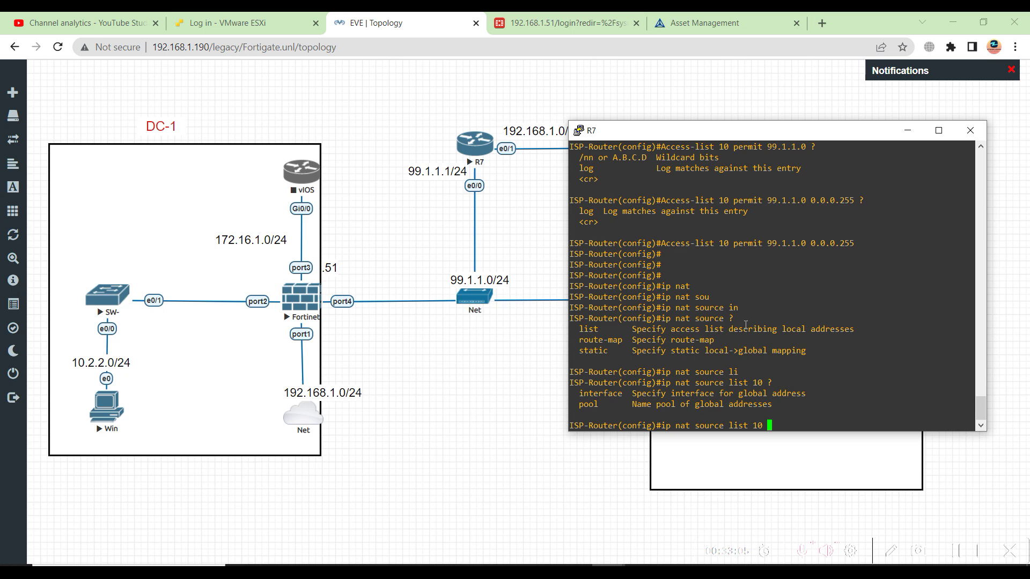
text(in)
key(Tab)
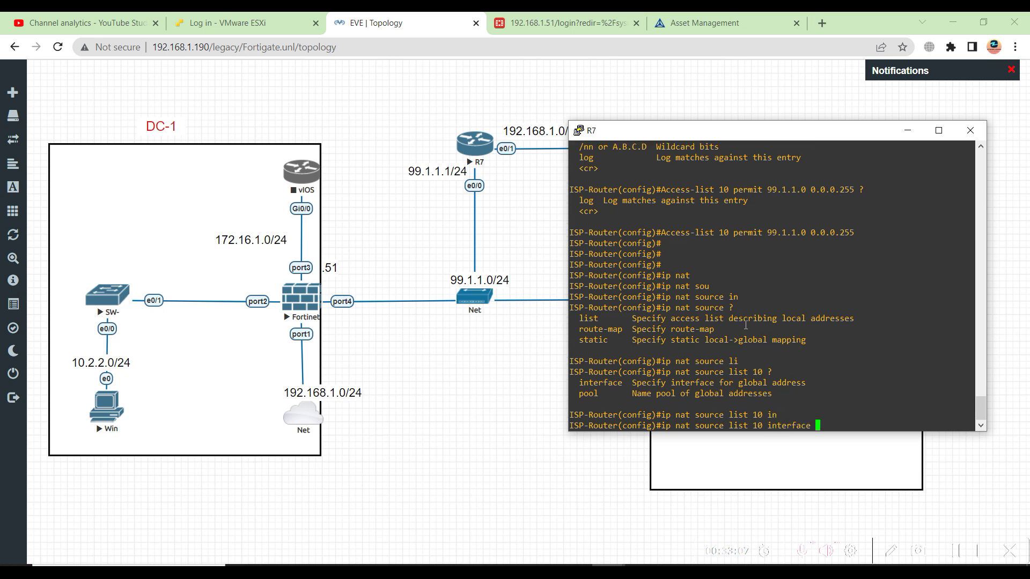
text(?)
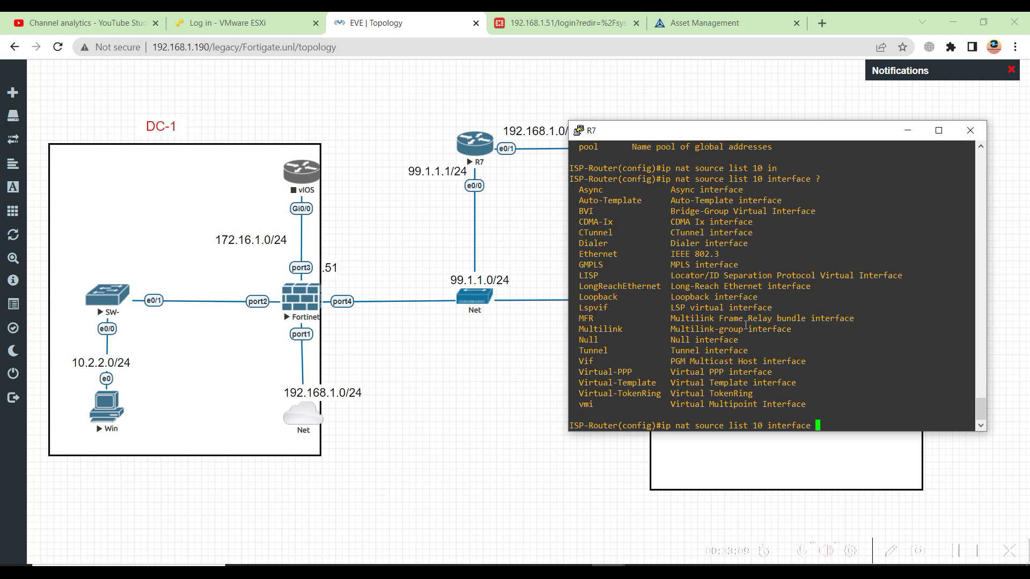
text(eth)
key(Tab)
text(0)
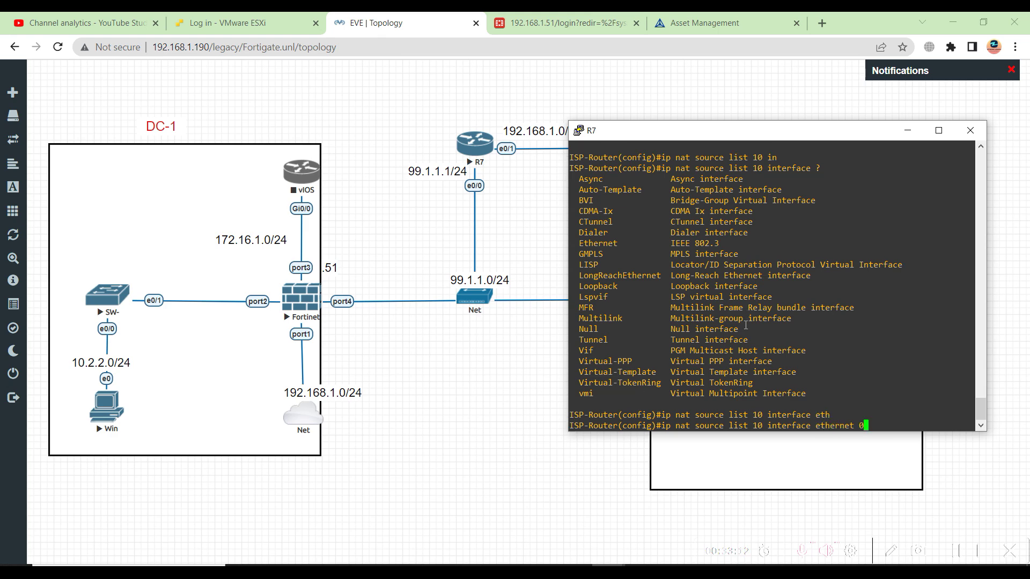
text(/1 ov)
key(Tab)
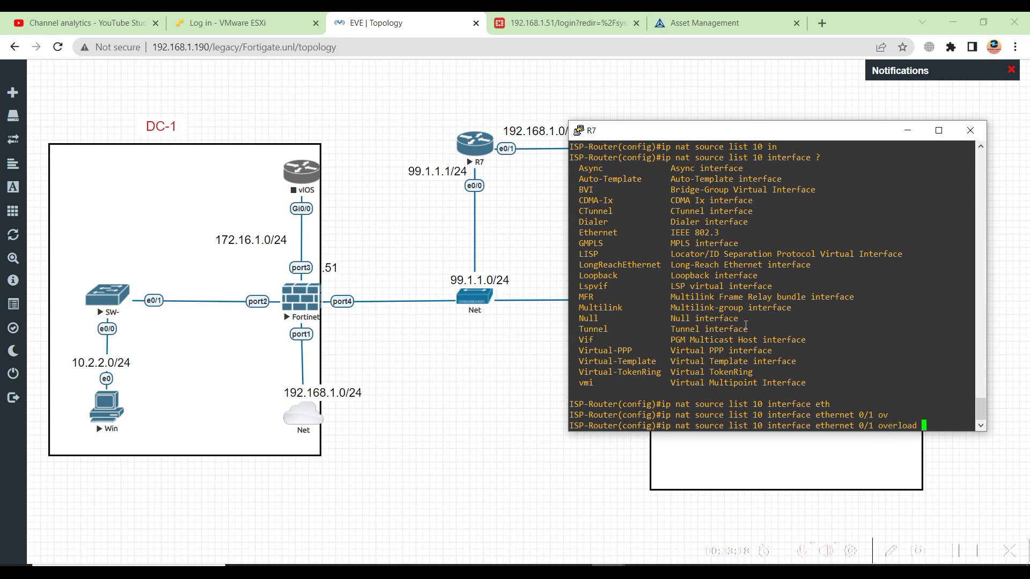
key(BackSpace)
key(Return)
key(Return)
key(Return)
key(Return)
key(Return)
key(Return)
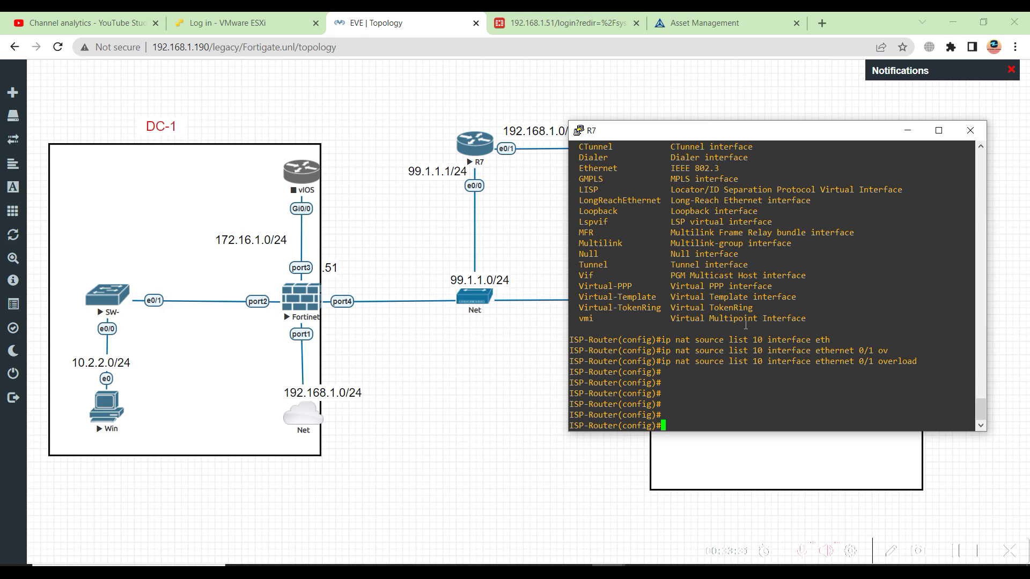
Leave configuration mode and display R7's NAT translations table
text(exit)
key(Return)
key(Return)
key(Return)
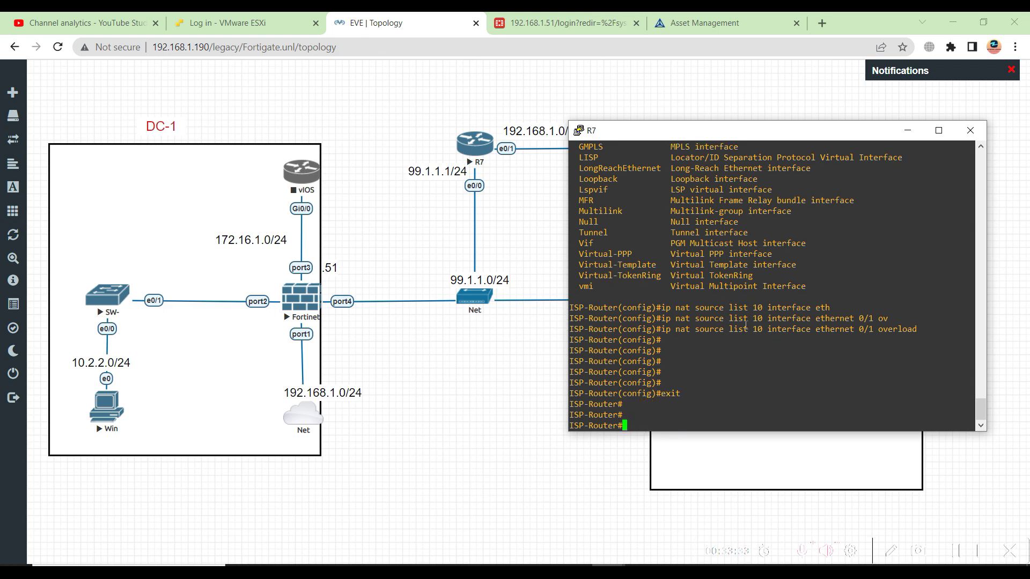
text(sh ip nat)
key(Tab)
text(tra)
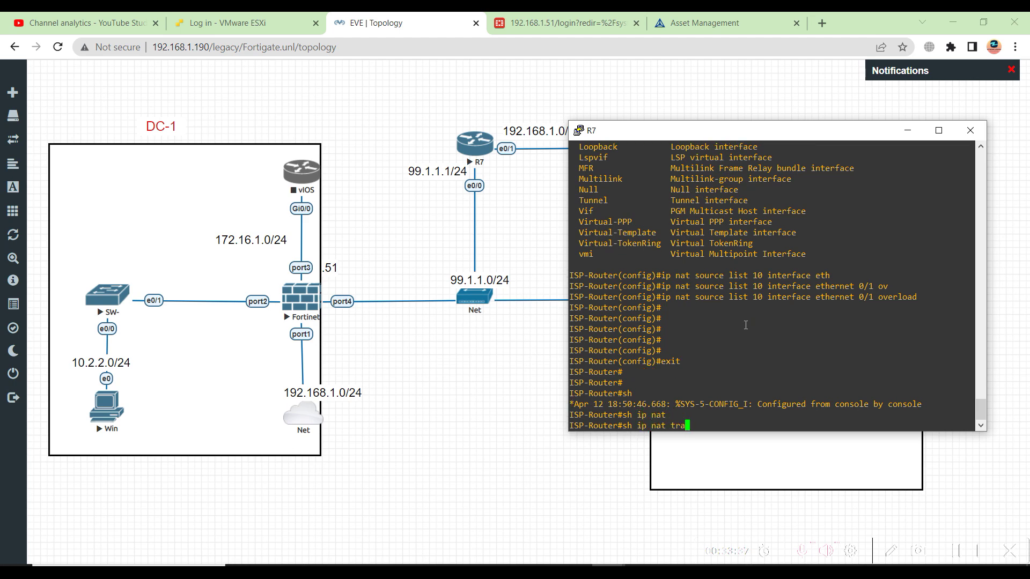
key(Tab)
key(Return)
text(\)
key(BackSpace)
key(Return)
key(Return)
key(Return)
key(Return)
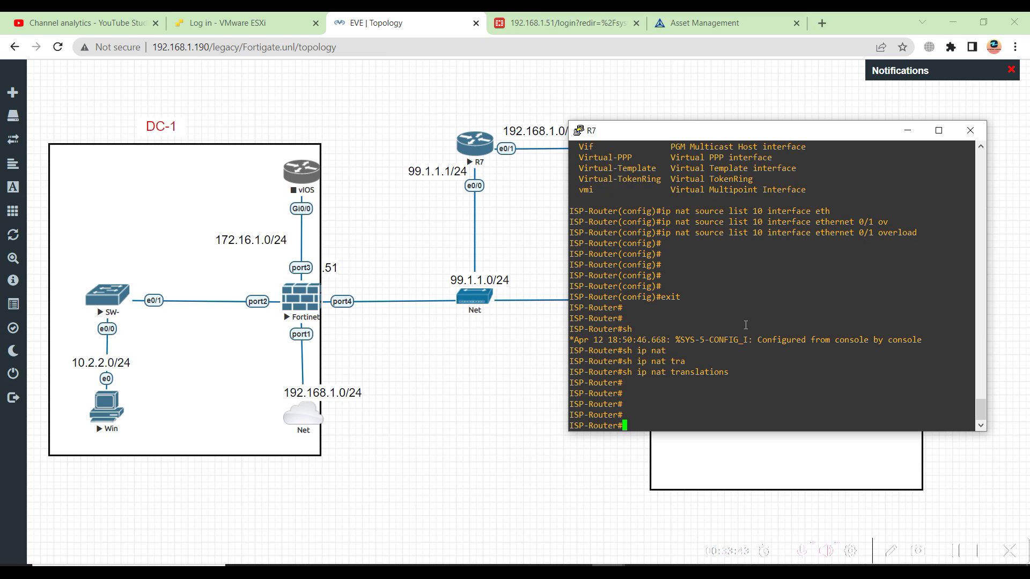
Ping 8.8.8.8 from R7, correcting a mistyped address
text(ng 8.8.88)
key(BackSpace)
text(.8)
key(Return)
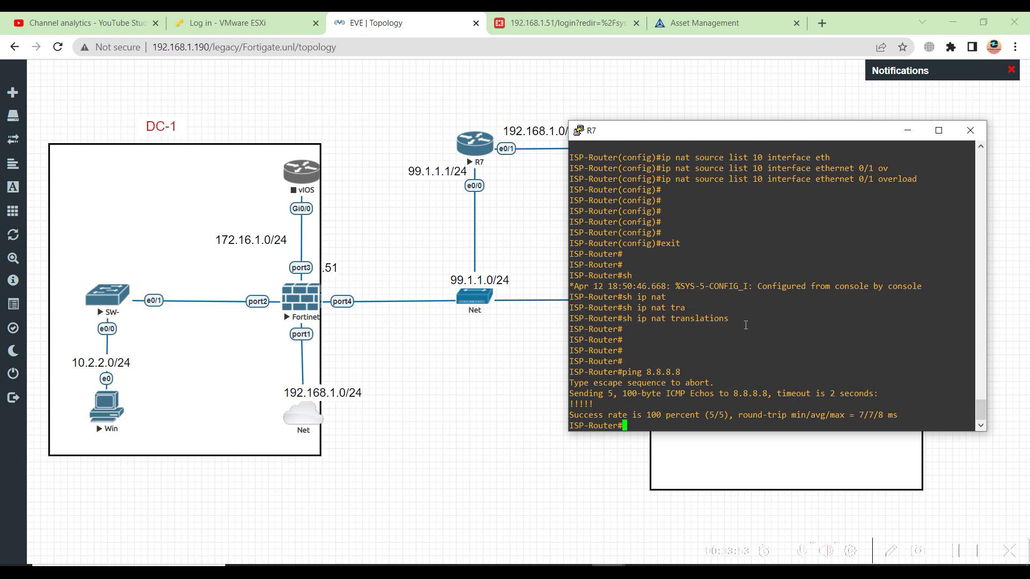
Ping 8.8.8.8 with source 99.1.1.1, getting 0 of 5 replies
key(Up)
text(/so)
key(Tab)
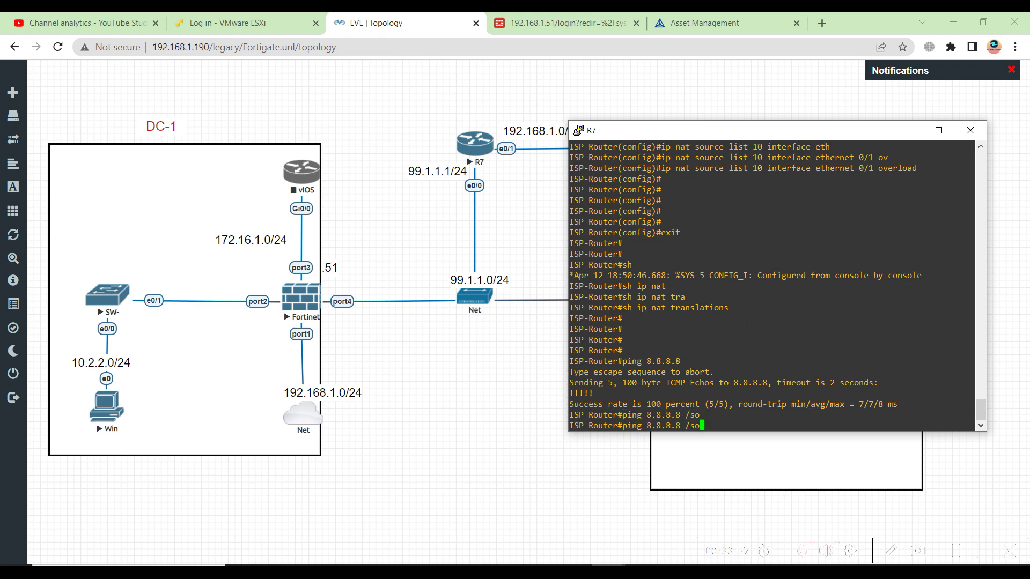
text(u)
key(Tab)
key(BackSpace)
key(BackSpace)
key(BackSpace)
key(BackSpace)
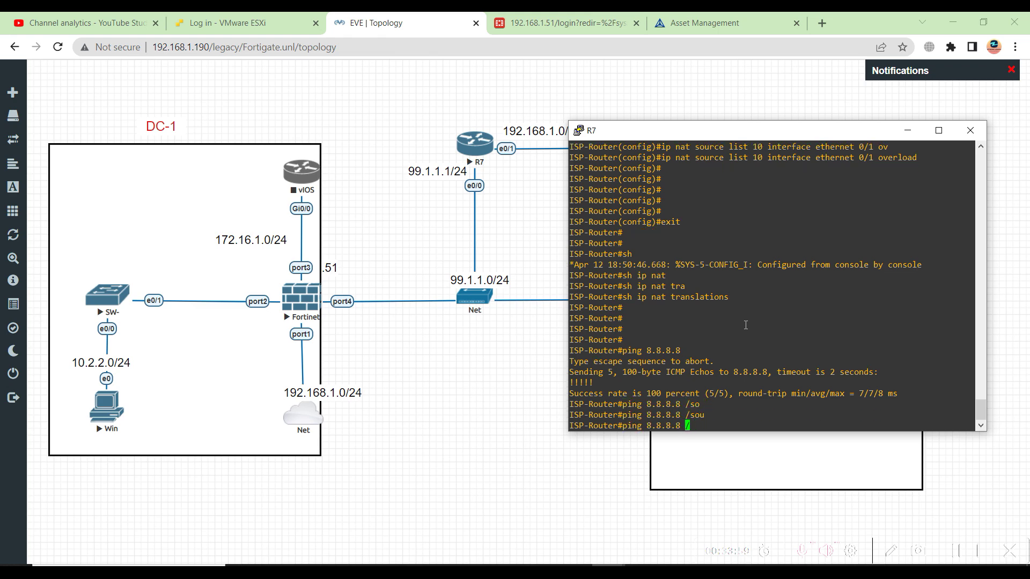
text(sou)
key(Tab)
text(in)
key(Tab)
key(BackSpace)
key(BackSpace)
text(?)
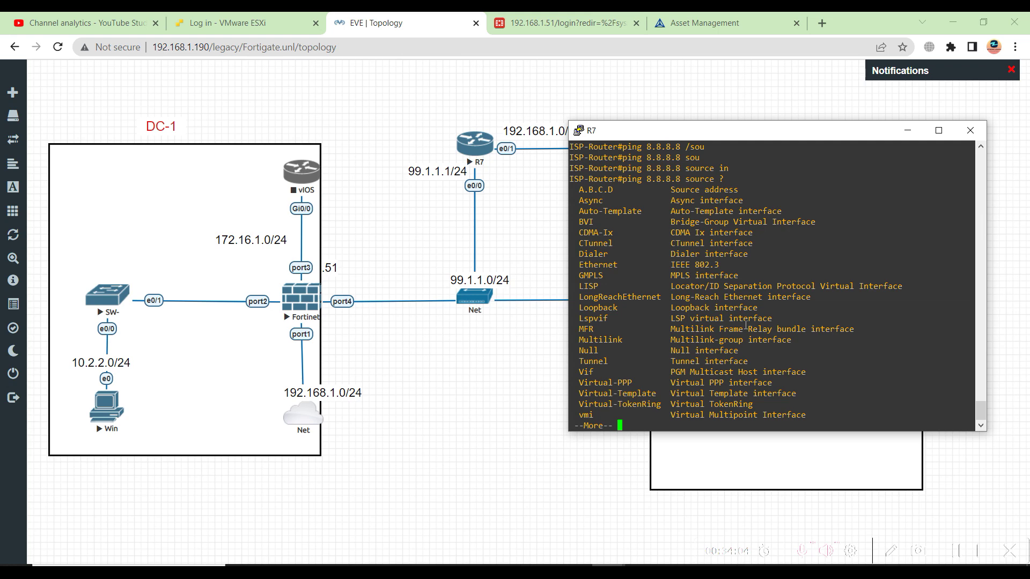
key(space)
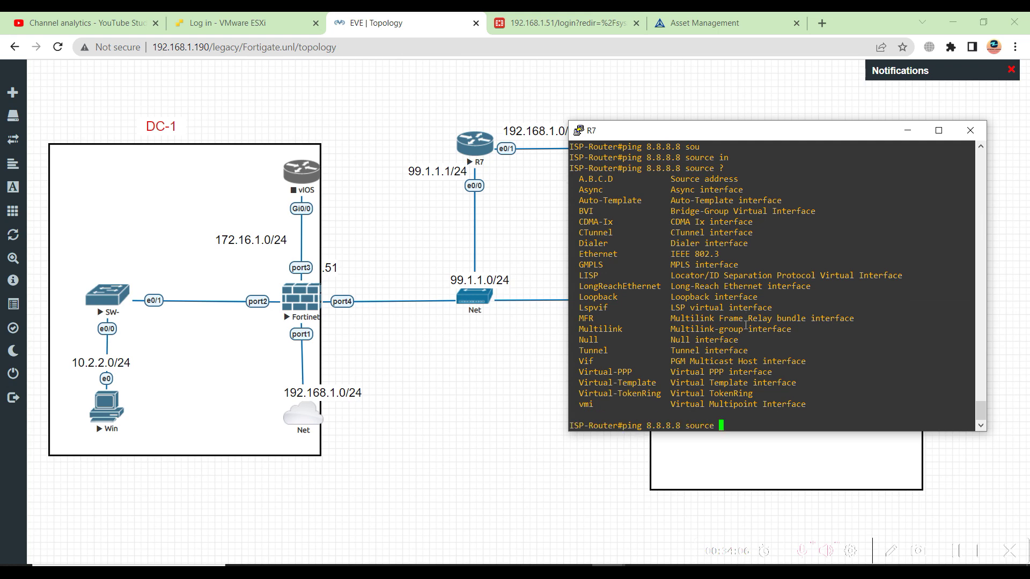
text(99.1.1.1)
key(Return)
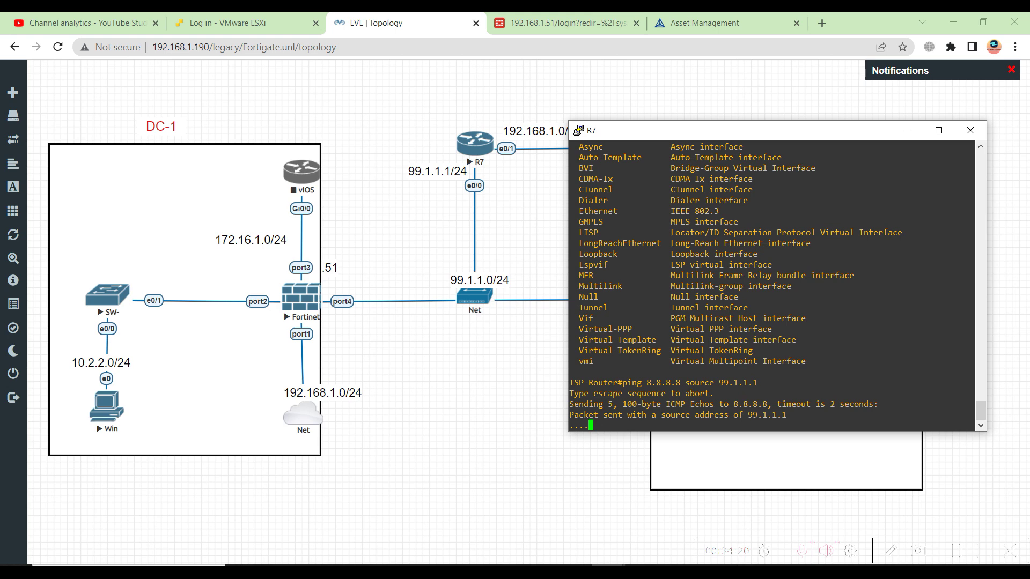
Show the NAT translations again, finding no entries
text(sh ip nat tra)
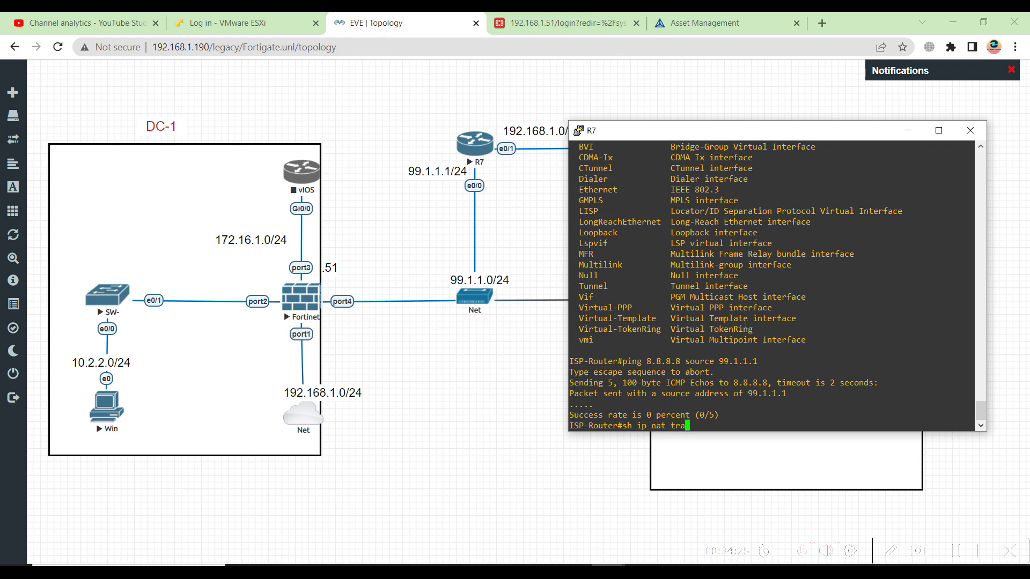
key(Tab)
key(Return)
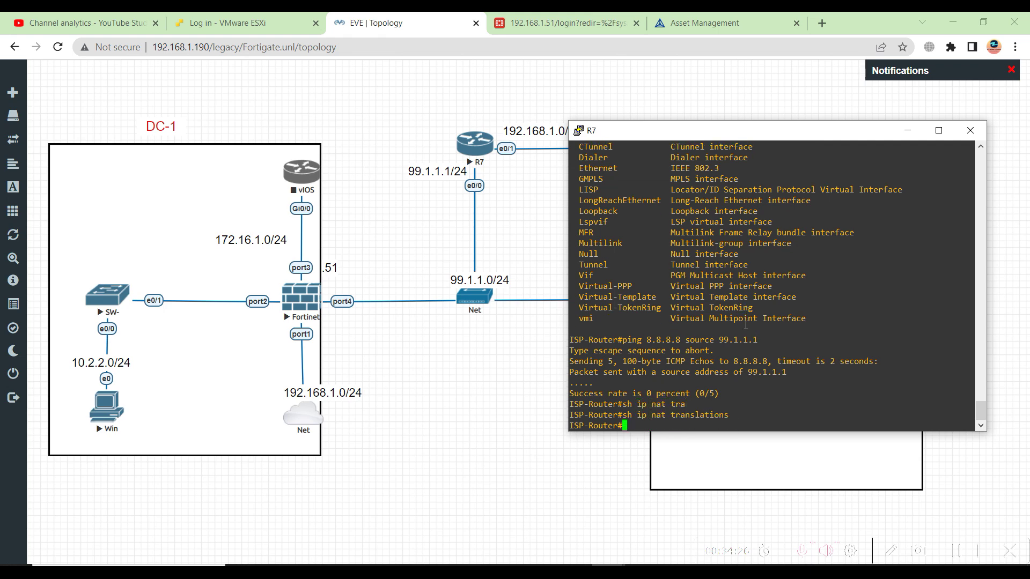
Show R7's NAT config and remove the existing Ethernet0/1 NAT overload statement
text(sh run | s nat)
key(Return)
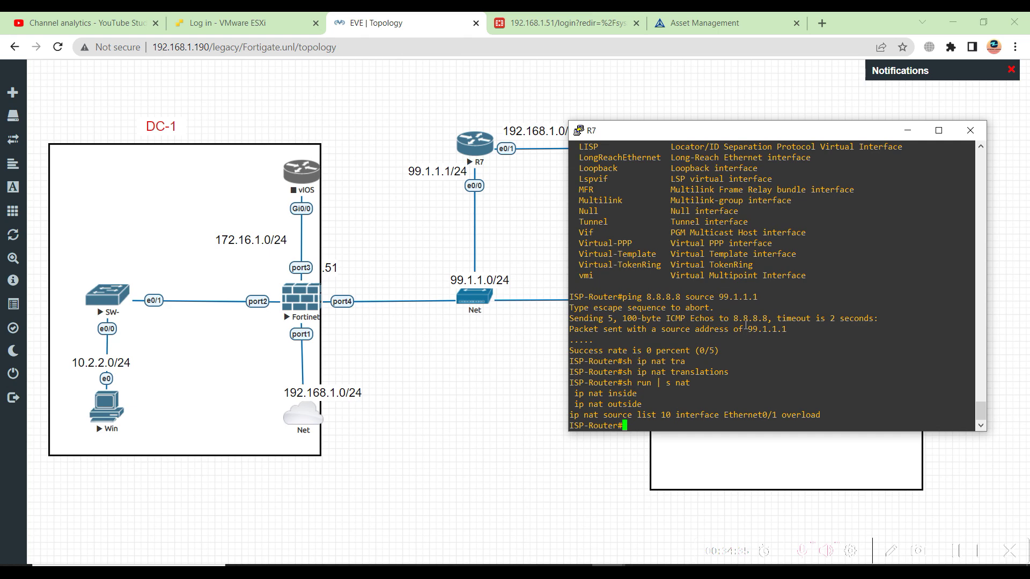
text(config t)
key(Return)
text(no)
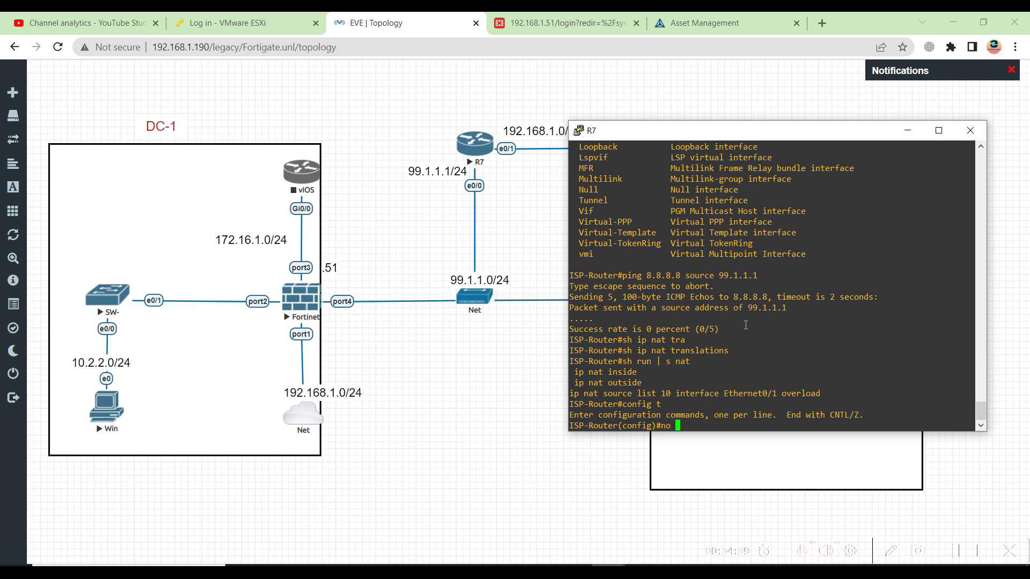
drag(814, 393, 568, 393)
right_click(596, 397)
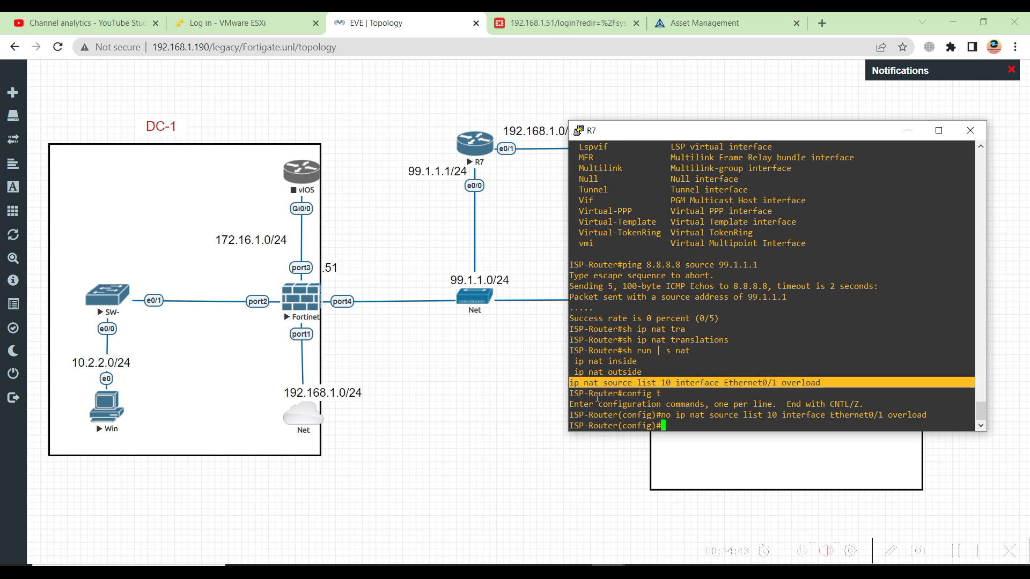
key(Return)
key(Return)
key(Return)
Add 'ip nat inside source list 10 interface ethernet 0/1 overload' on R7
text(ip nta)
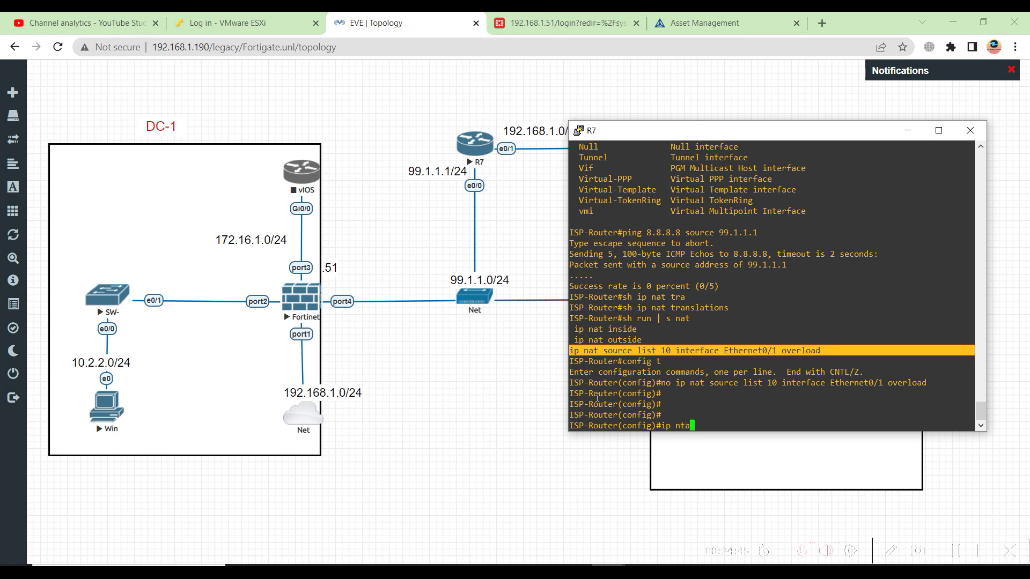
key(Return)
text(n)
key(Tab)
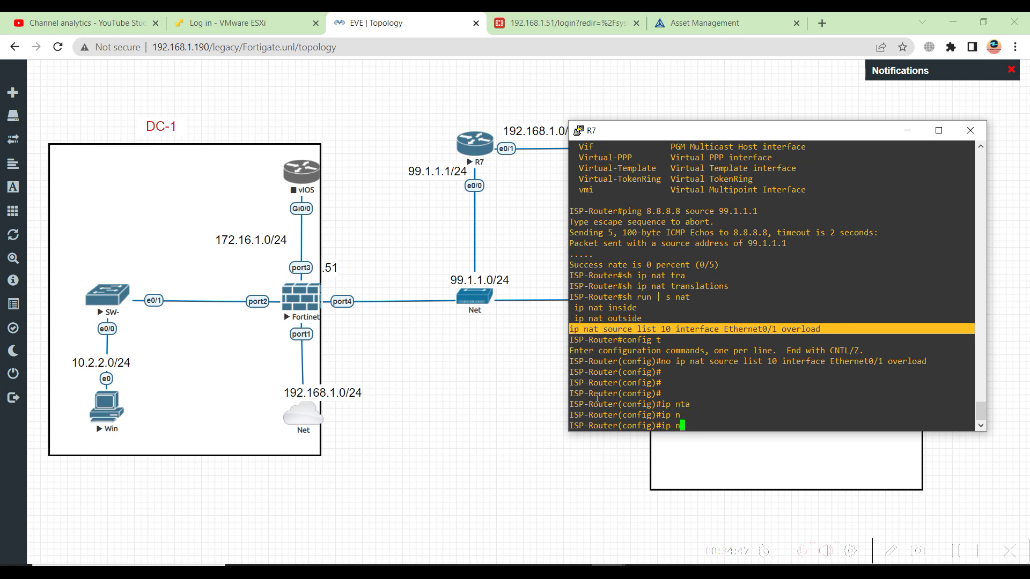
text(a)
key(Tab)
text(t)
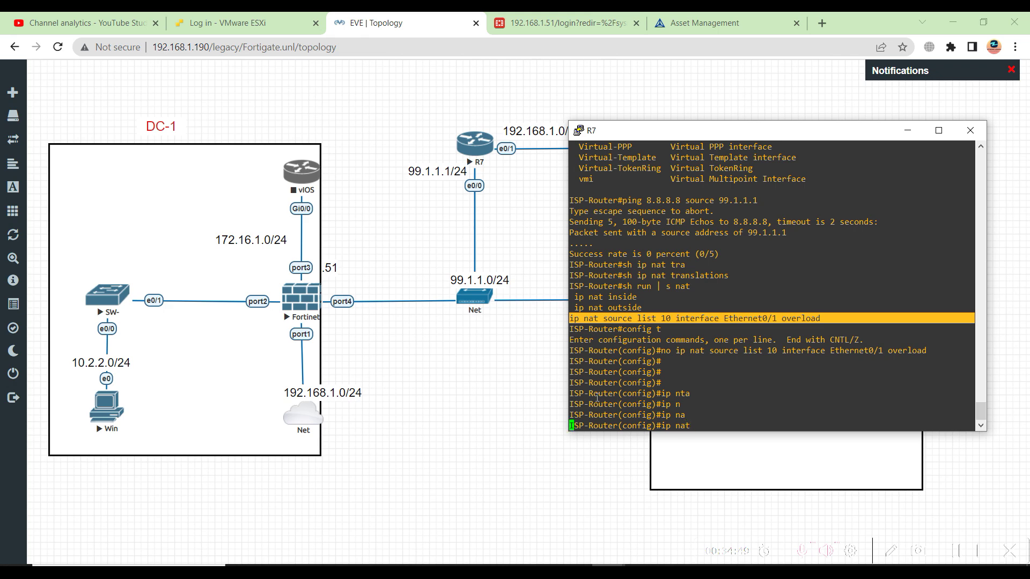
key(Tab)
text(?)
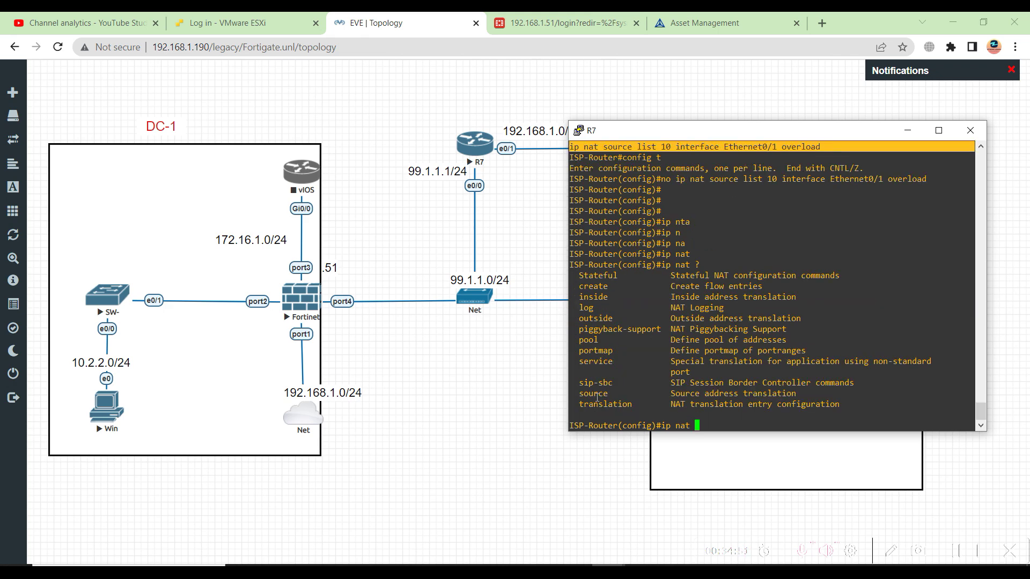
text(in)
key(Tab)
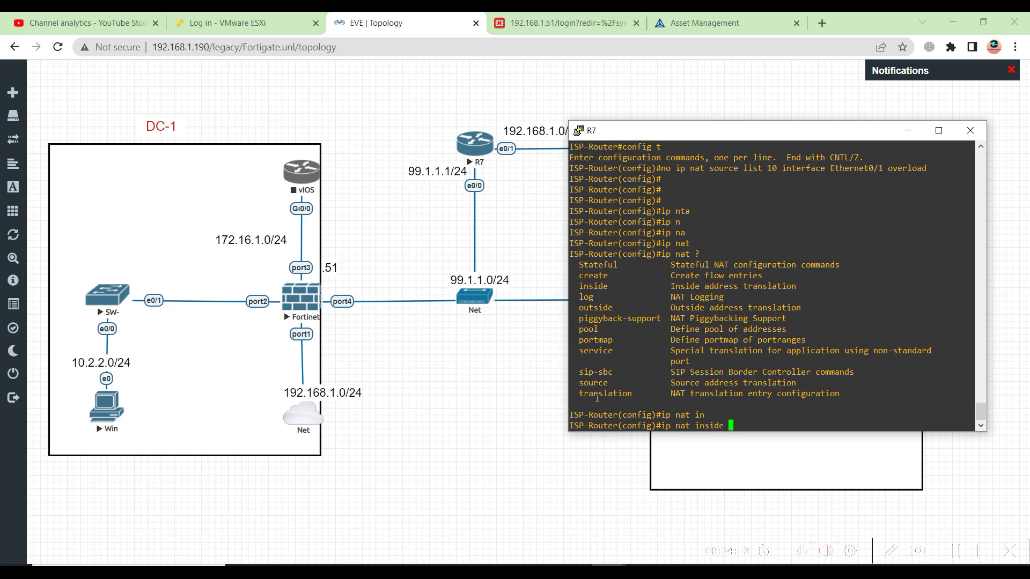
text(sou)
key(Tab)
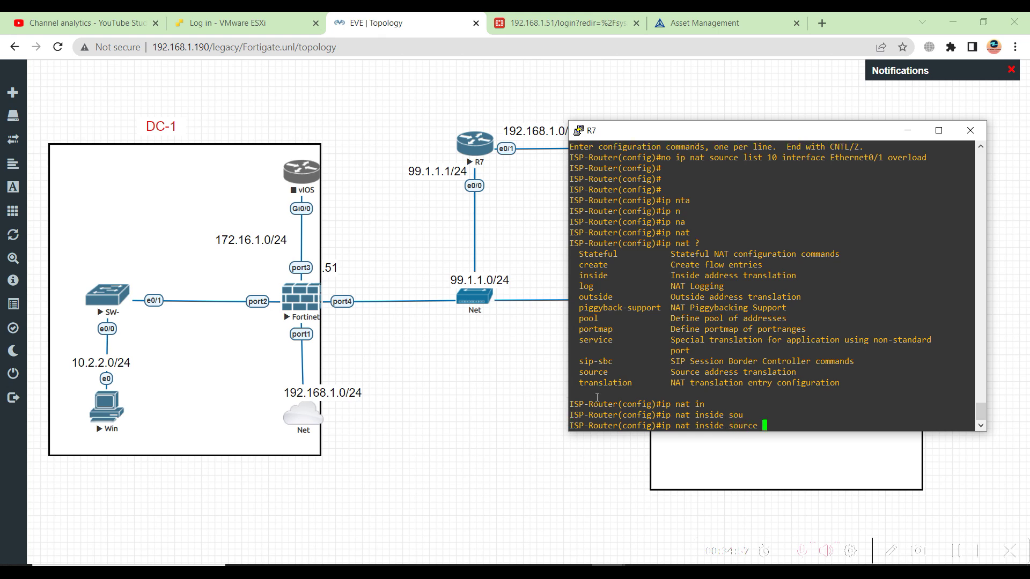
text(l)
key(Tab)
text(10 )
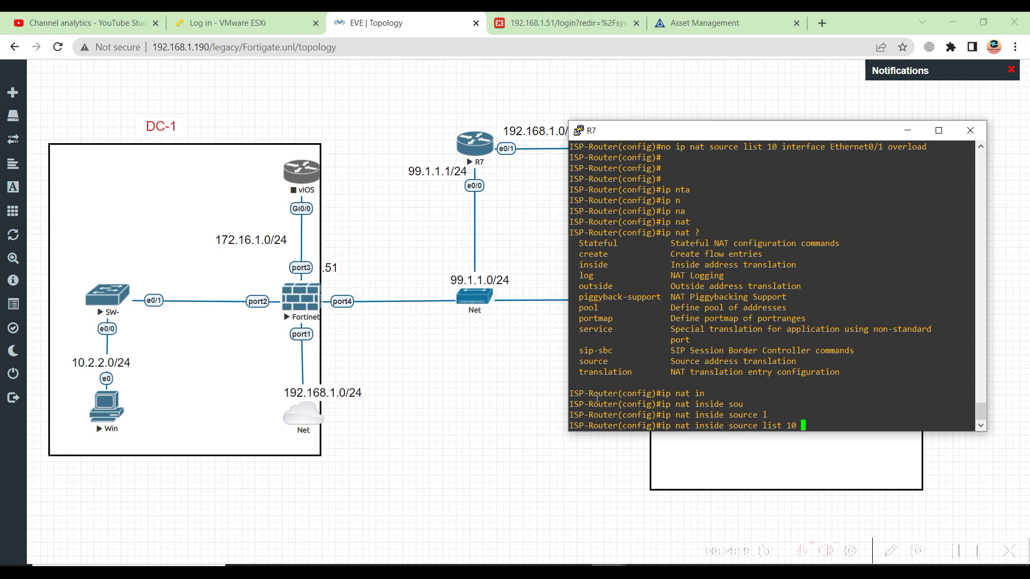
text(?)
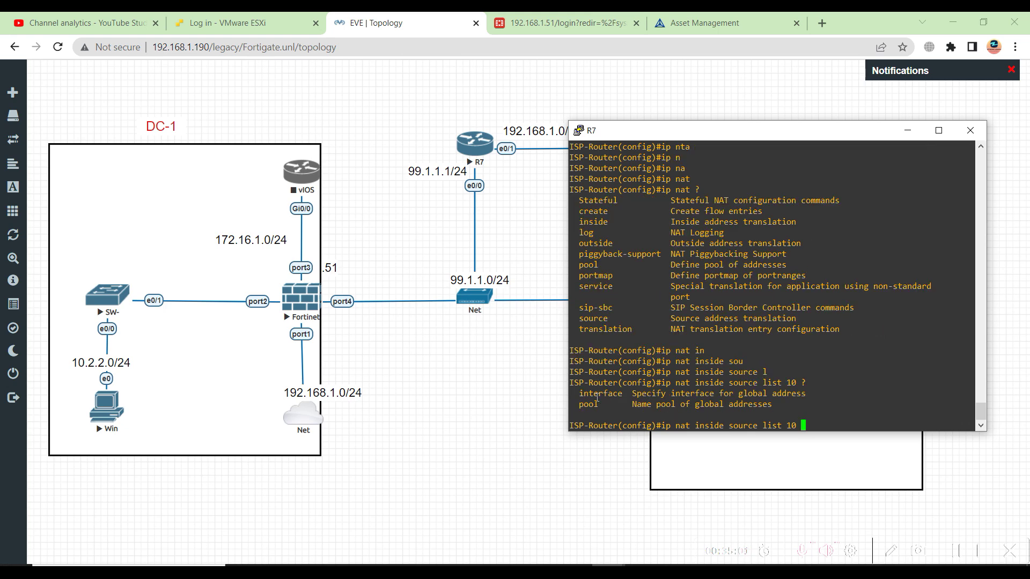
text(in)
key(Tab)
text(eth)
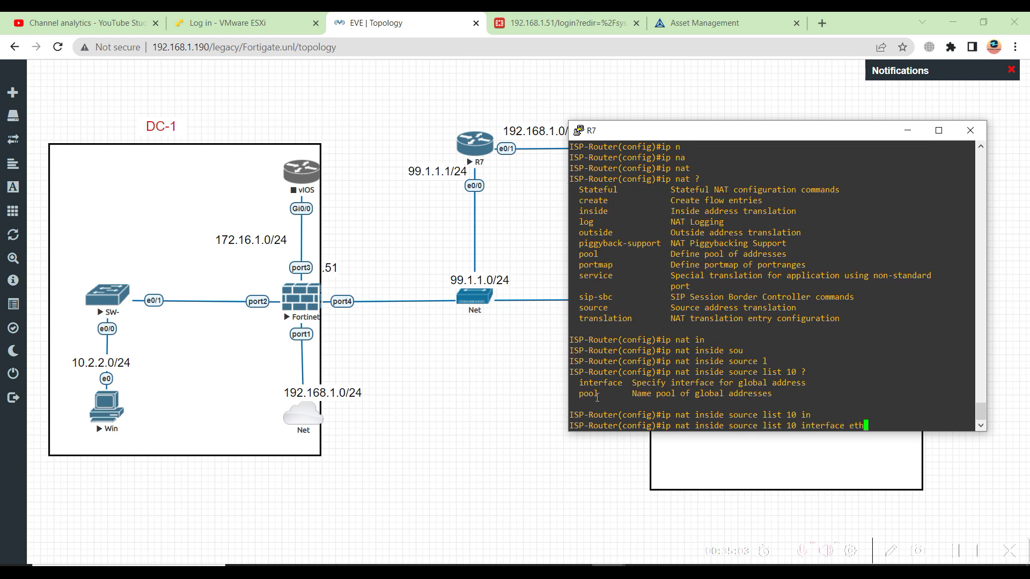
key(Tab)
text(0/1 over)
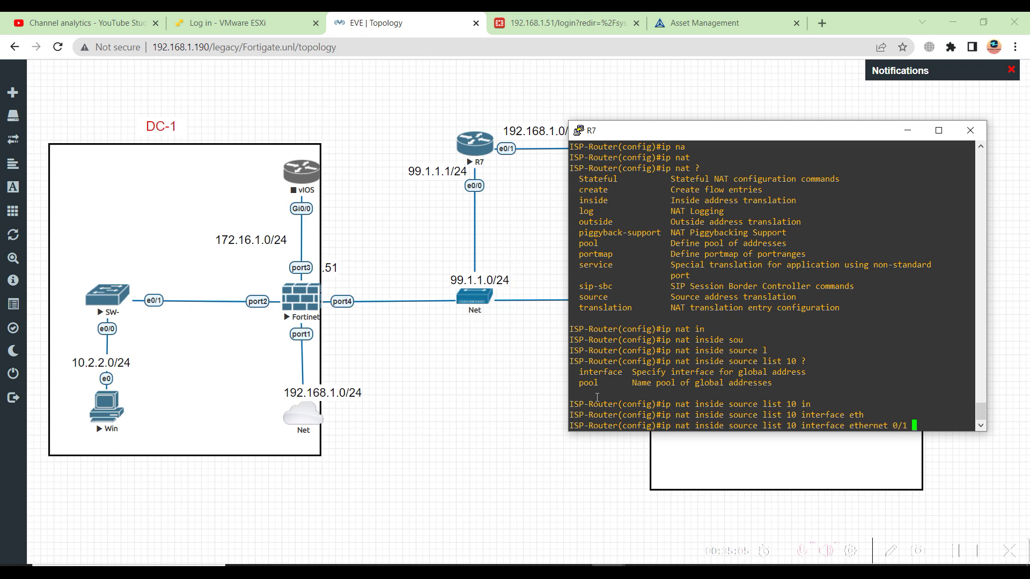
key(Tab)
key(Return)
key(Return)
key(Return)
key(Return)
key(Return)
key(Return)
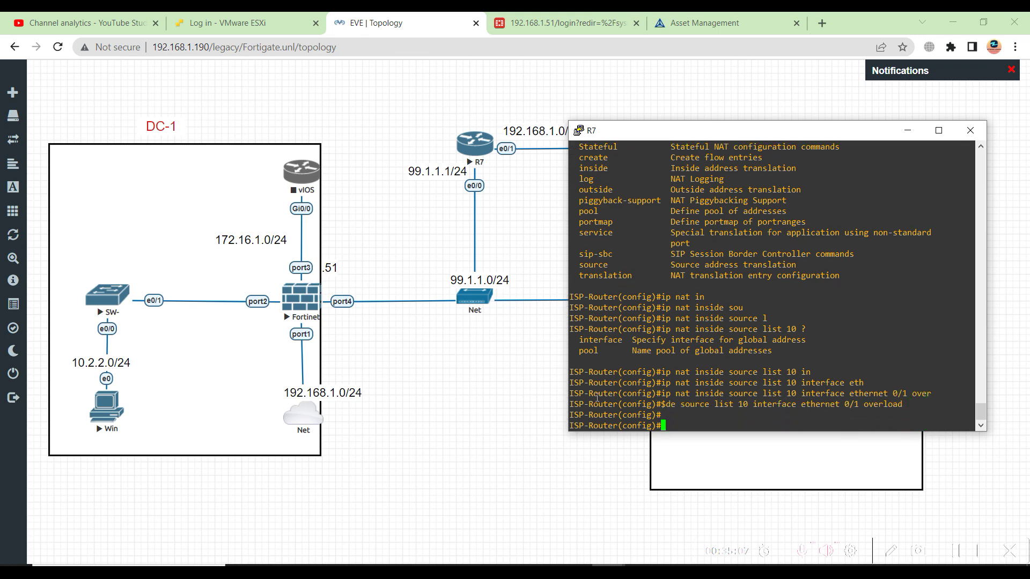
Leave configuration mode and save R7's configuration with wr
text(endwr)
key(Return)
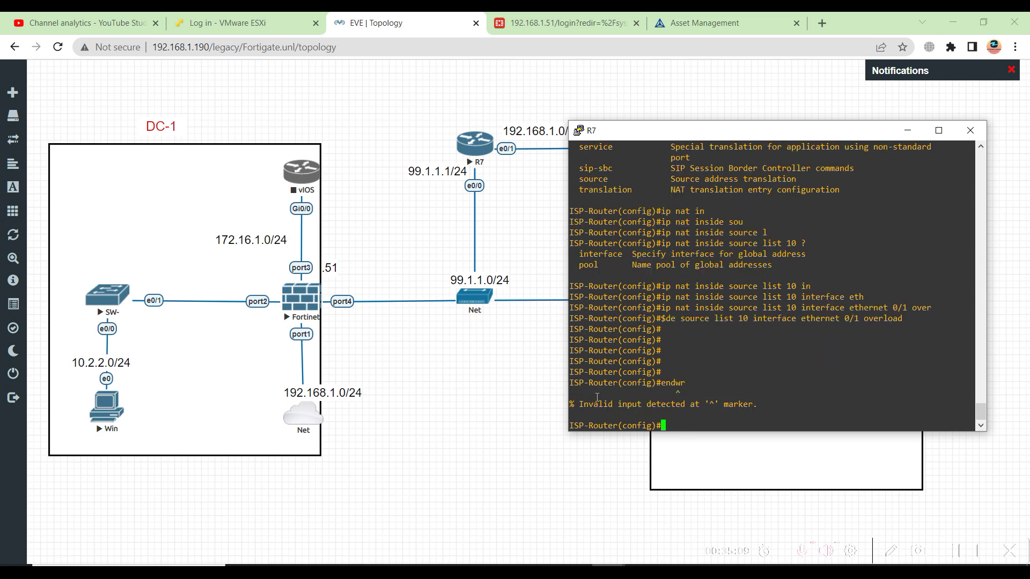
text(end)
key(Return)
text(wr)
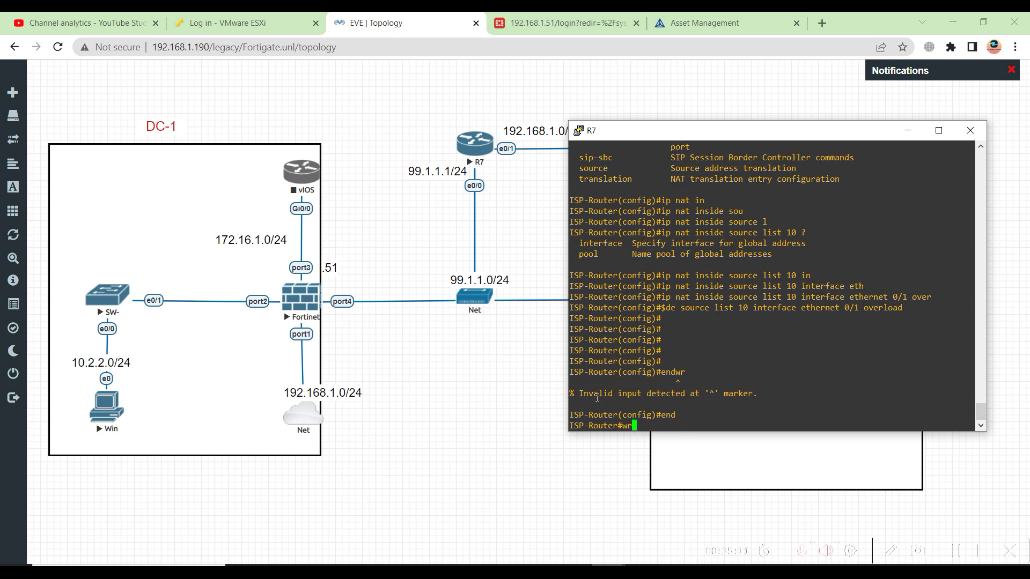
key(Return)
key(Return)
key(Return)
key(Return)
key(Return)
key(Return)
key(Return)
Ping 8.8.8.8 from source 99.1.1.1 twice on R7
text(sh run | s nat)
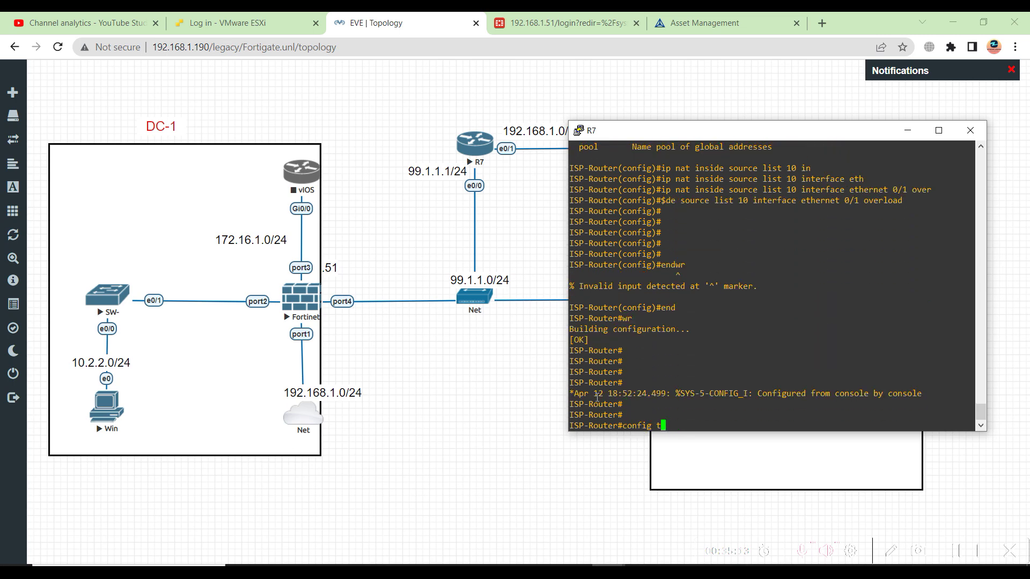
key(Up)
key(Up)
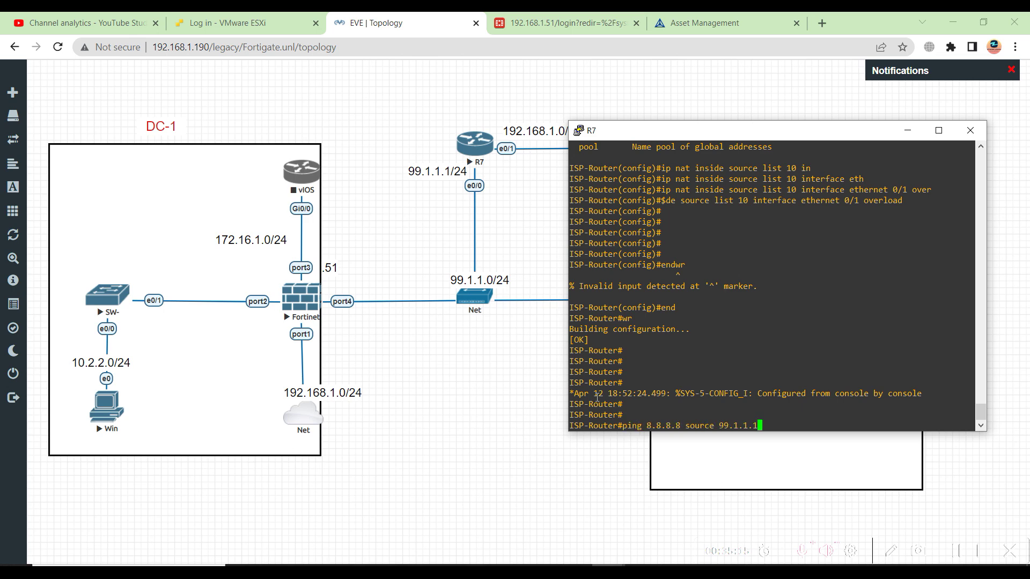
key(Return)
key(Up)
key(Return)
Display R7's NAT translation table with 'show ip nat translations'
text(p)
key(BackSpace)
text(sh ip nat tr)
key(Tab)
key(Return)
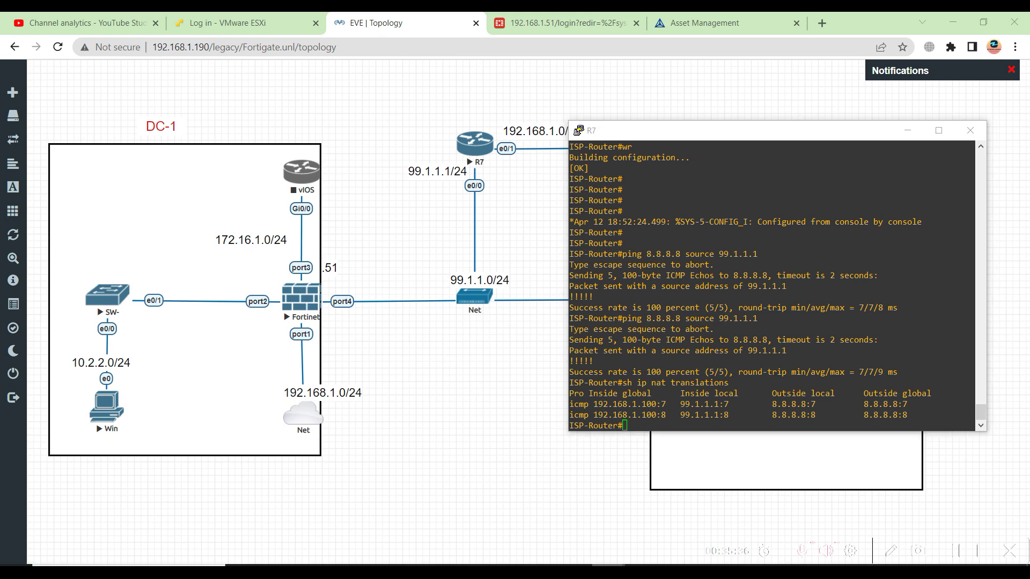
Log in to the FortiGate console as admin
mouse_move(555, 571)
click(556, 523)
text(admin)
key(Return)
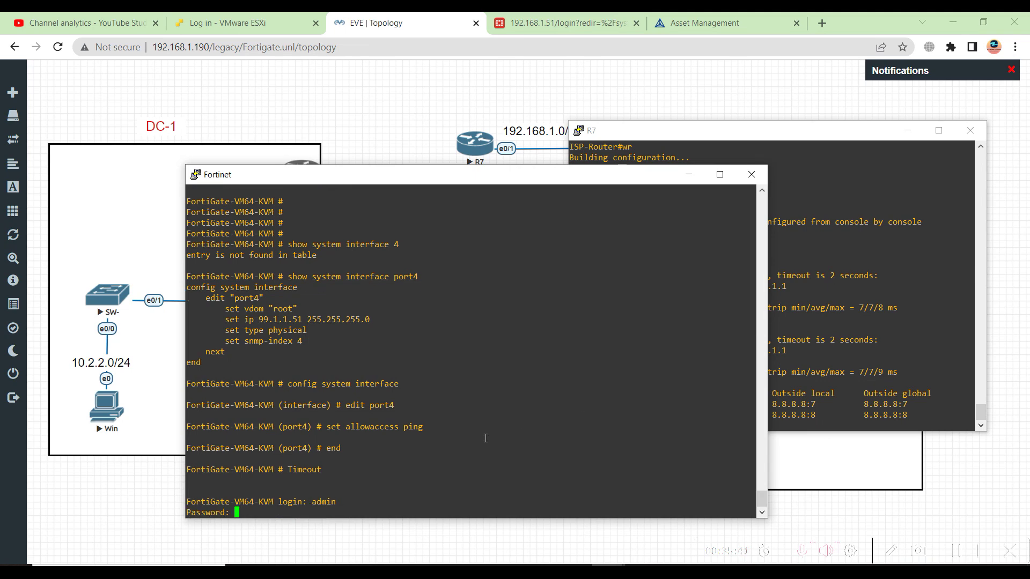
key(Return)
key(Return)
key(Return)
key(Return)
key(Return)
Ping 99.1.1.1 from the FortiGate with 'execute ping'
text(exe)
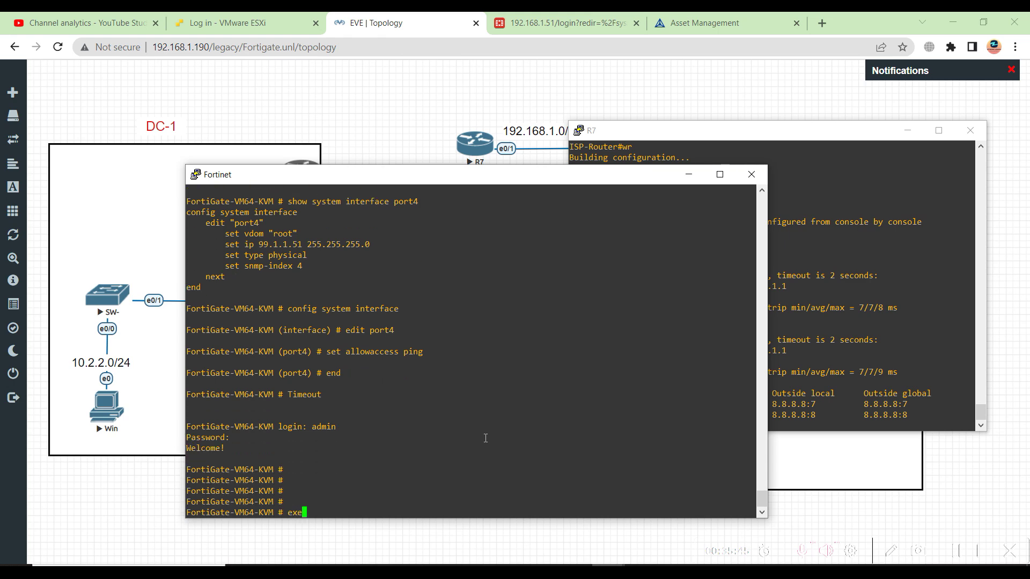
text(cute ping)
text( 192.168.1)
text(.1.)
key(BackSpace)
key(BackSpace)
key(BackSpace)
key(BackSpace)
key(BackSpace)
key(BackSpace)
key(BackSpace)
key(BackSpace)
key(BackSpace)
key(BackSpace)
key(BackSpace)
key(BackSpace)
key(BackSpace)
key(BackSpace)
key(BackSpace)
key(BackSpace)
key(BackSpace)
key(BackSpace)
key(BackSpace)
key(BackSpace)
key(BackSpace)
key(BackSpace)
key(BackSpace)
text(execute ping 99.1.1.1)
key(Return)
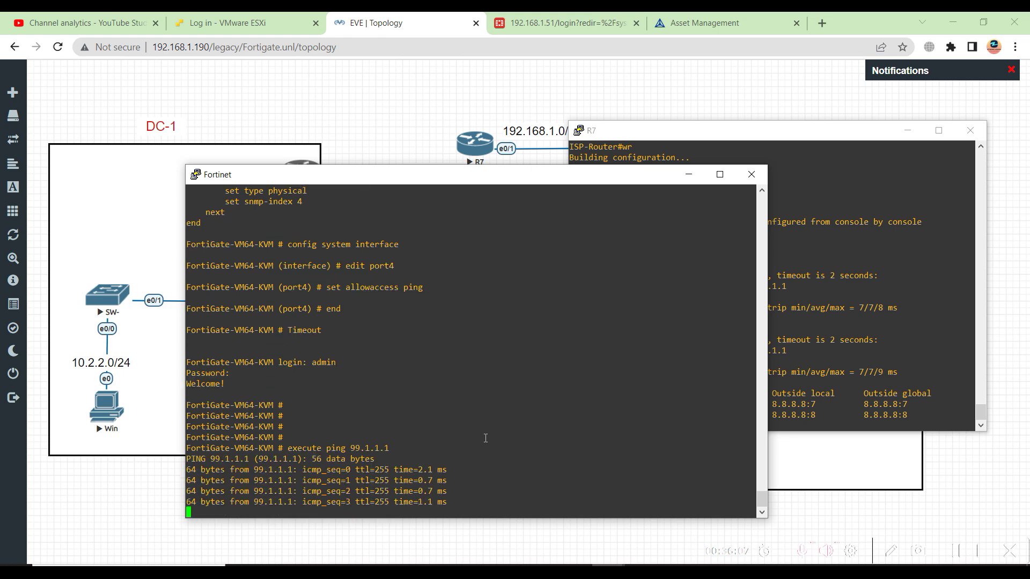
Ping 8.8.8.8 from the FortiGate, which fails with 100% packet loss
key(Return)
key(Up)
key(BackSpace)
key(BackSpace)
key(BackSpace)
key(BackSpace)
key(BackSpace)
key(BackSpace)
key(BackSpace)
text(8.8.8.8)
key(Return)
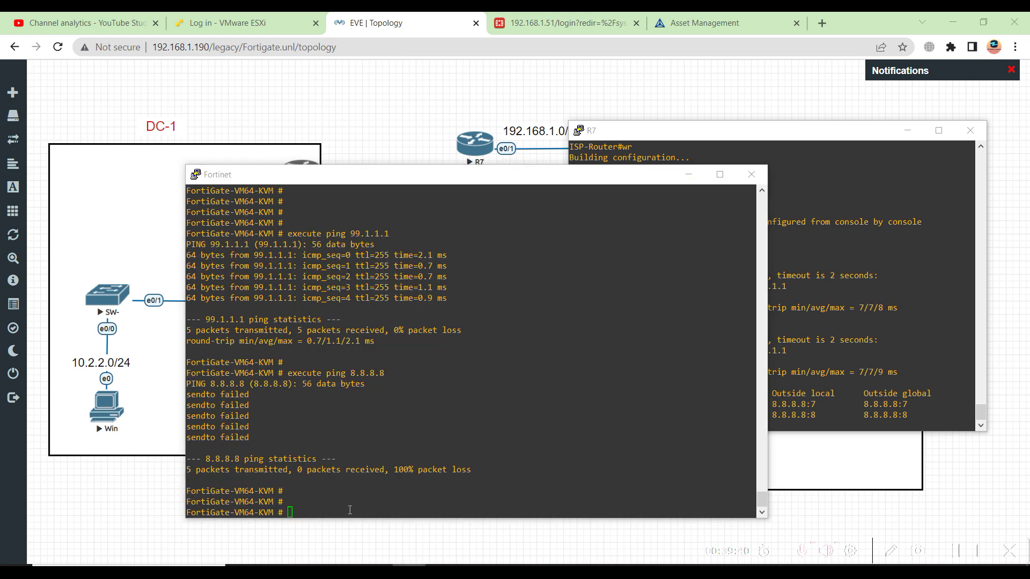
click(350, 510)
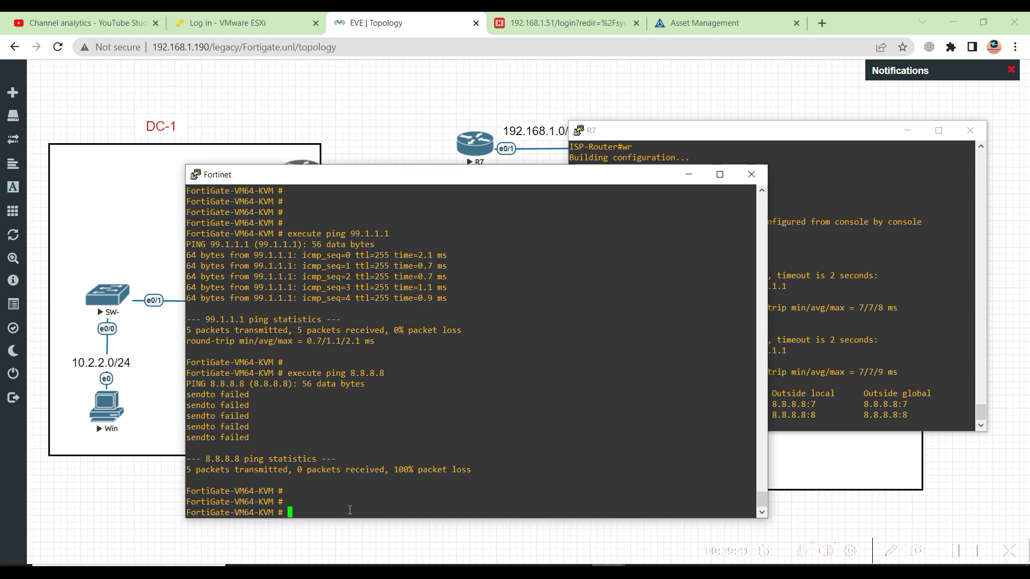
List the FortiGate's static routes, then look up route 1
text(get router static)
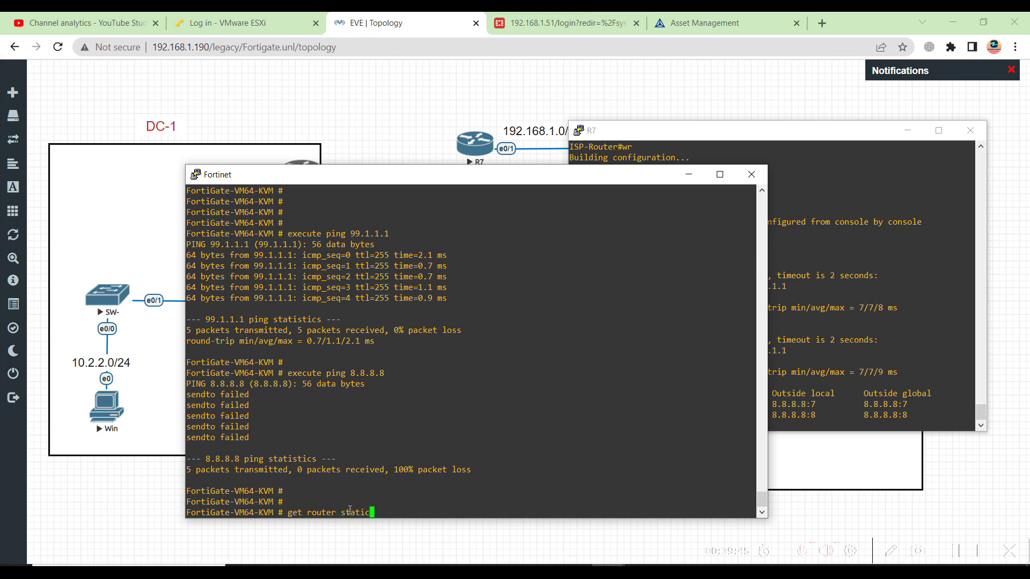
key(Return)
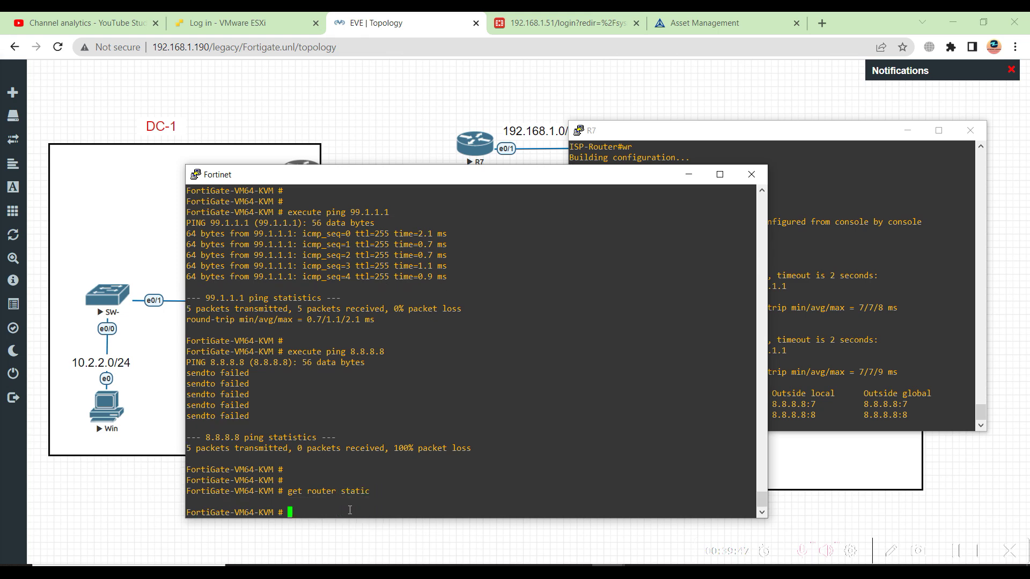
key(Up)
text(1)
key(Return)
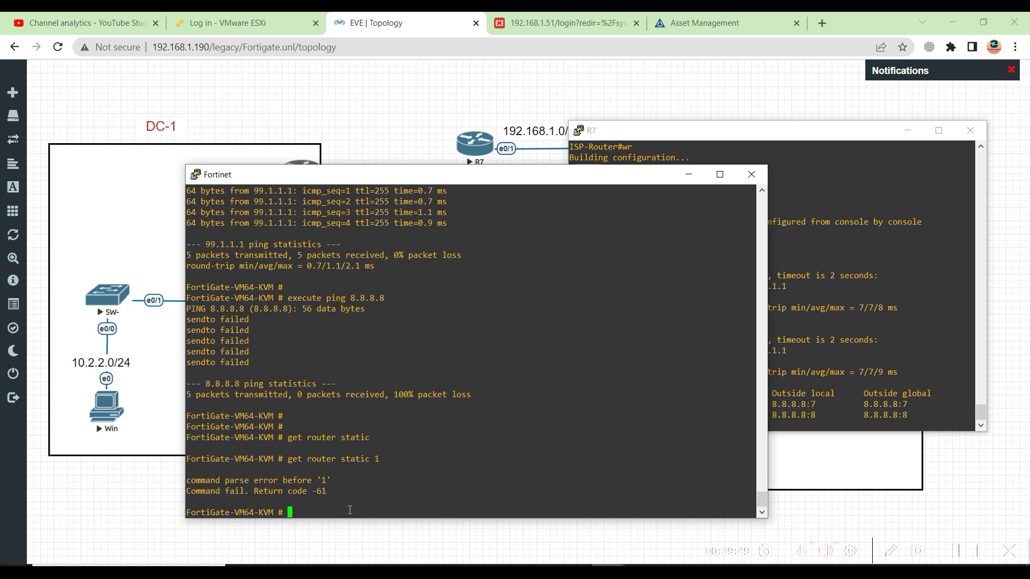
Enter 'config router static' and create static route entry 1
key(Up)
key(BackSpace)
key(BackSpace)
key(BackSpace)
key(BackSpace)
key(BackSpace)
key(BackSpace)
key(BackSpace)
key(BackSpace)
key(BackSpace)
key(BackSpace)
key(BackSpace)
key(BackSpace)
key(BackSpace)
key(BackSpace)
key(BackSpace)
key(BackSpace)
key(BackSpace)
key(BackSpace)
key(BackSpace)
text(configu)
text(re)
key(BackSpace)
key(BackSpace)
key(BackSpace)
text(router static)
key(Return)
text(edit )
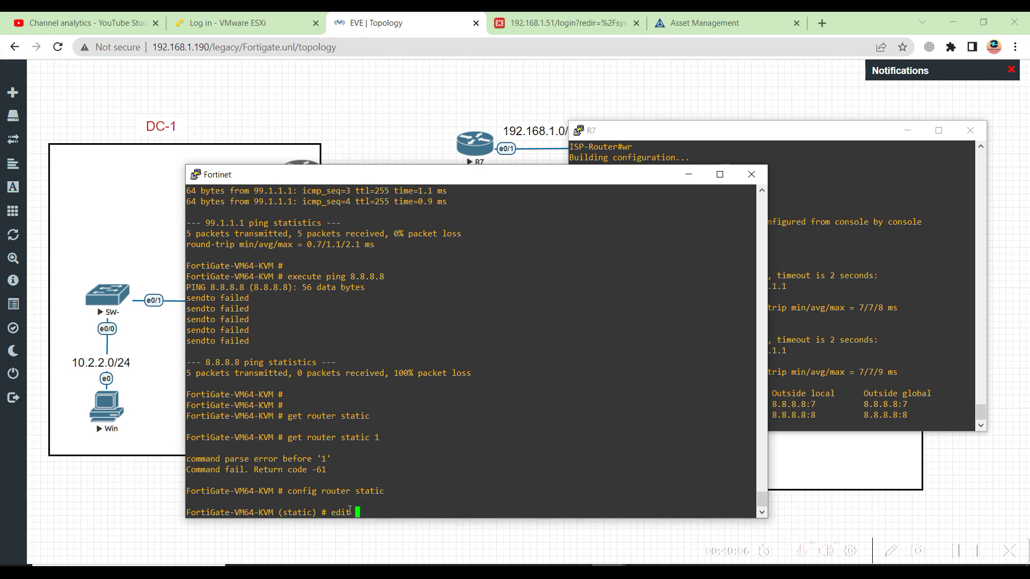
text(1)
key(BackSpace)
key(question)
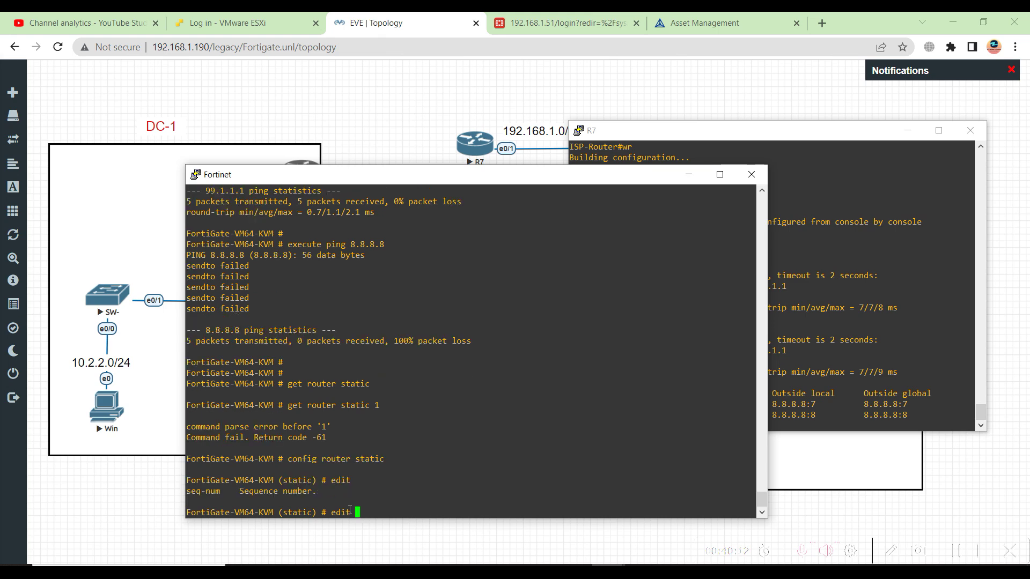
text(1)
key(Return)
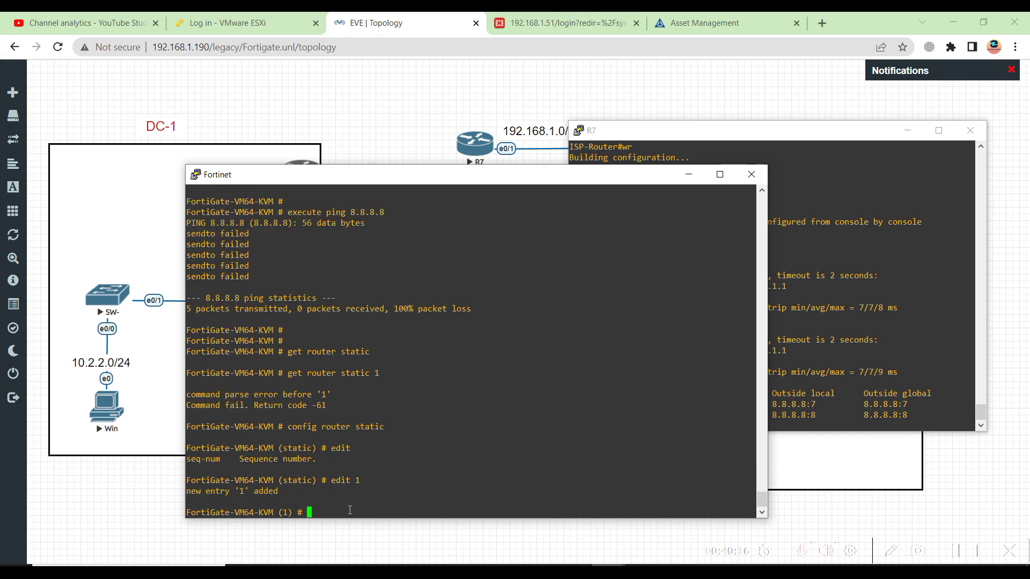
List the available settings for static route entry 1
text(set device)
key(BackSpace)
key(BackSpace)
key(BackSpace)
text(s)
key(BackSpace)
key(BackSpace)
key(BackSpace)
key(BackSpace)
key(BackSpace)
text(st)
key(BackSpace)
key(BackSpace)
key(BackSpace)
key(BackSpace)
text(e)
key(BackSpace)
text(dest)
key(BackSpace)
key(BackSpace)
key(BackSpace)
key(BackSpace)
key(question)
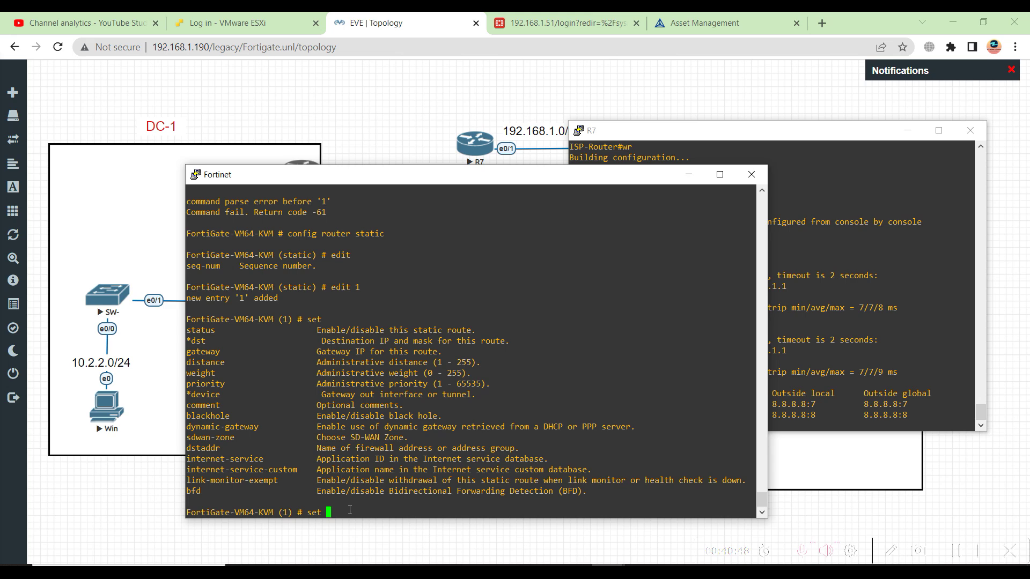
Set gateway 99.1.1.1 on route 1 and end, rejected for missing device
text(gateway 99.1.1.1.)
key(BackSpace)
key(BackSpace)
key(Return)
key(Return)
key(Return)
key(Return)
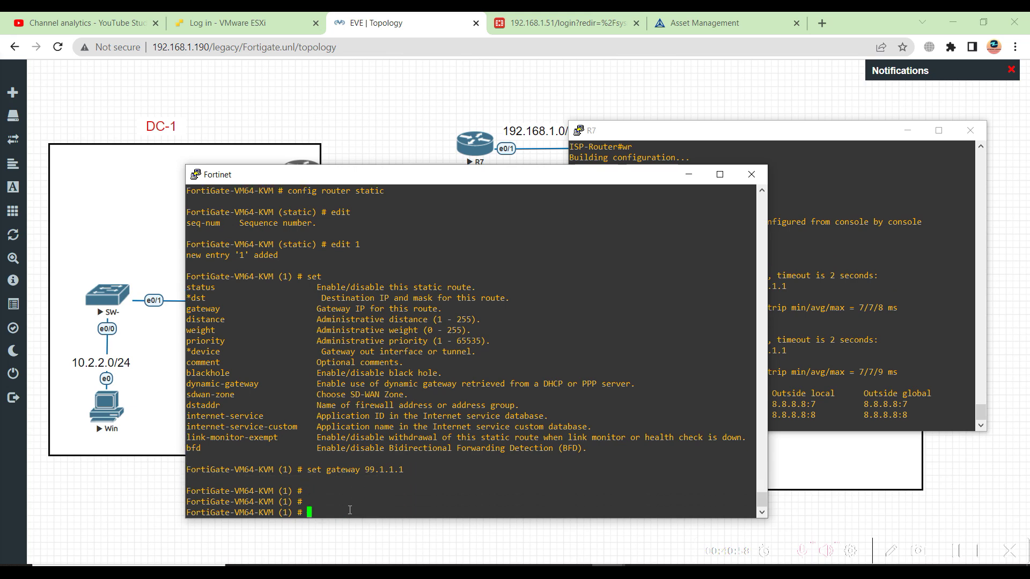
text(end)
key(Return)
key(Return)
key(Return)
key(Return)
key(Return)
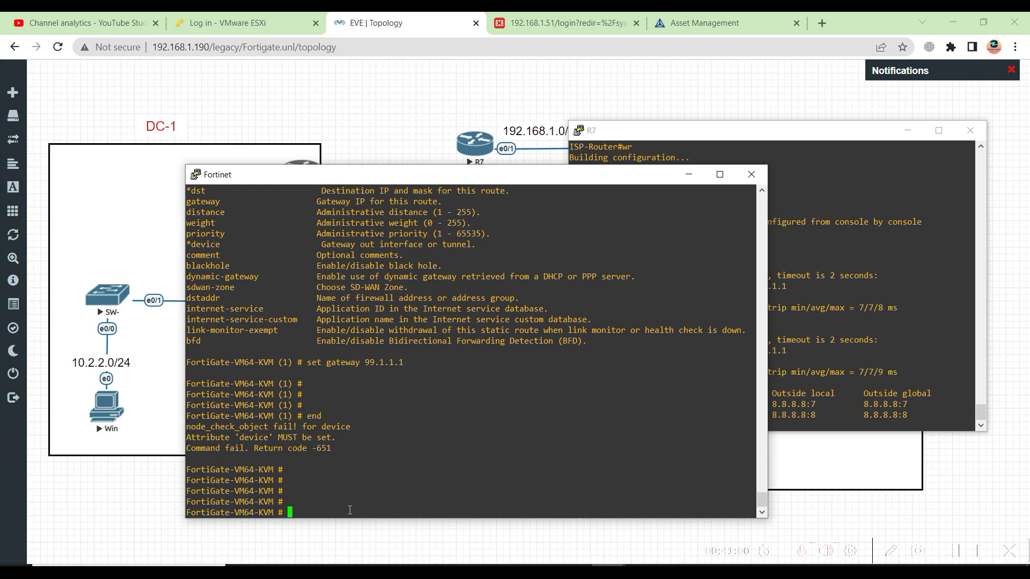
Recheck the FortiGate static route listing with 'get router static'
text(get router static 1)
key(Return)
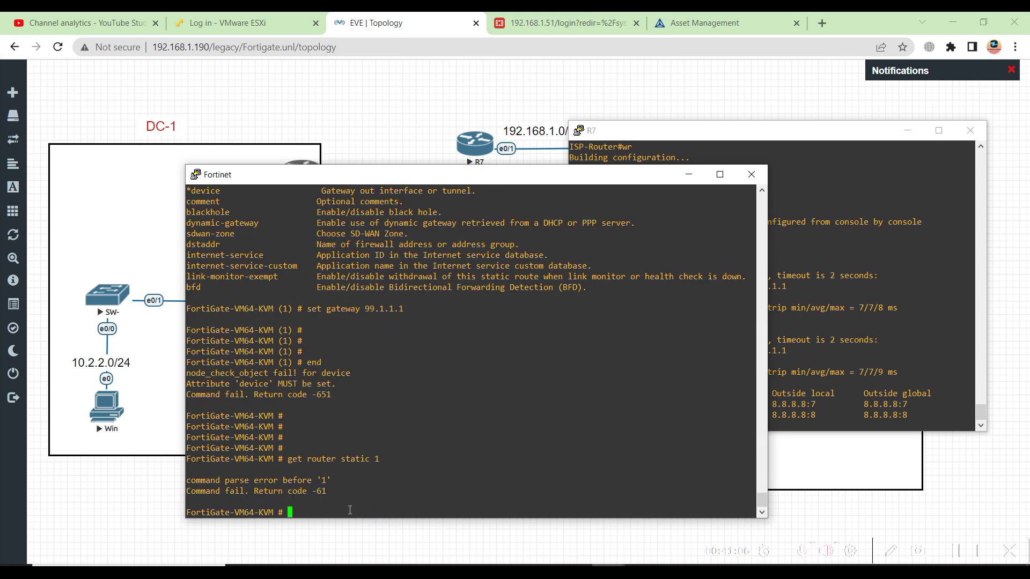
key(Up)
key(BackSpace)
key(BackSpace)
key(Return)
key(Up)
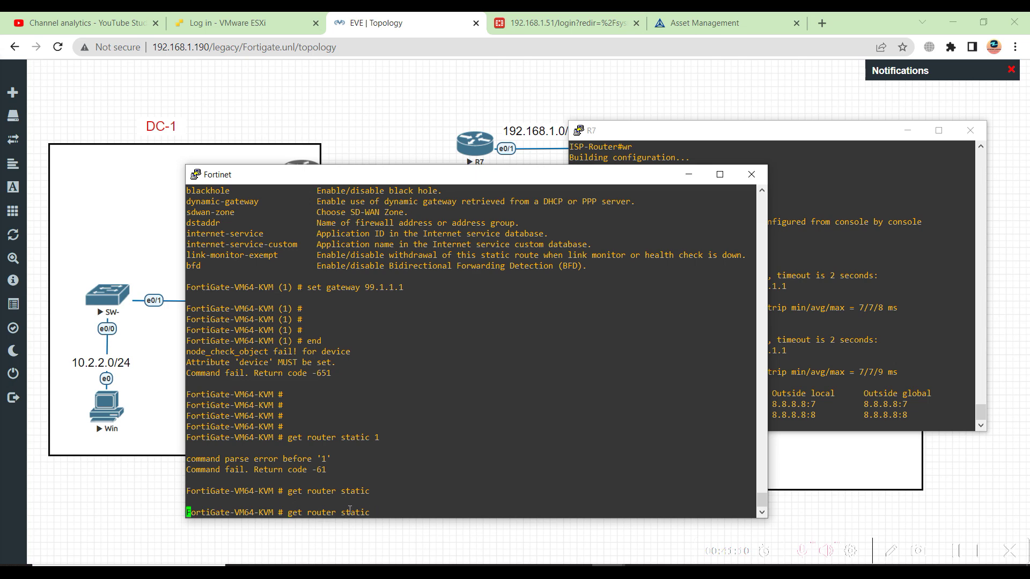
key(Return)
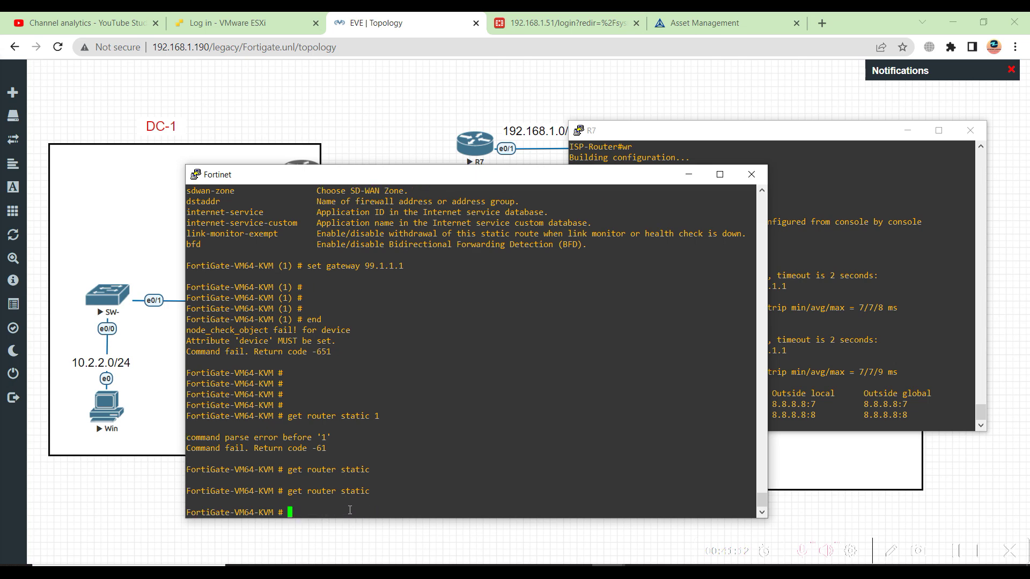
Enter static route configuration and create route entry 2
text(config router  stt)
key(BackSpace)
text(atic)
text(\\)
key(BackSpace)
key(BackSpace)
key(Return)
key(Return)
key(Return)
text(set )
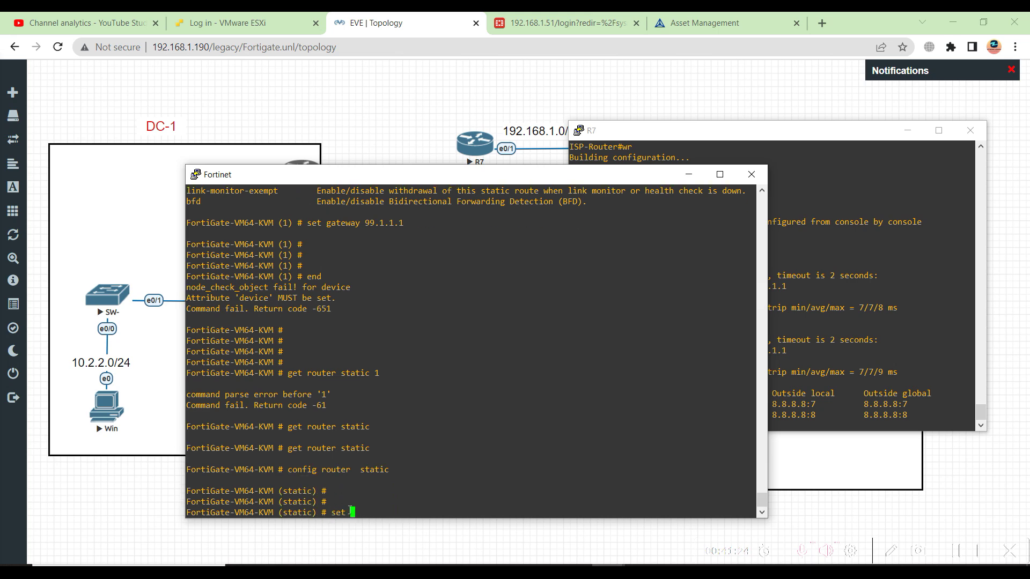
text(gat)
key(Return)
key(Up)
key(BackSpace)
key(BackSpace)
key(BackSpace)
key(BackSpace)
key(BackSpace)
key(BackSpace)
key(BackSpace)
text(edit 2)
key(Return)
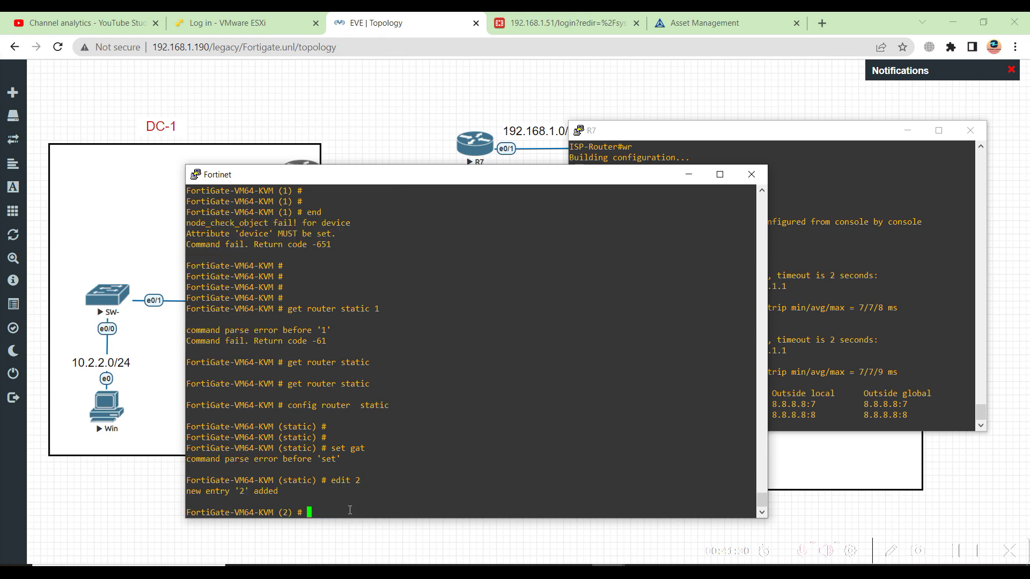
Set gateway 99.1.1.1 on entry 2 and end, rejected again
text(set gateway 99.1.1.1)
key(Return)
text(end)
key(Return)
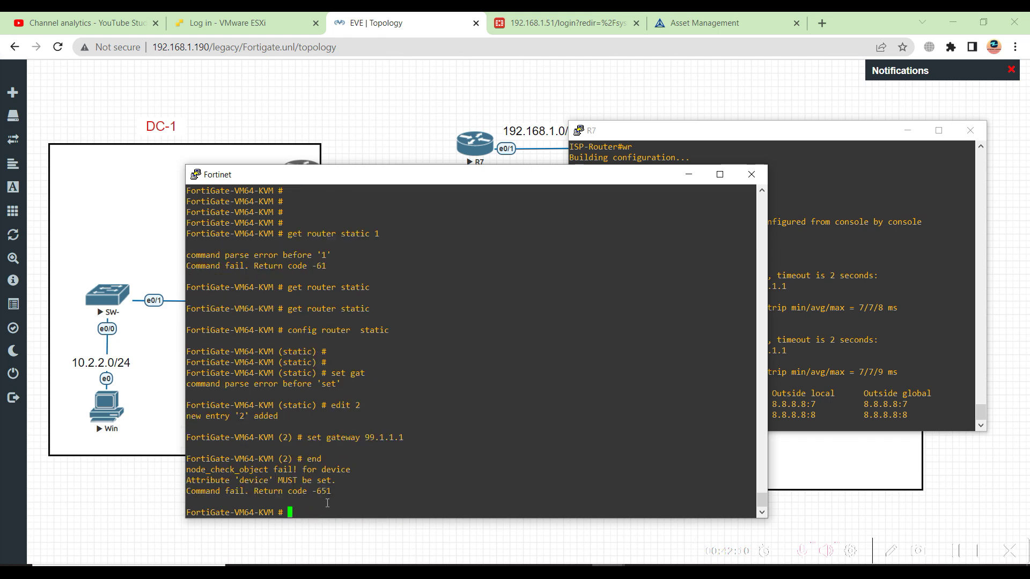
Show the full static route configuration, which lists no routes
text(show full)
key(Tab)
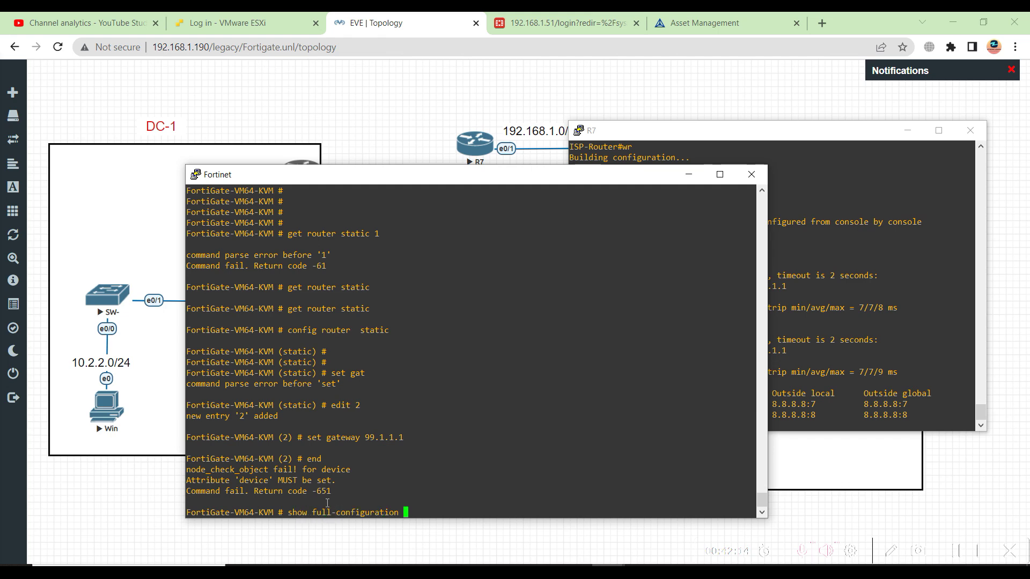
text(router static)
key(Return)
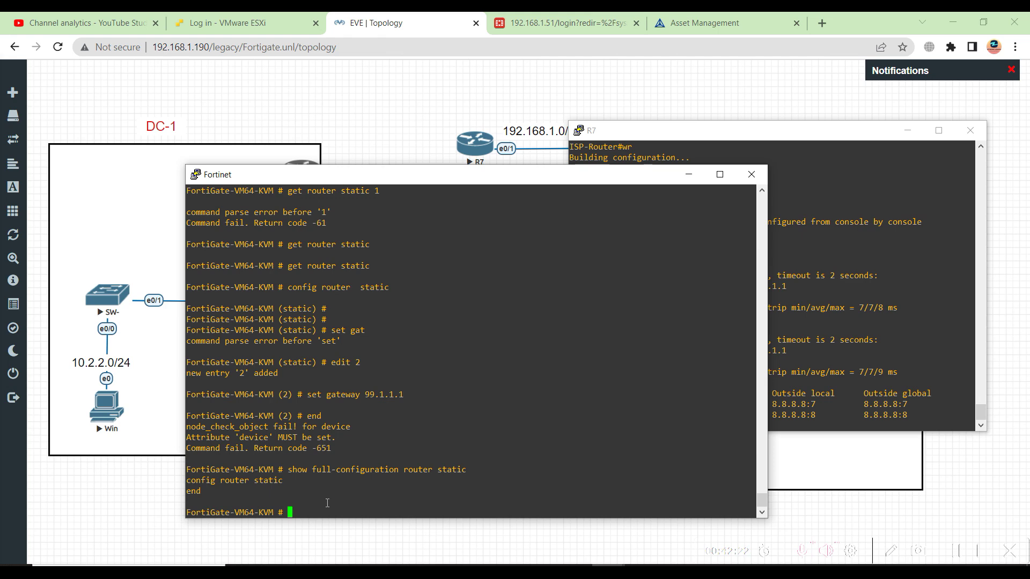
Create static route 1 with status enable and destination 0.0.0.0/0
text(config router static)
key(Return)
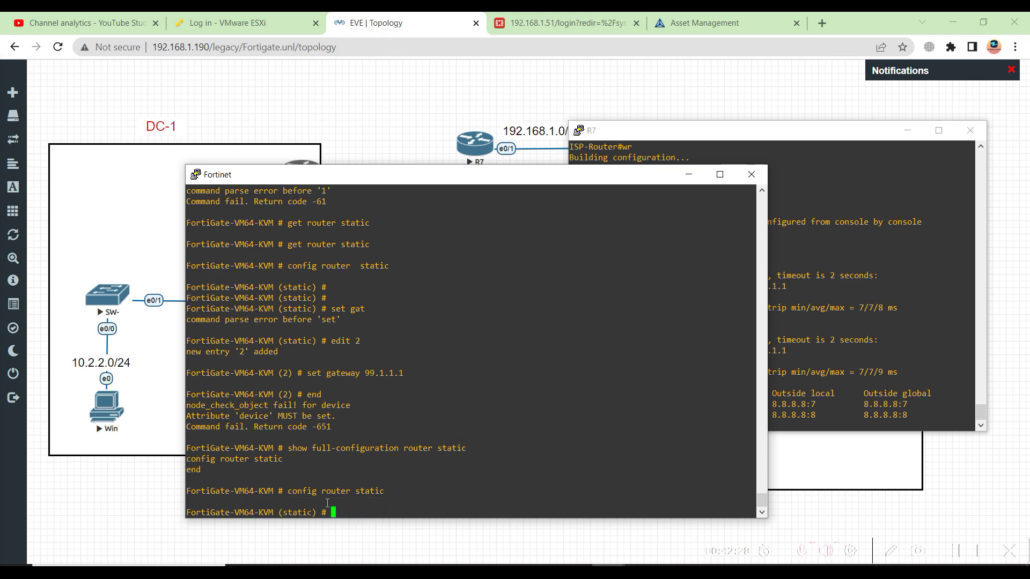
text(edit 1)
key(Return)
text(se)
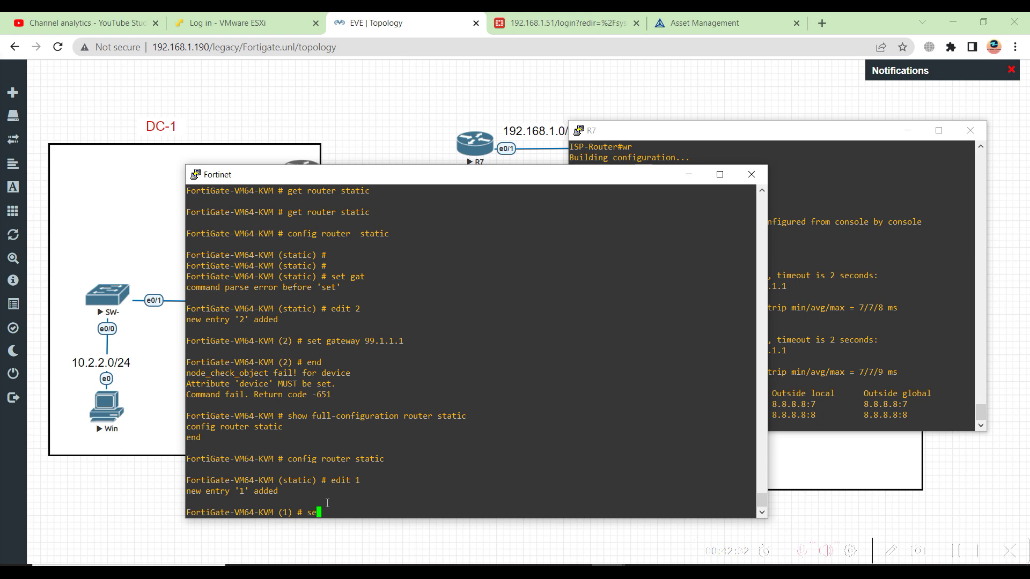
text(t status enable)
key(Return)
text(set des)
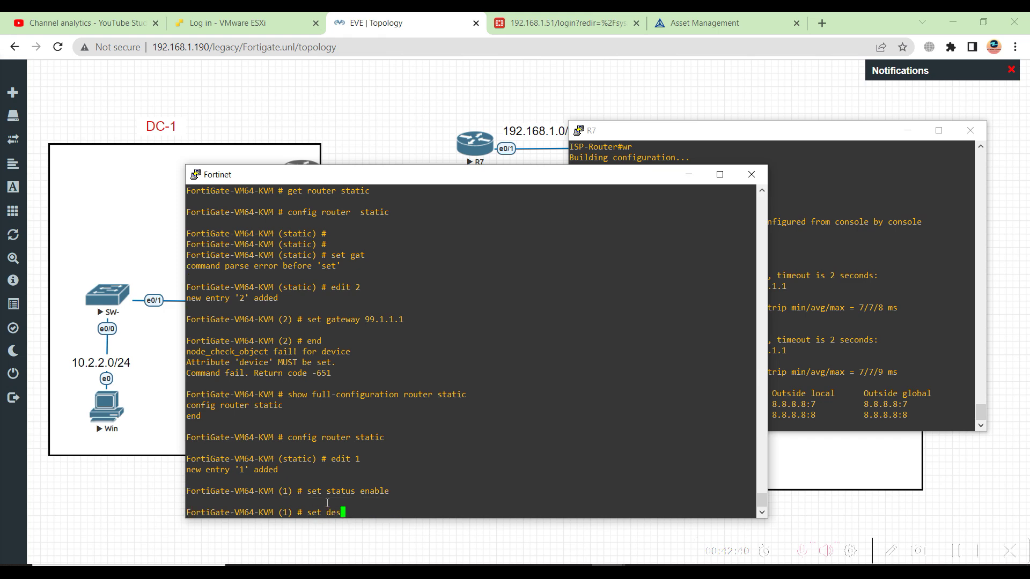
key(BackSpace)
key(BackSpace)
text(st 0.0.0.0.)
key(BackSpace)
text(/0)
key(Return)
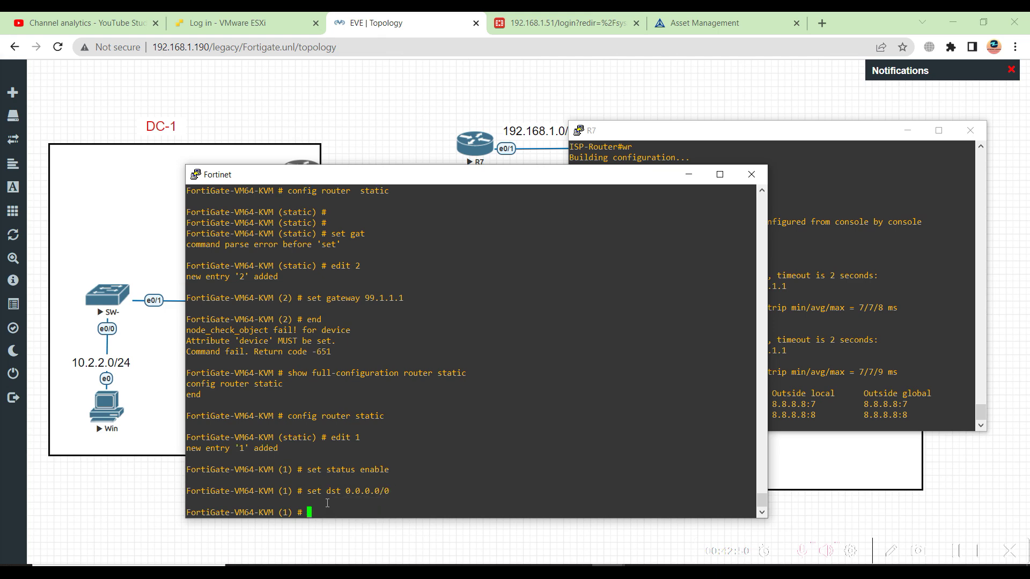
Give route 1 gateway 99.1.1.1 and comment 'Default router through R7', then next
text(set gateway 99.1.1.1.)
key(BackSpace)
key(Return)
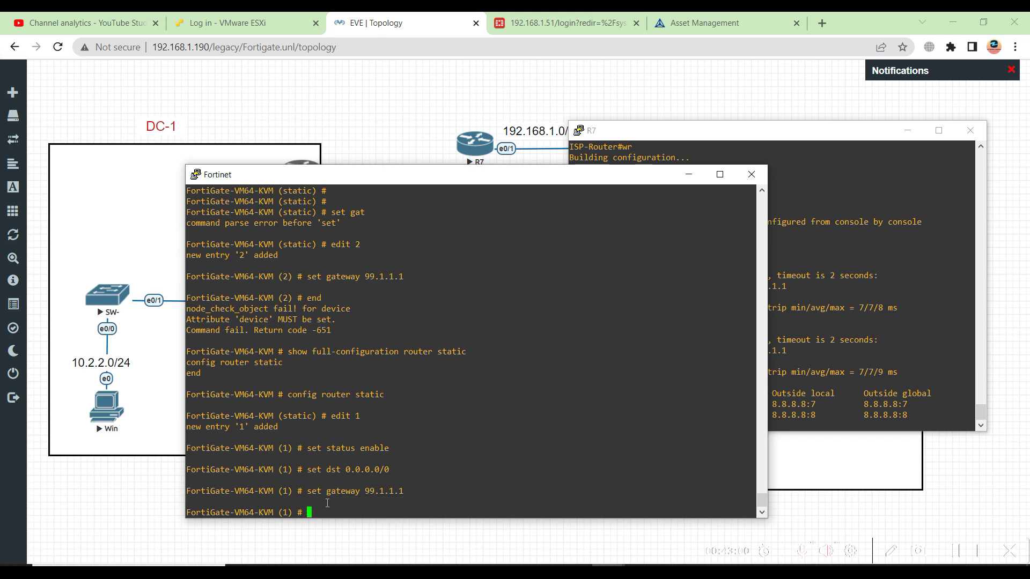
text(set comment 'Default router throu)
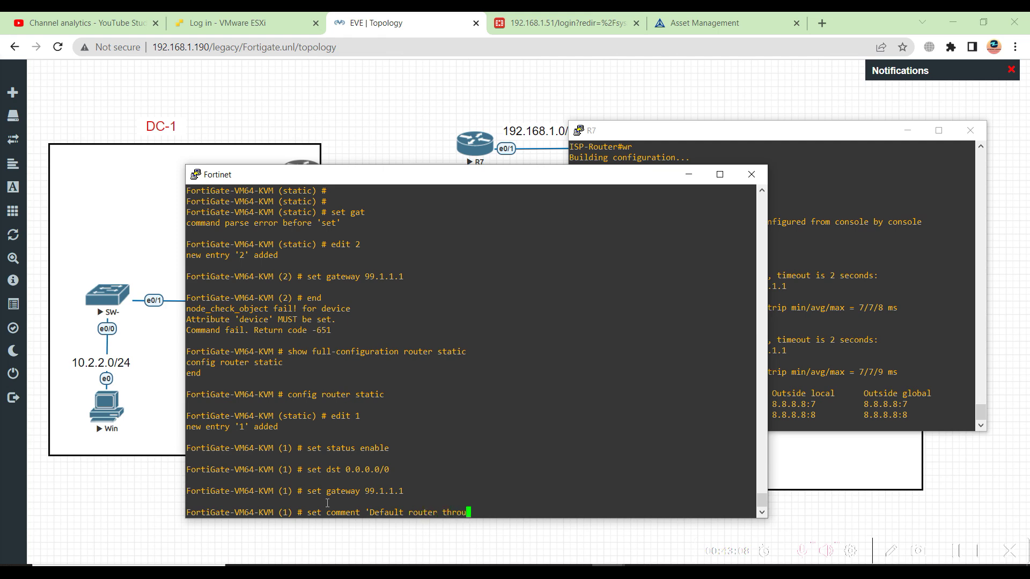
text(gh R7')
key(Return)
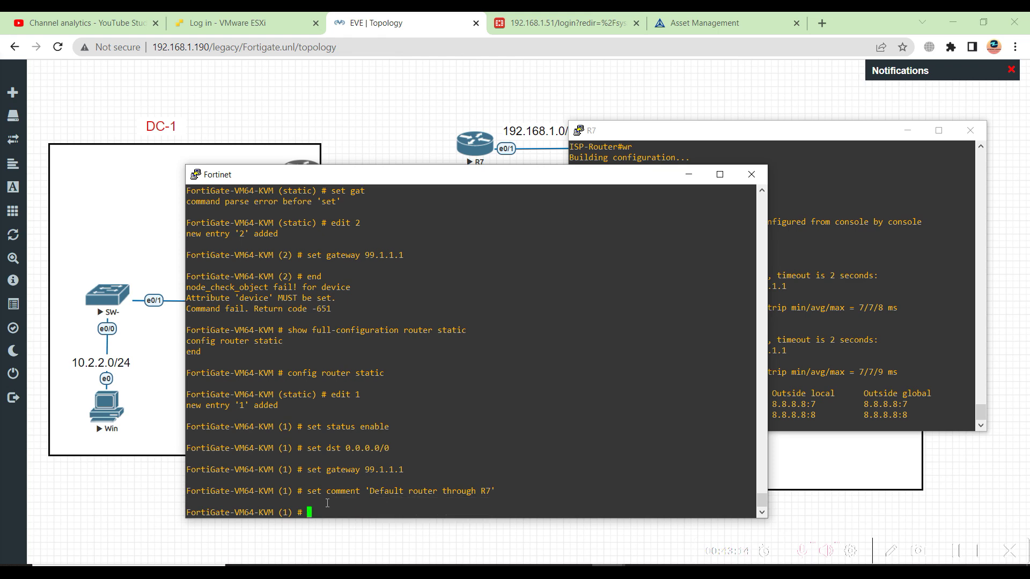
text(next)
key(Return)
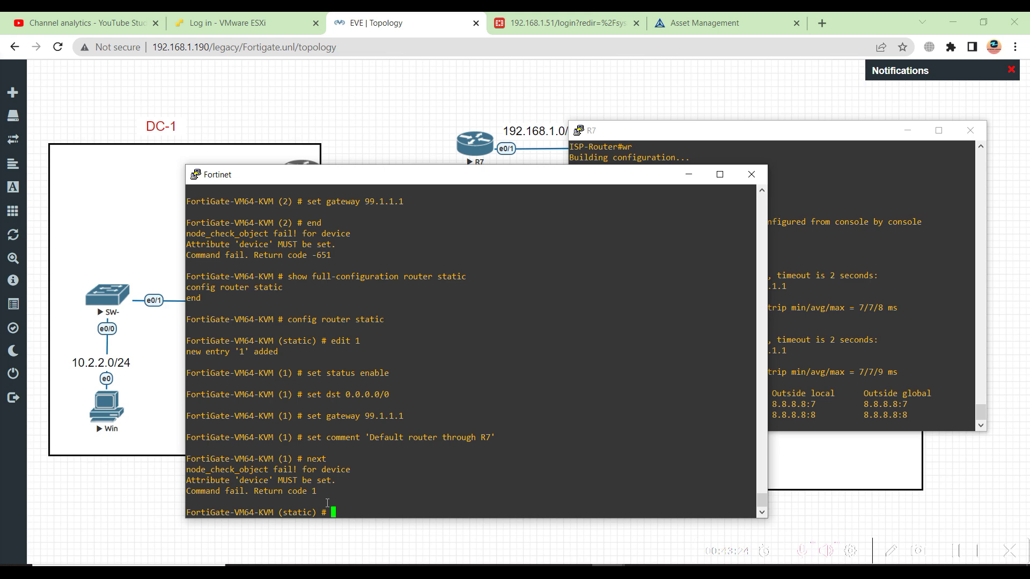
Attempt to set the route's device interface, then clear the recalled command
text(set dev)
key(Return)
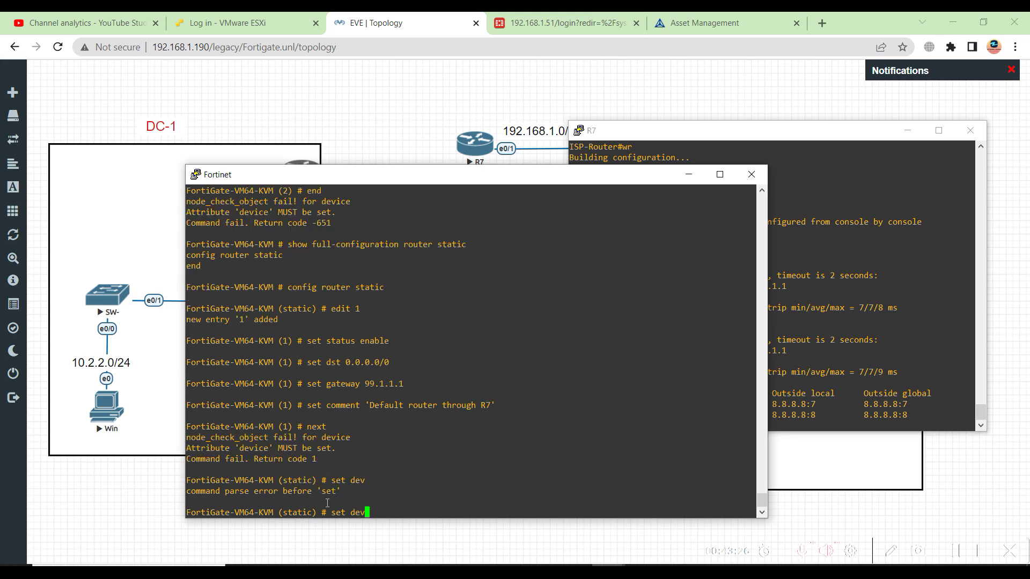
text(i)
key(Return)
key(Up)
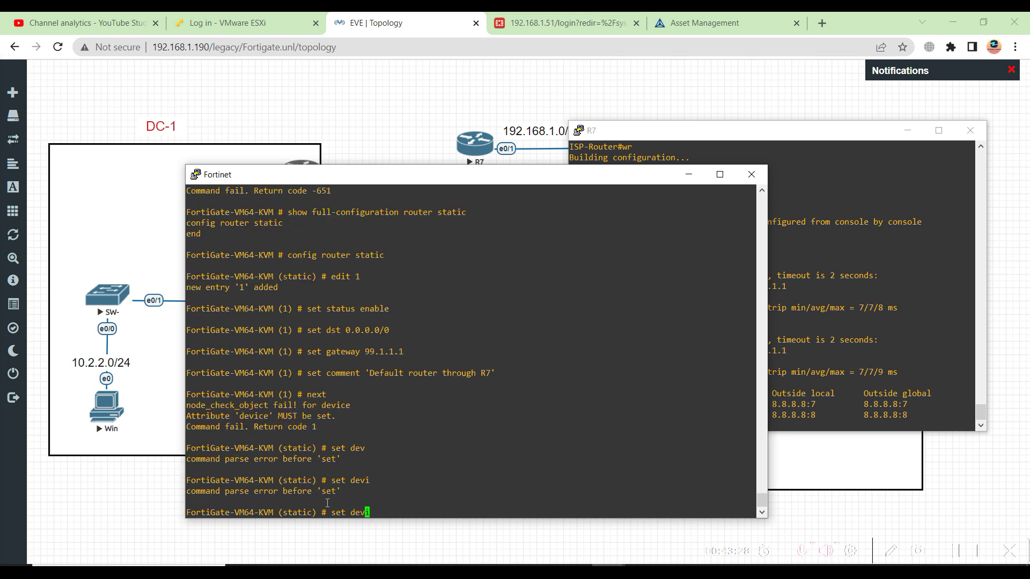
key(BackSpace)
key(BackSpace)
key(BackSpace)
key(BackSpace)
key(BackSpace)
key(BackSpace)
key(BackSpace)
key(BackSpace)
Rerun 'show full-configuration router static' and re-enter 'config router static' from history
text(confi)
key(BackSpace)
key(BackSpace)
key(BackSpace)
key(BackSpace)
key(BackSpace)
key(Up)
key(Up)
key(Up)
key(Up)
key(Up)
key(Up)
key(Up)
key(Up)
key(Up)
key(Up)
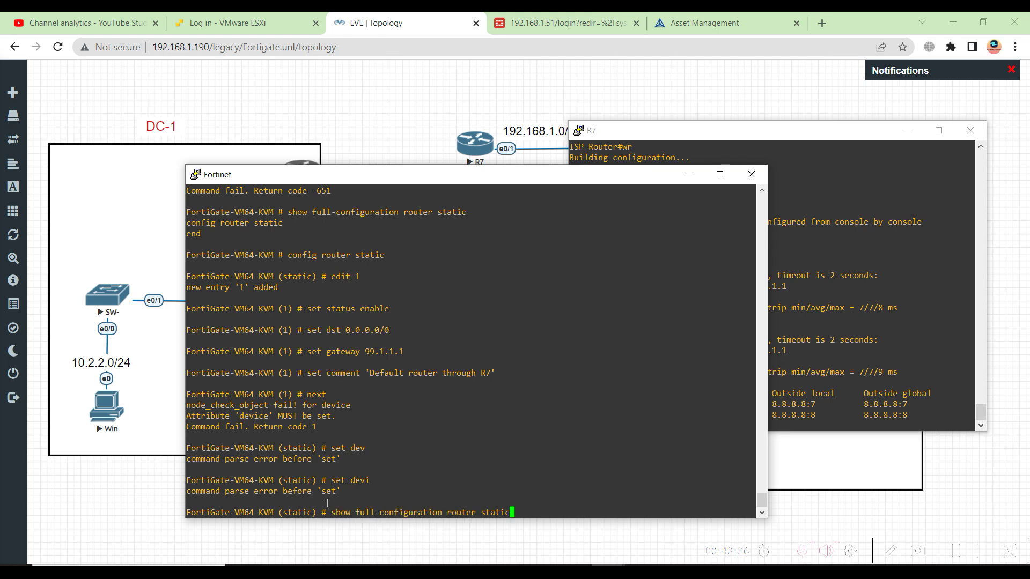
key(Return)
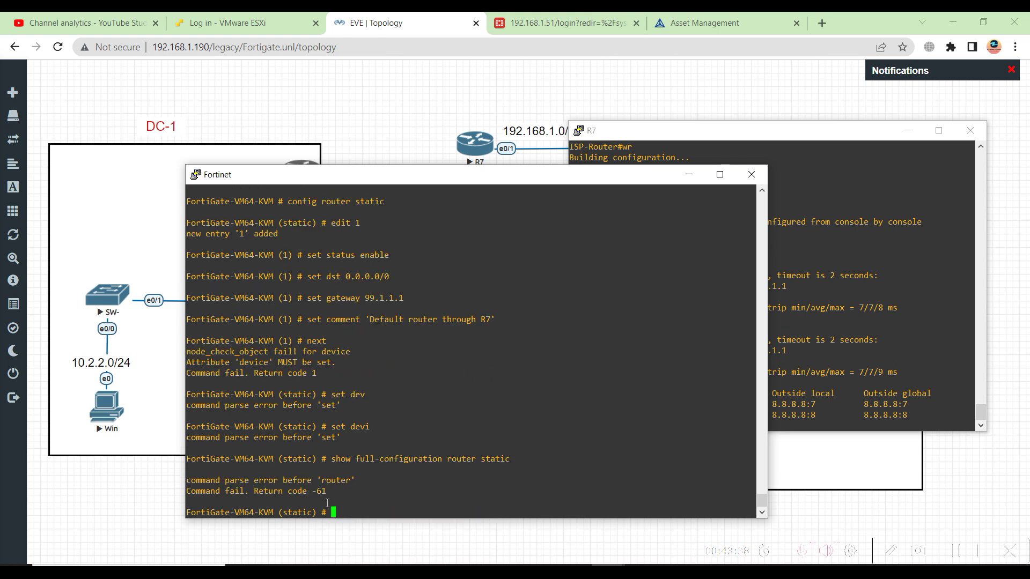
key(Up)
key(Up)
key(Up)
key(Up)
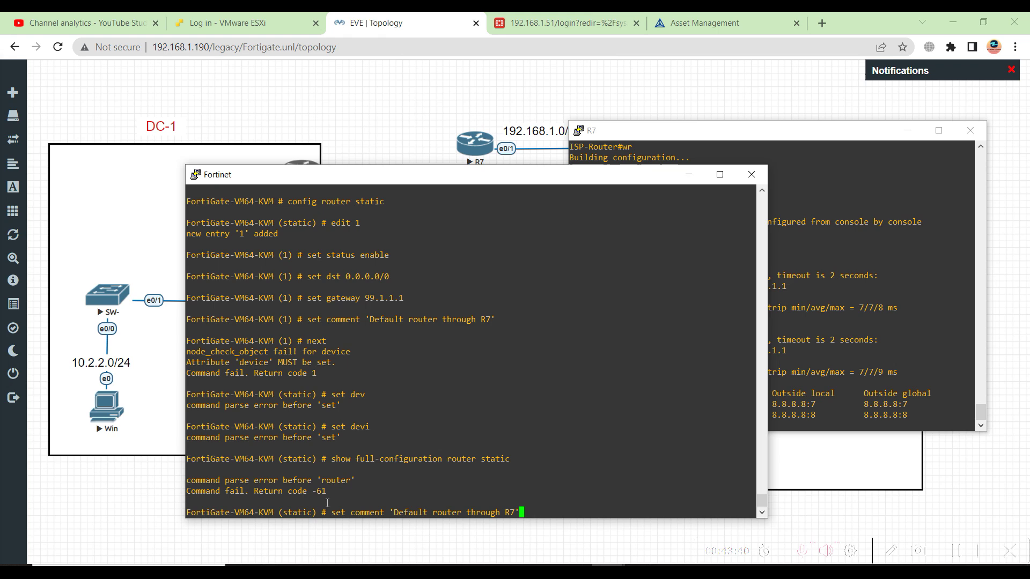
key(Up)
key(Up)
key(Up)
key(Return)
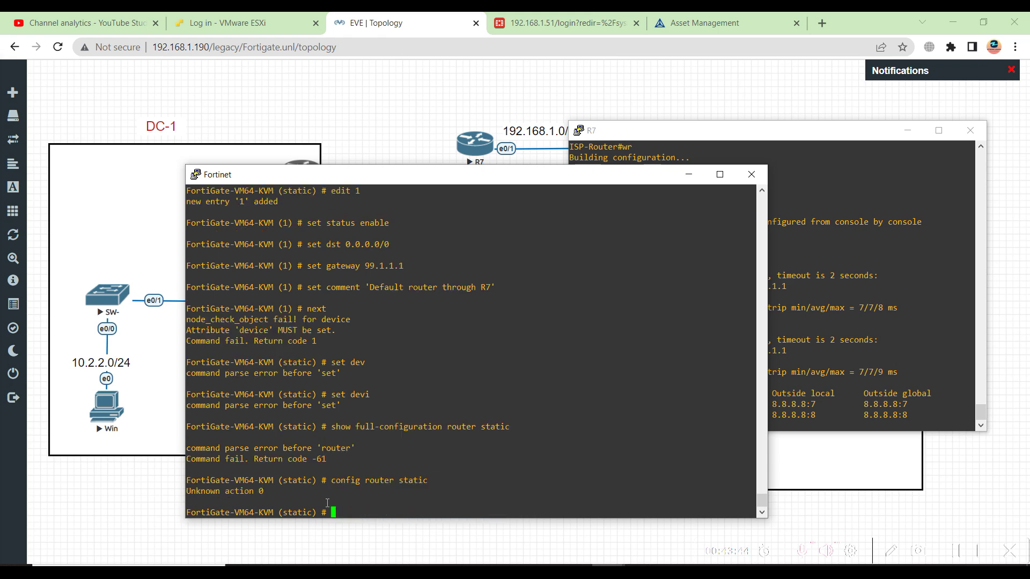
Edit route 1 with device port4, status enable and destination 0.0.0.0/0
text(edit 1)
key(Return)
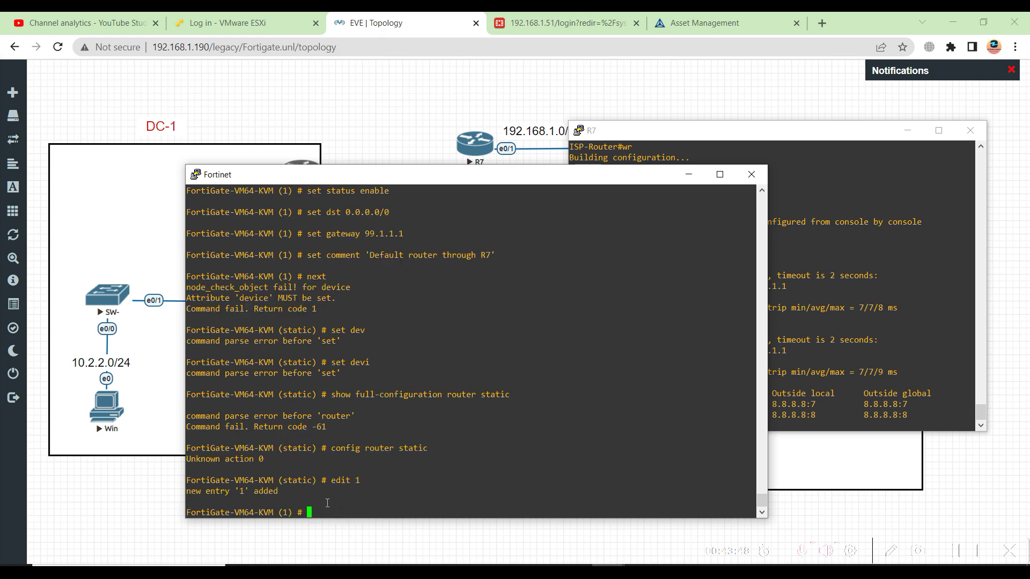
text(set dev)
key(Tab)
text(pport1)
key(BackSpace)
text(4)
key(Return)
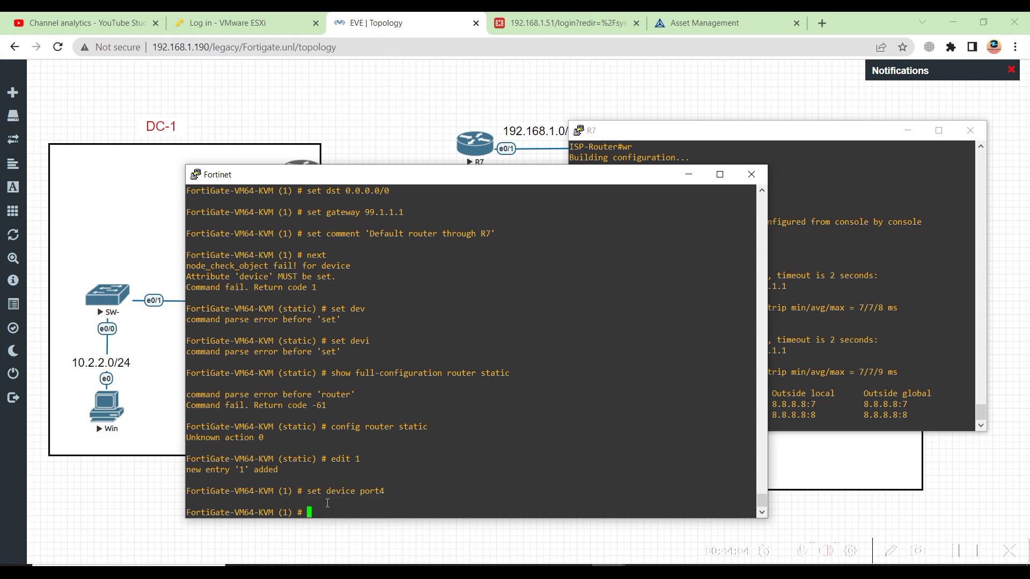
text(set status enable)
key(Return)
text(set dst)
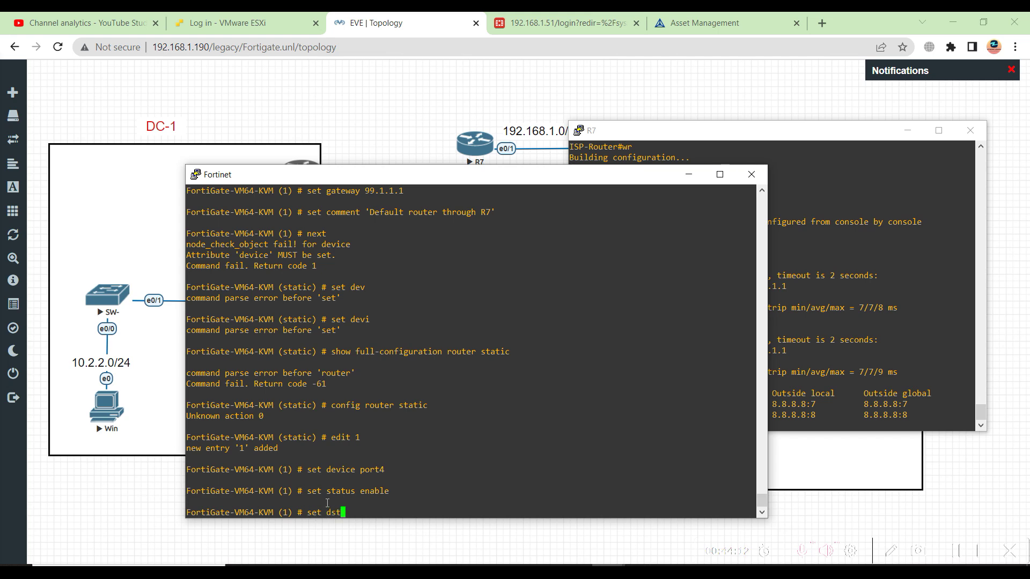
text( 0.0.0.0/0)
key(Return)
Set gateway 99.1.1.1 and comment 'static default through R7', then save with next and end
text(set gateway)
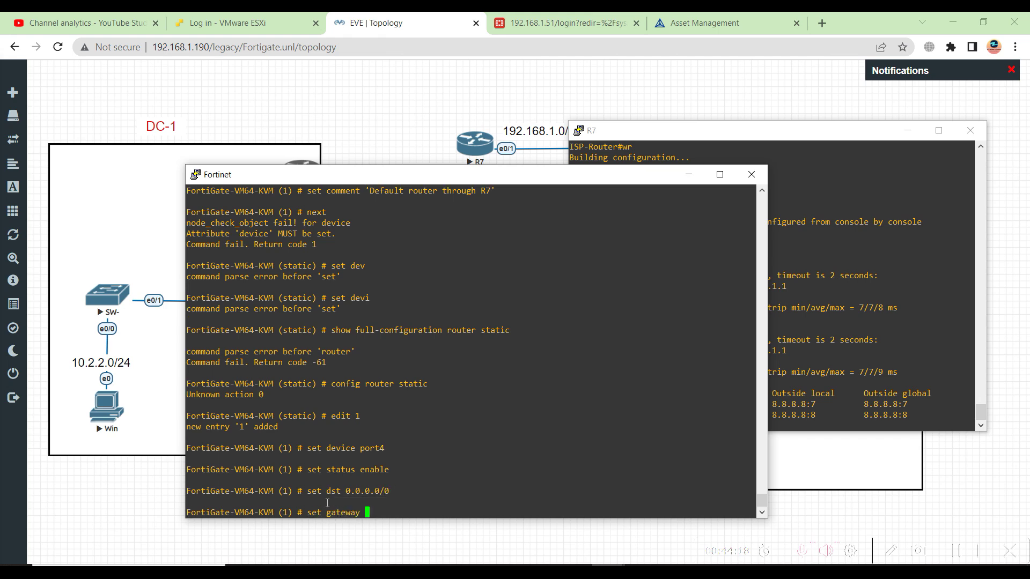
text(9.0.0.0)
key(BackSpace)
key(BackSpace)
key(BackSpace)
key(BackSpace)
key(BackSpace)
text(1.1.1)
key(Return)
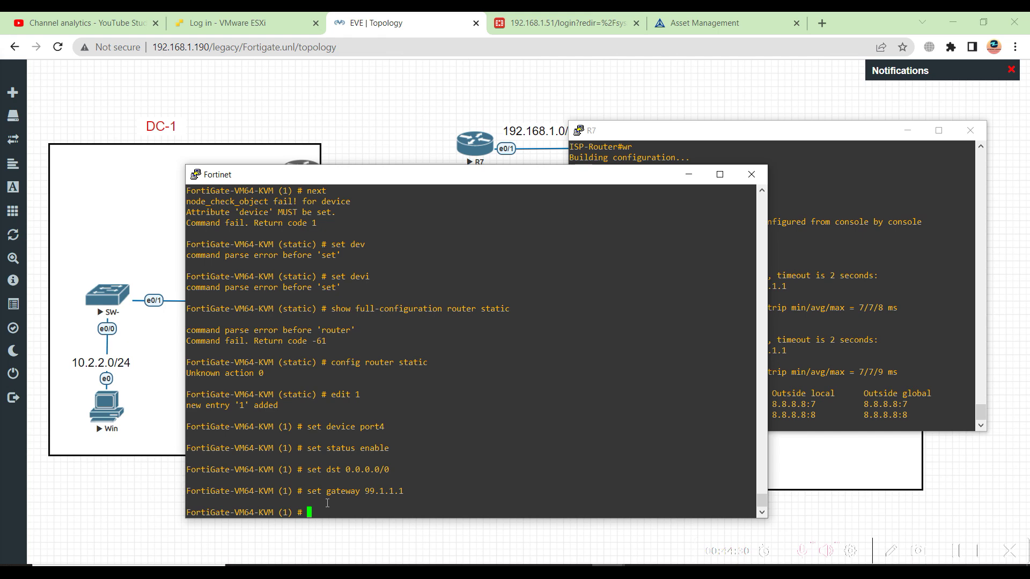
text(set comment 'static default )
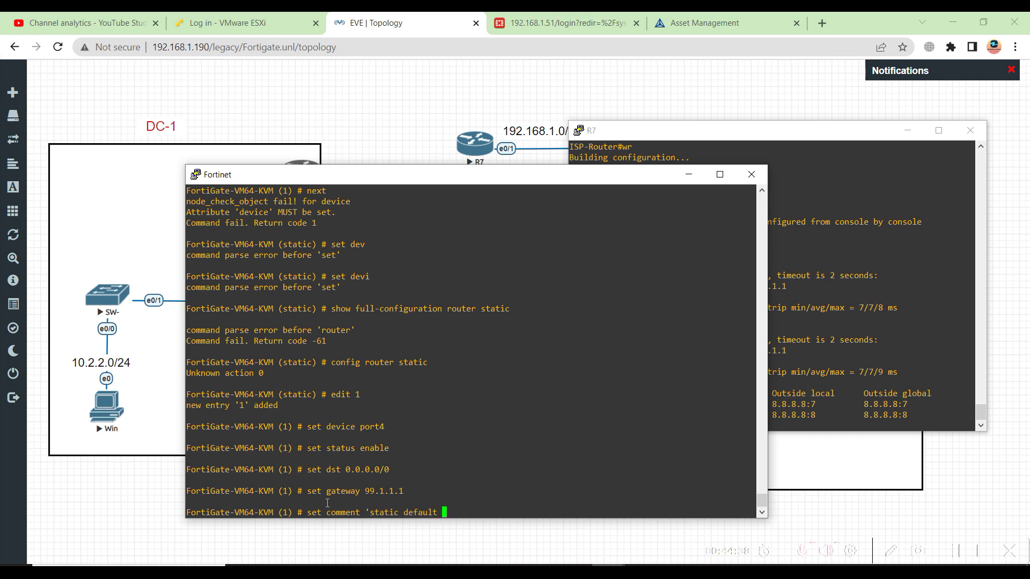
text(throu)
text(gh R7)
text(')
key(Return)
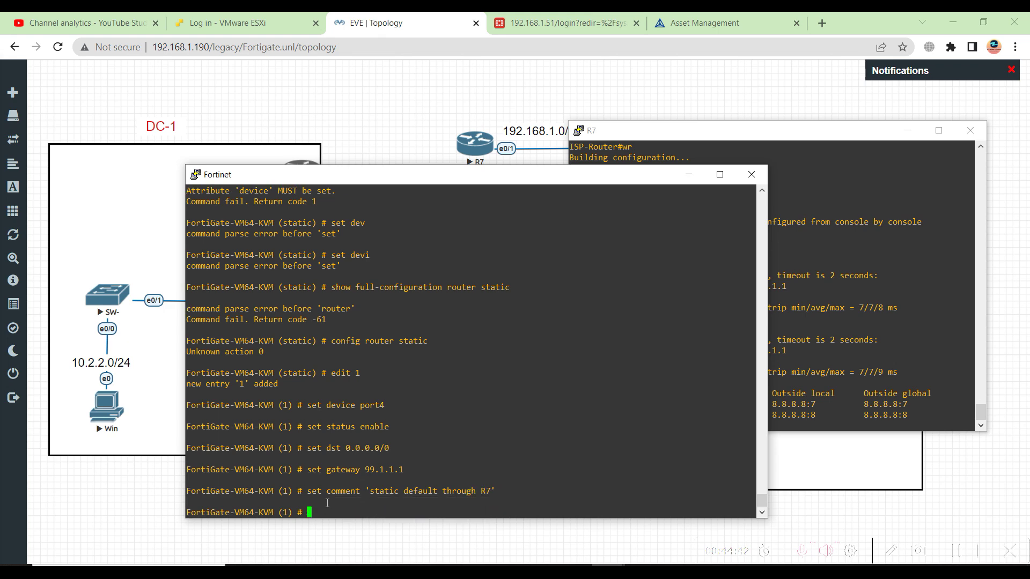
text(next)
key(Return)
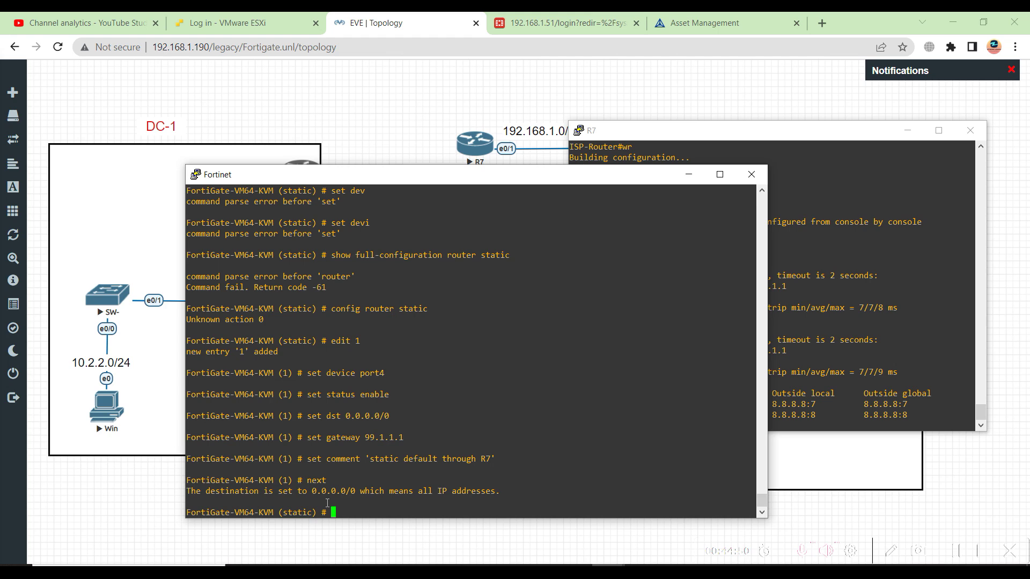
text(end)
key(Return)
key(Up)
key(Up)
key(Up)
key(Up)
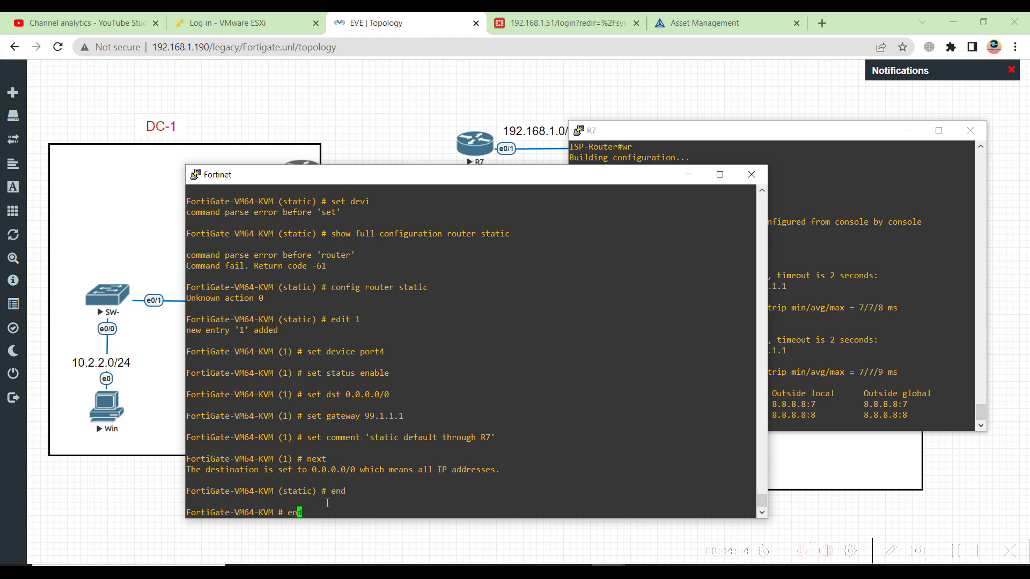
key(Up)
key(Up)
key(Up)
key(Up)
key(Up)
key(Up)
Display the saved default route via port4, then ping 8.8.8.8 with 0% packet loss
key(Home)
key(Return)
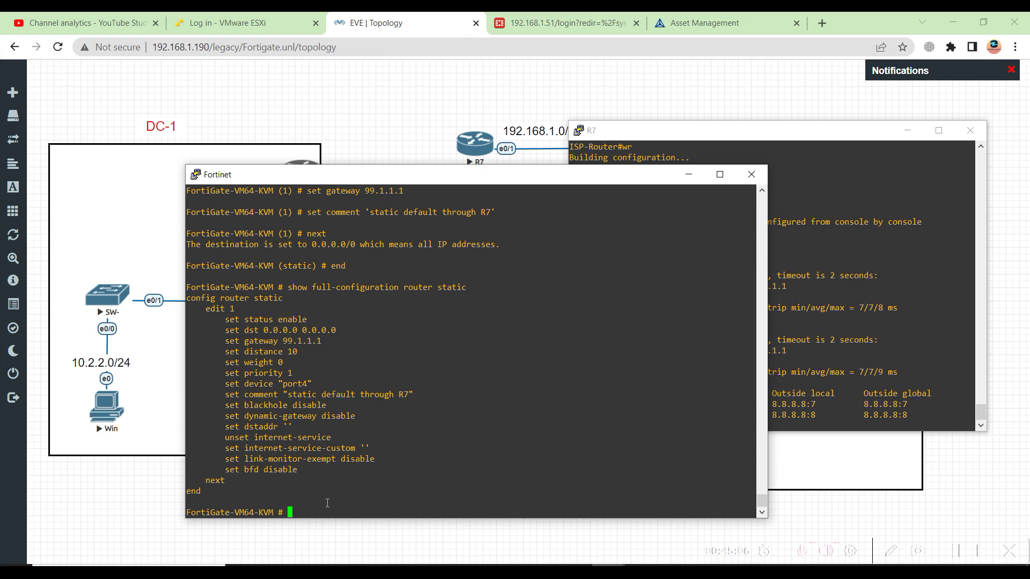
text(exc)
key(Tab)
text(ping 8.8.8.8)
key(Return)
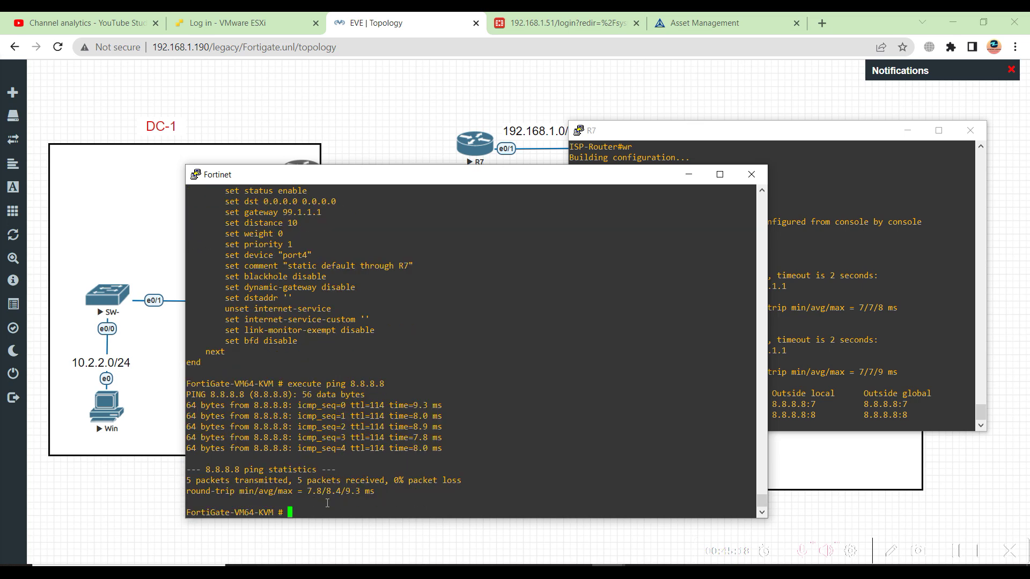
text(config dnsfilter)
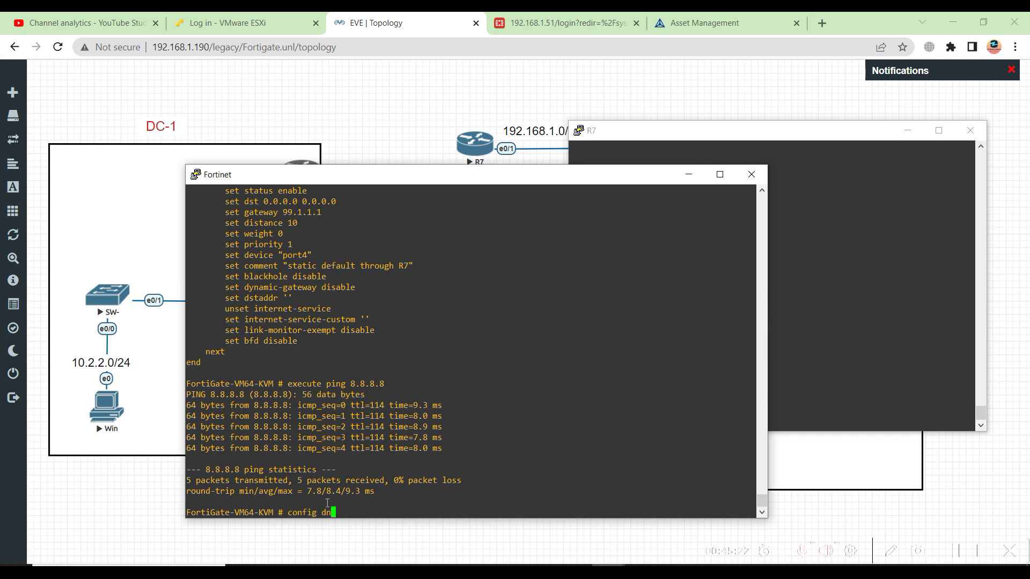
Under config system dns, set primary 8.8.8.8 and secondary 4.2.2.2, then end
key(BackSpace)
key(BackSpace)
key(BackSpace)
key(BackSpace)
key(BackSpace)
key(BackSpace)
key(BackSpace)
key(BackSpace)
key(BackSpace)
key(BackSpace)
text(system dns)
key(Return)
text(set p)
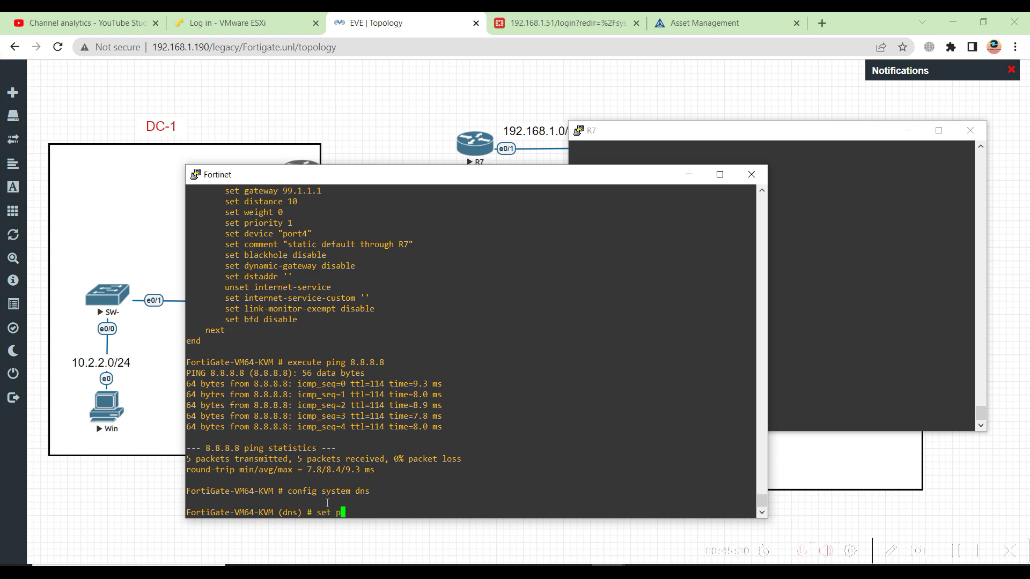
text(rimary 8.8.8.8)
key(Return)
text(set s)
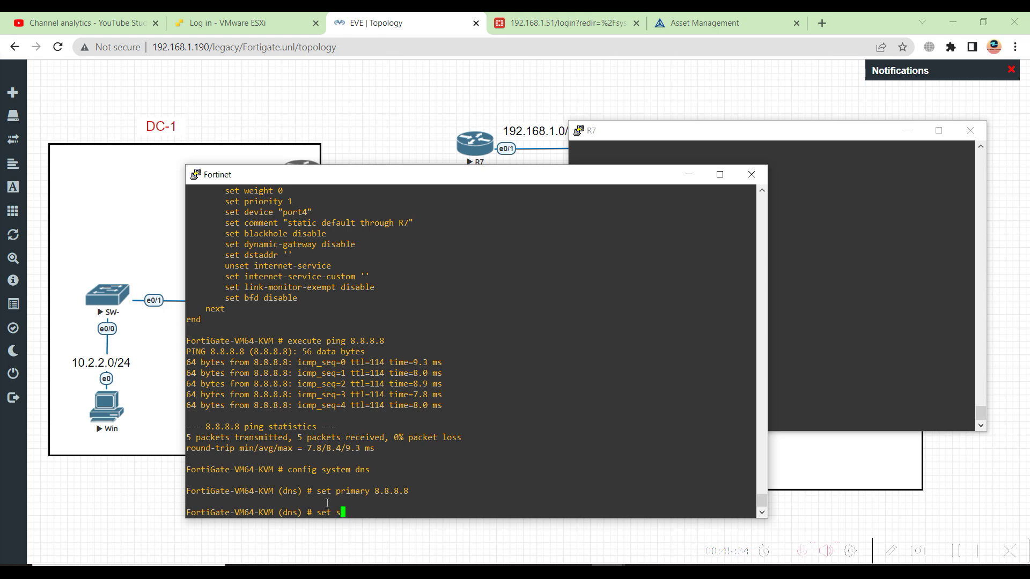
text(econdary 4.2.2.2)
key(Return)
key(Return)
key(Return)
text(next)
key(Return)
text(end)
key(Return)
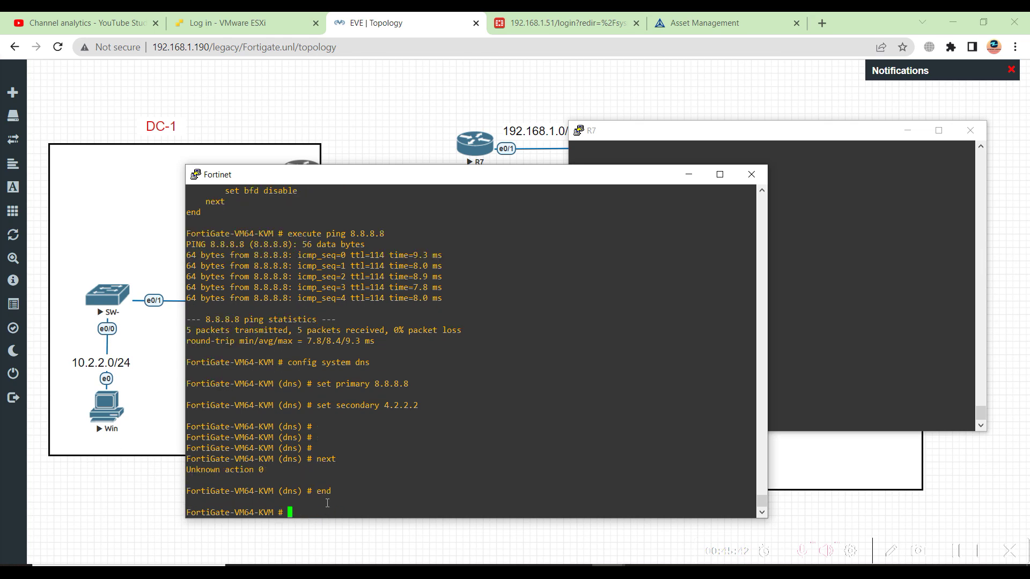
Run 'execute ping ww.google.com' to test name resolution
text(execute ping ww.ggogl.eo)
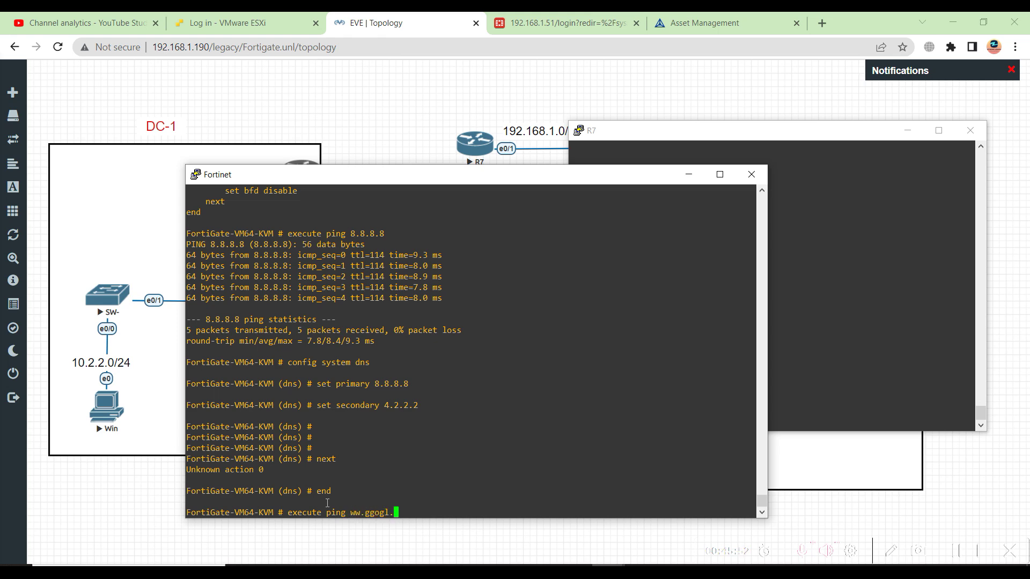
key(BackSpace)
key(BackSpace)
key(BackSpace)
key(BackSpace)
key(BackSpace)
key(BackSpace)
key(BackSpace)
text(oogle.com)
key(Return)
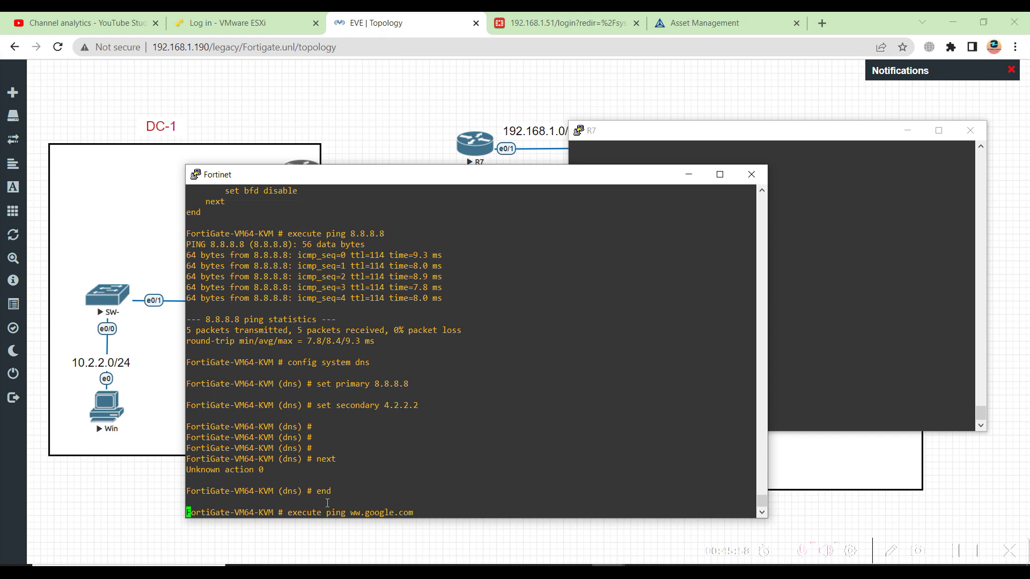